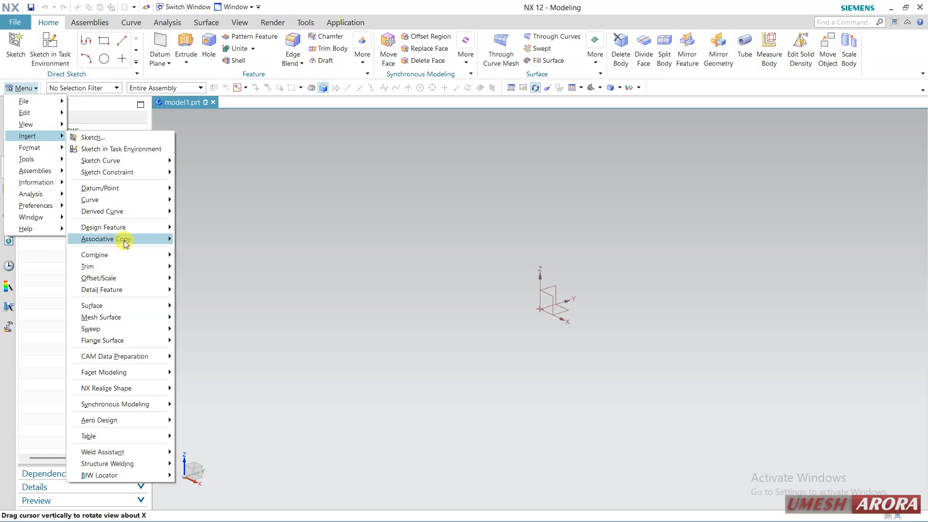
mouse_move(153, 230)
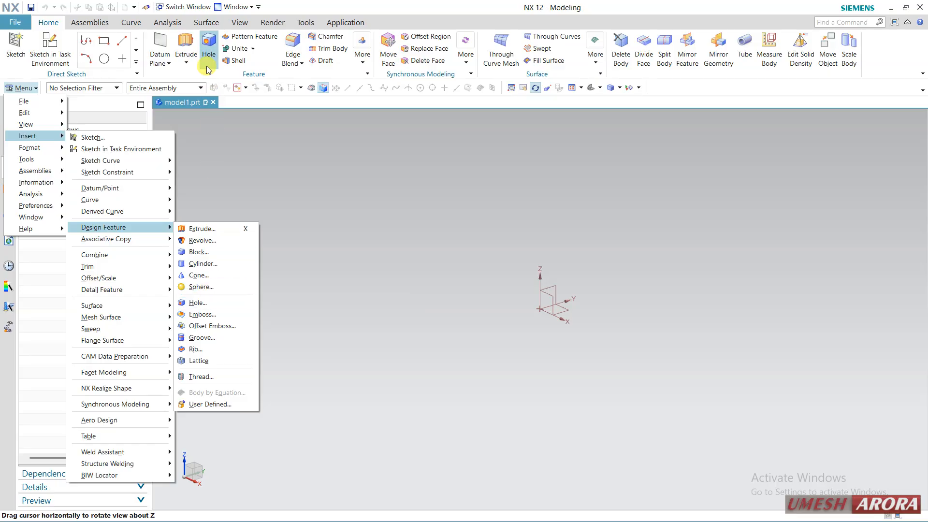
click(209, 205)
click(19, 87)
click(19, 88)
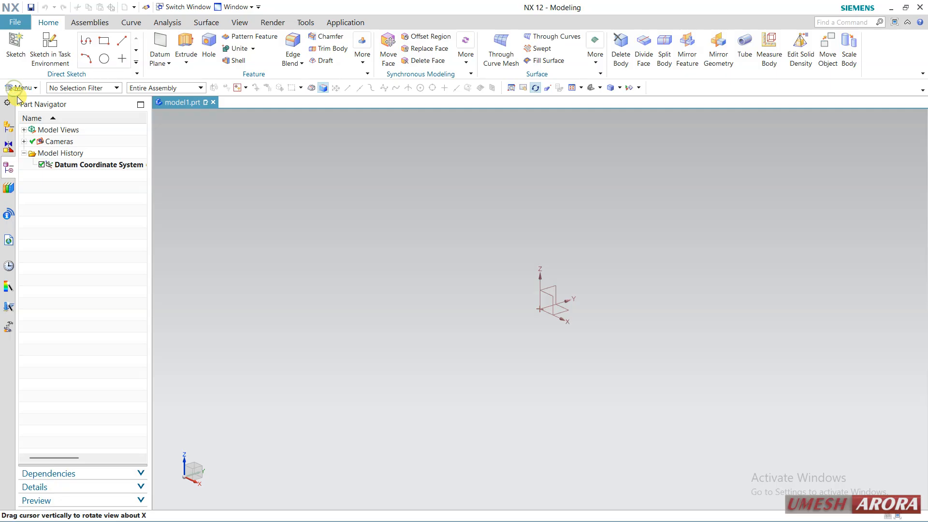
click(19, 88)
mouse_move(44, 136)
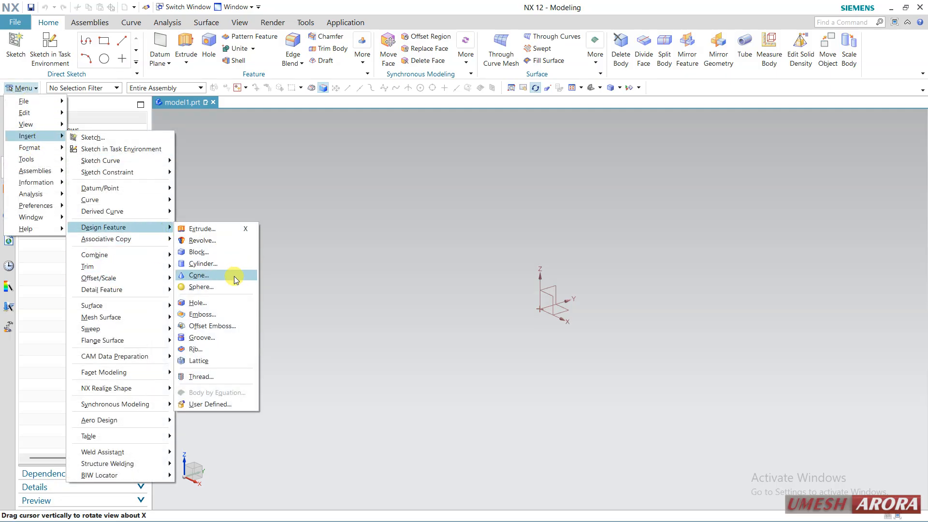
click(224, 316)
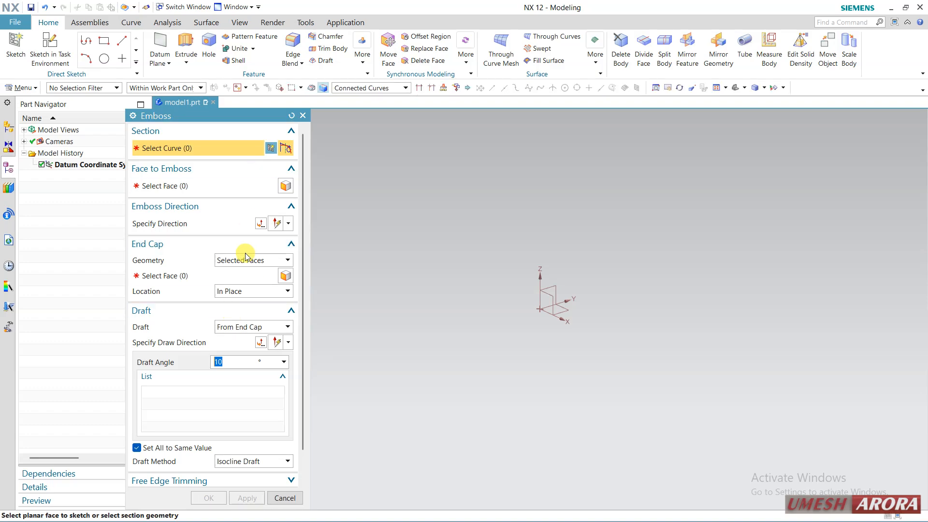
click(291, 116)
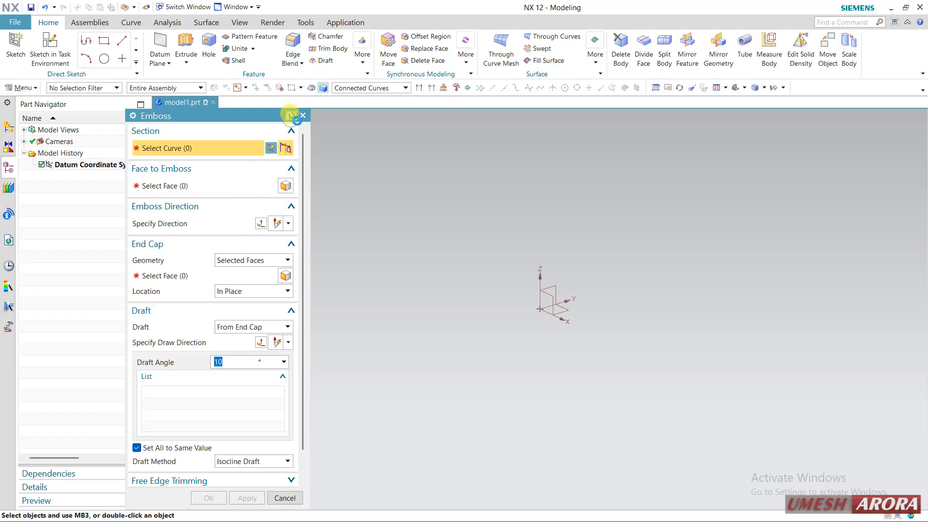
click(294, 116)
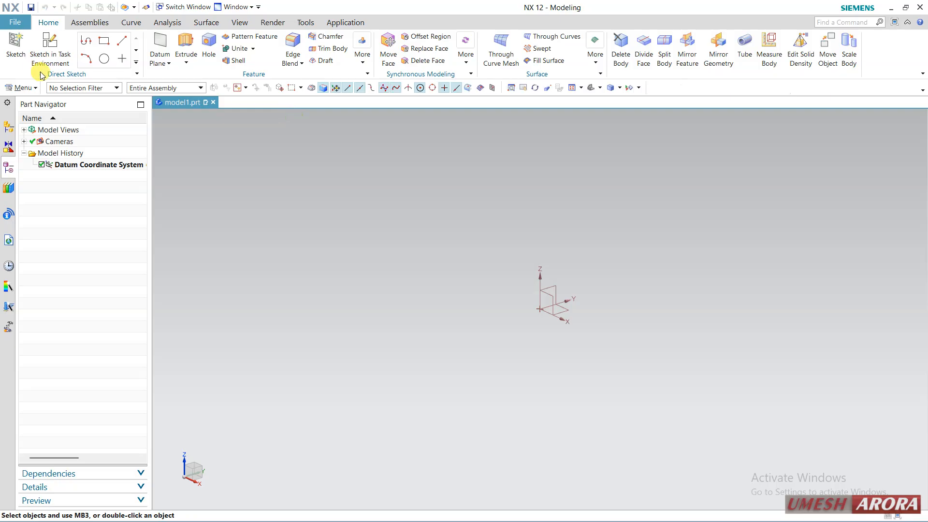
Step: Create a task-environment sketch on the YZ plane of the datum coordinate system
click(31, 49)
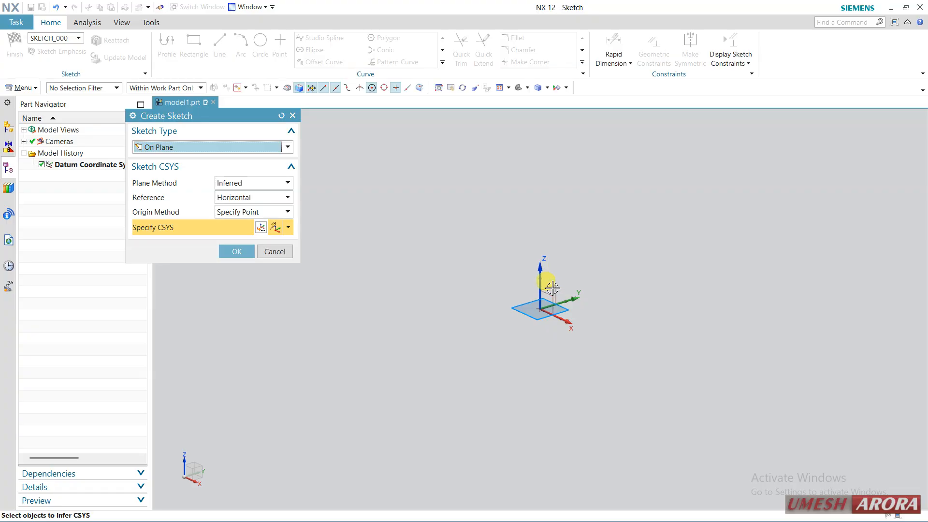
click(554, 291)
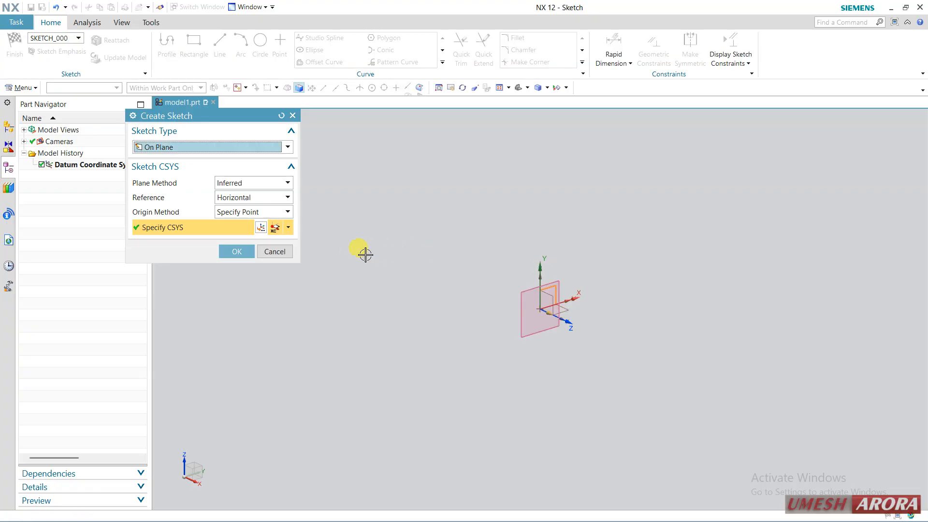
click(244, 251)
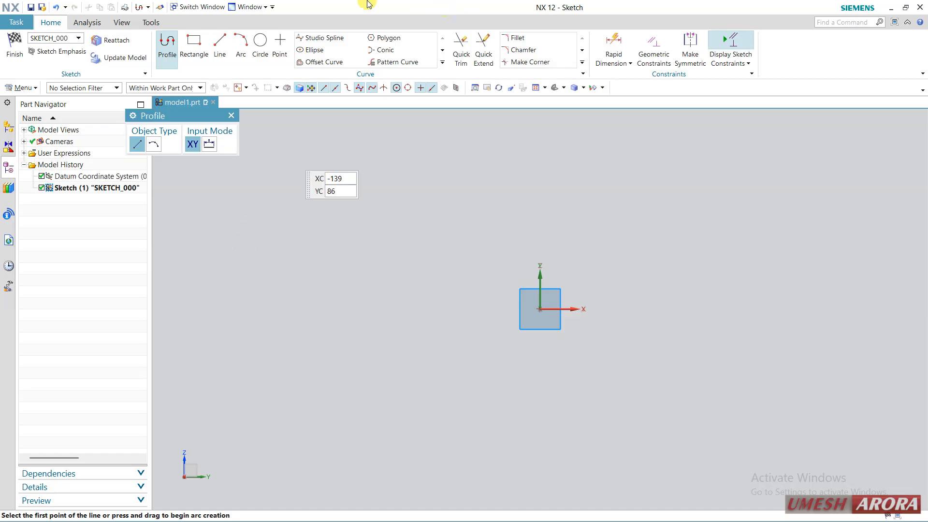
Step: Sketch a shallow upward-bulging three-point arc of about 118 mm radius above the origin, and finish the sketch
click(240, 46)
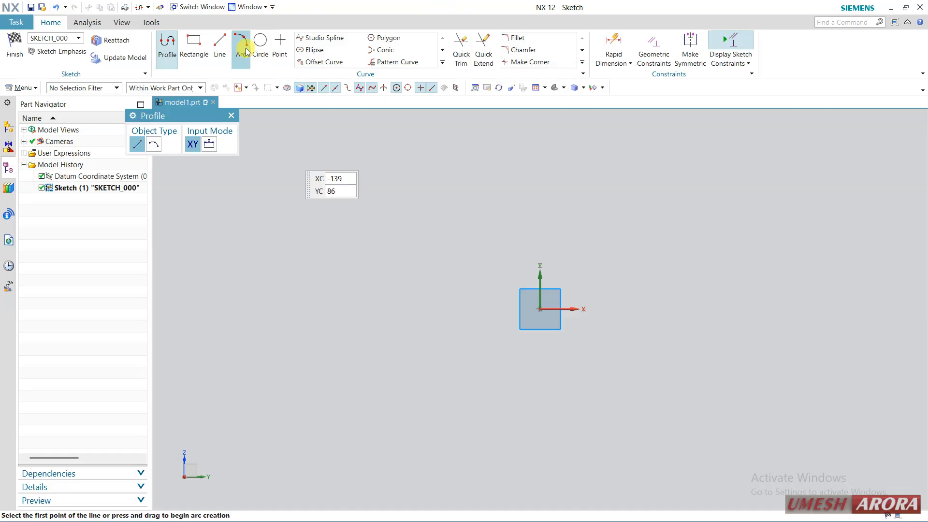
click(397, 270)
click(672, 266)
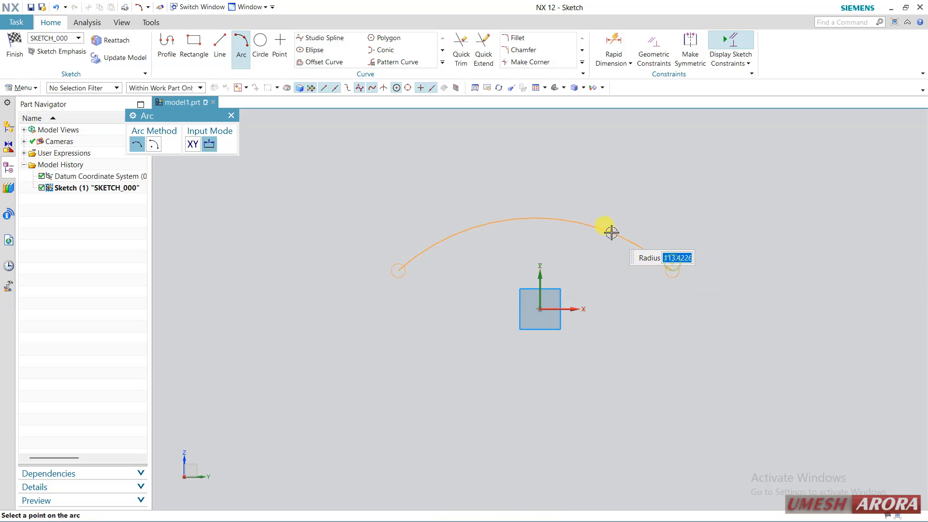
click(586, 227)
key(Escape)
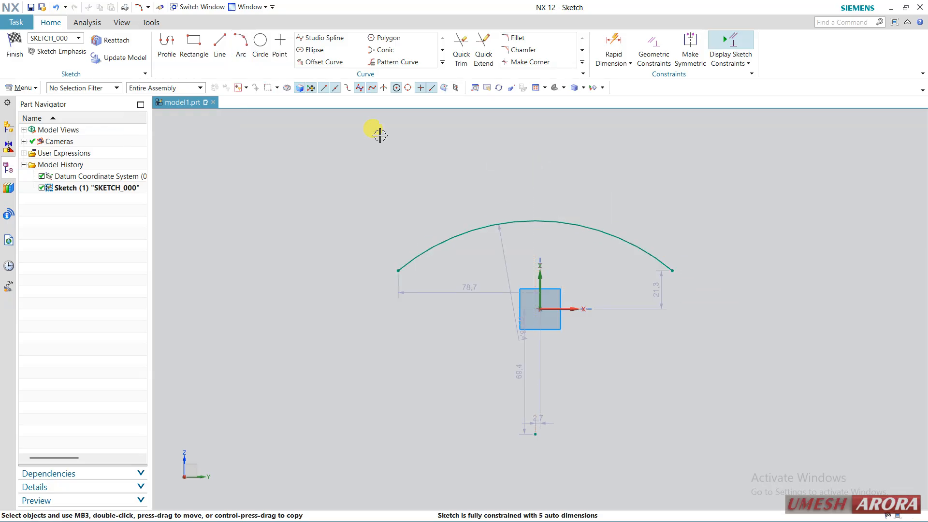
click(1, 67)
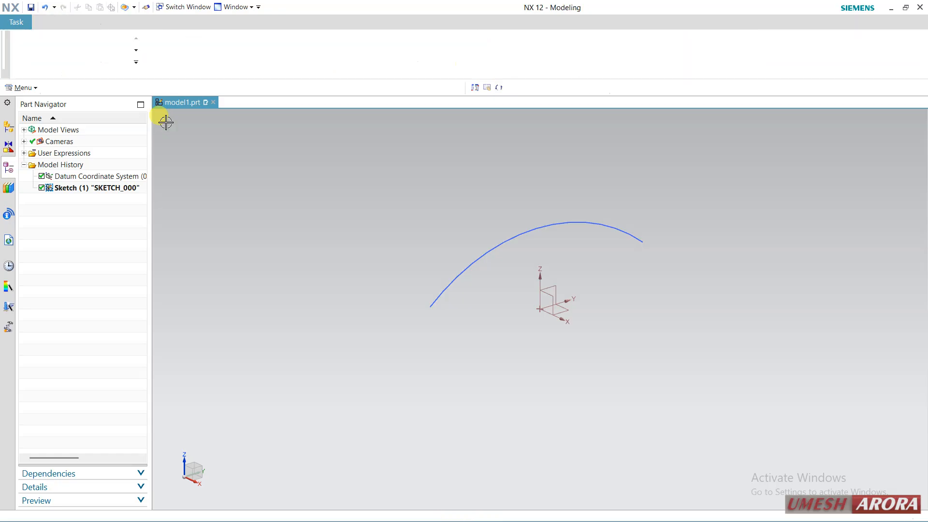
Step: Extrude the arc into a curved sheet with a symmetric limit of 46 mm
click(186, 48)
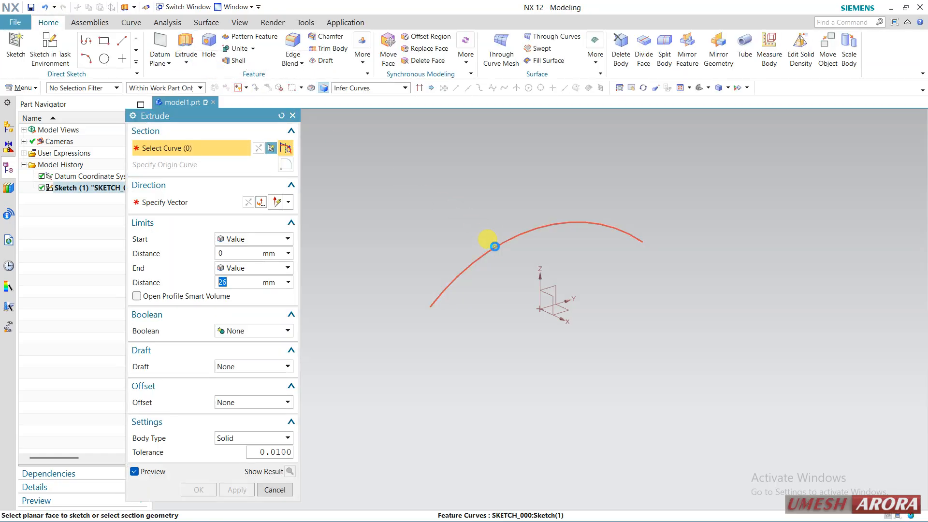
click(493, 247)
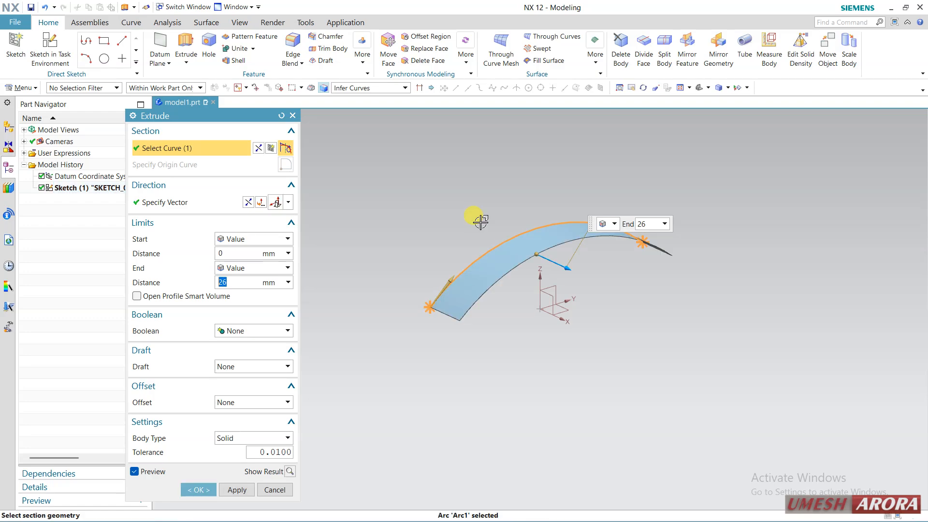
right_click(534, 251)
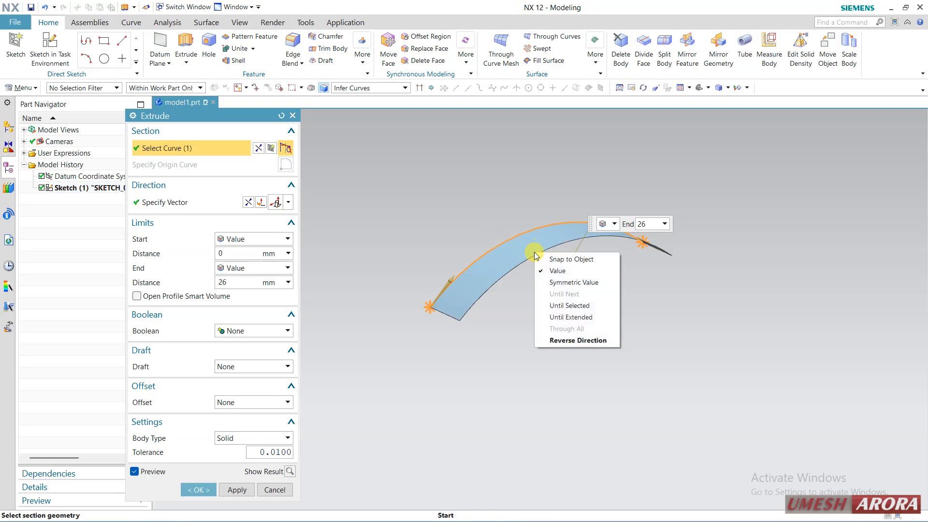
click(555, 283)
drag(573, 269, 590, 279)
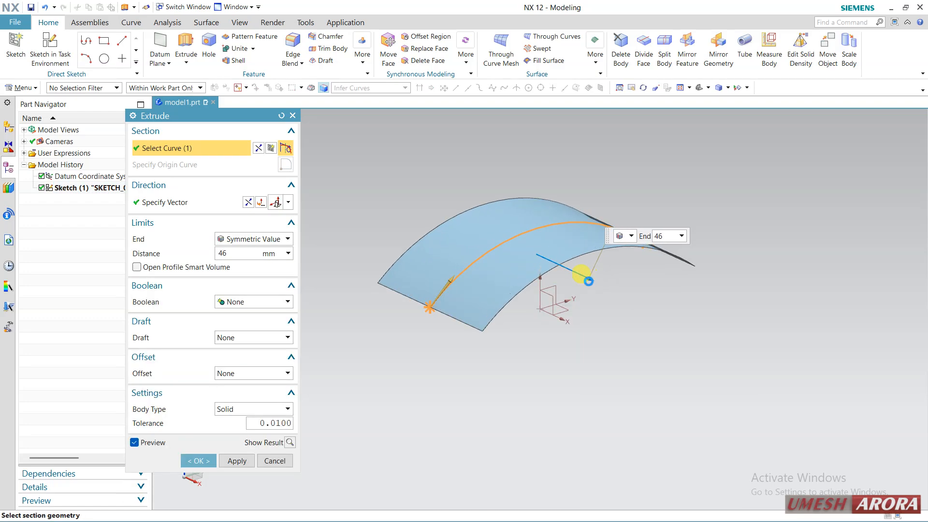
click(198, 461)
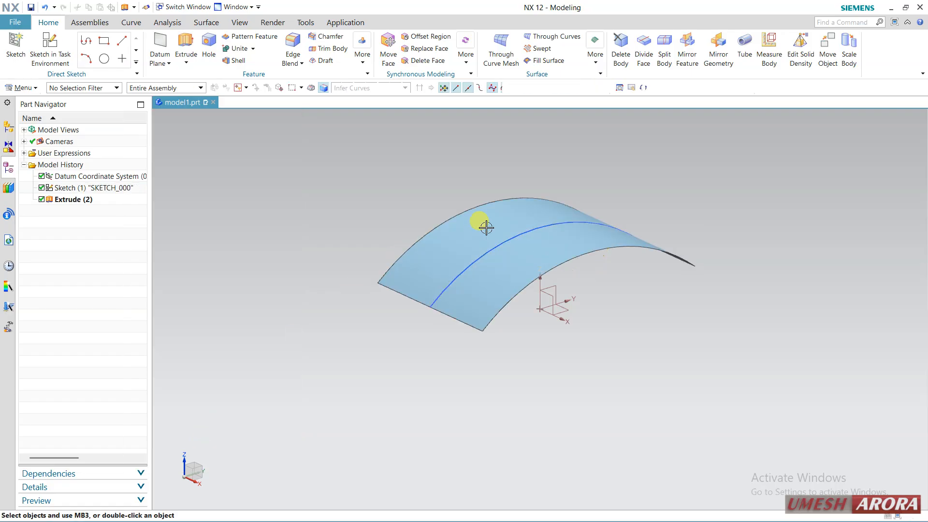
Step: Create an inferred datum plane above the curved sheet, offset 83 mm from the XY plane
middle_drag(483, 224, 524, 301)
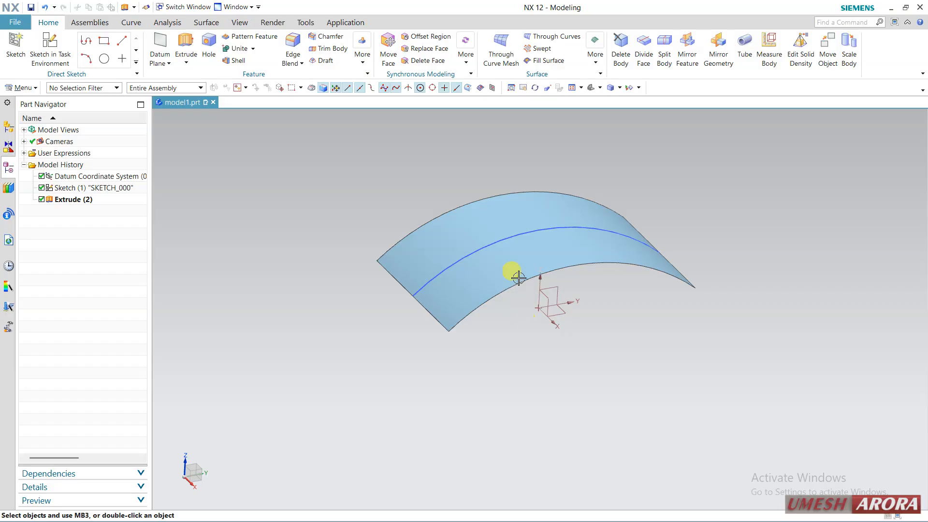
middle_drag(480, 227, 433, 219)
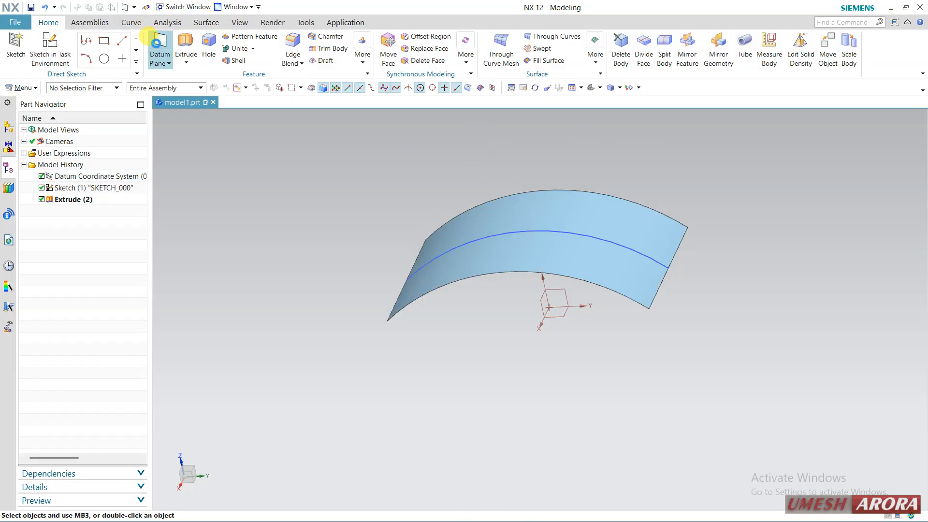
click(153, 41)
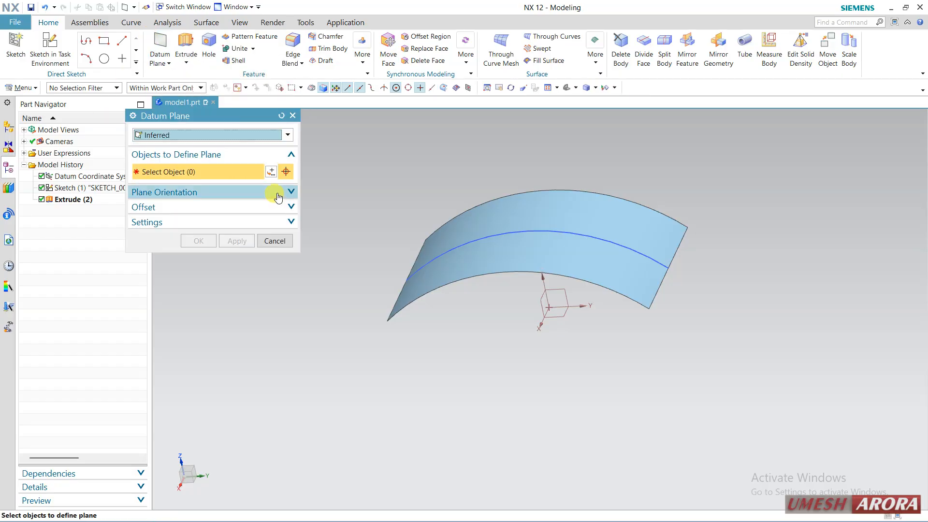
click(185, 135)
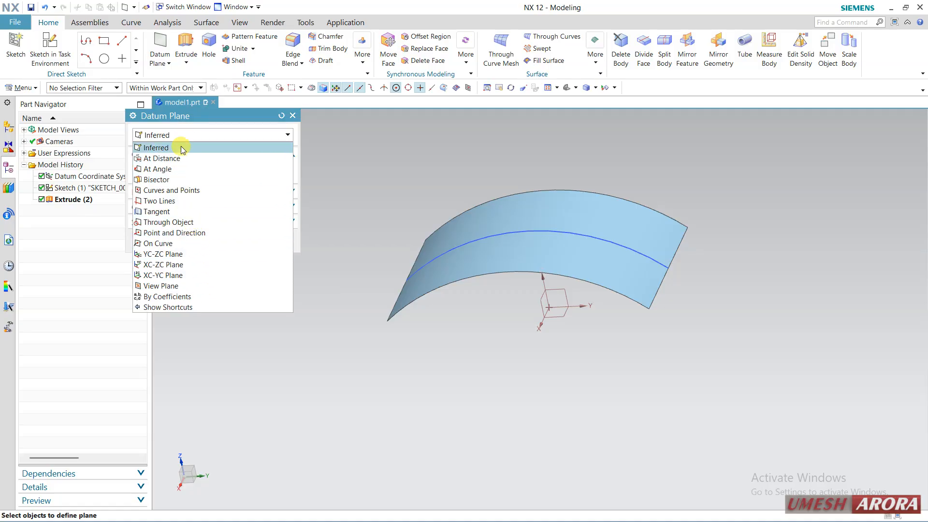
click(191, 135)
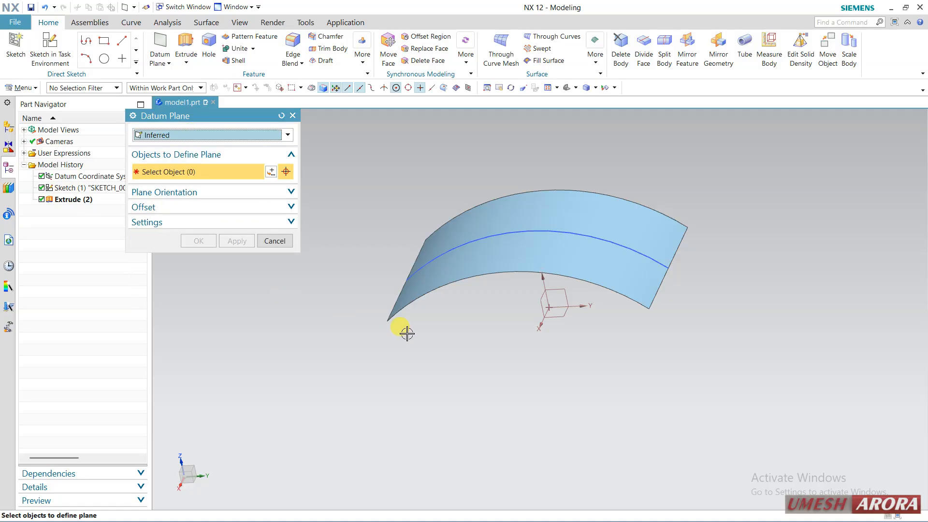
mouse_move(407, 333)
middle_down()
mouse_move(424, 332)
mouse_move(416, 331)
middle_up()
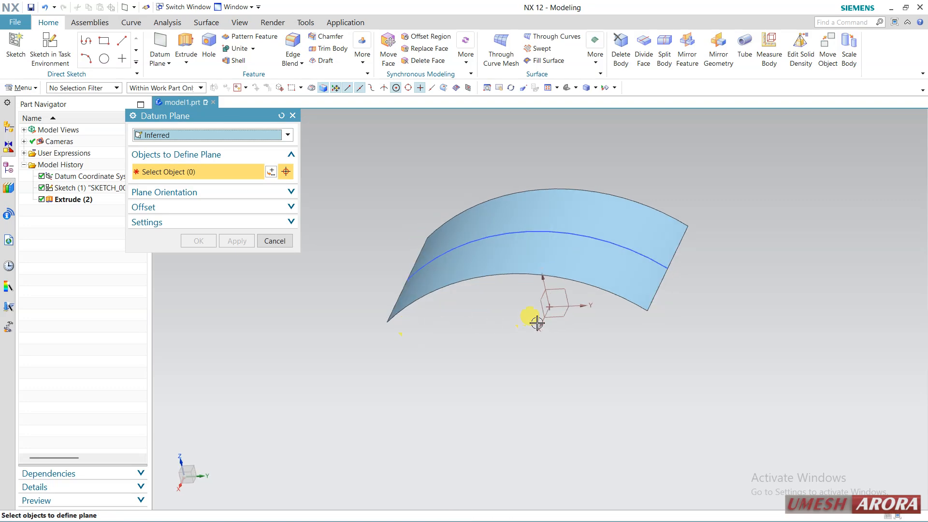
click(563, 315)
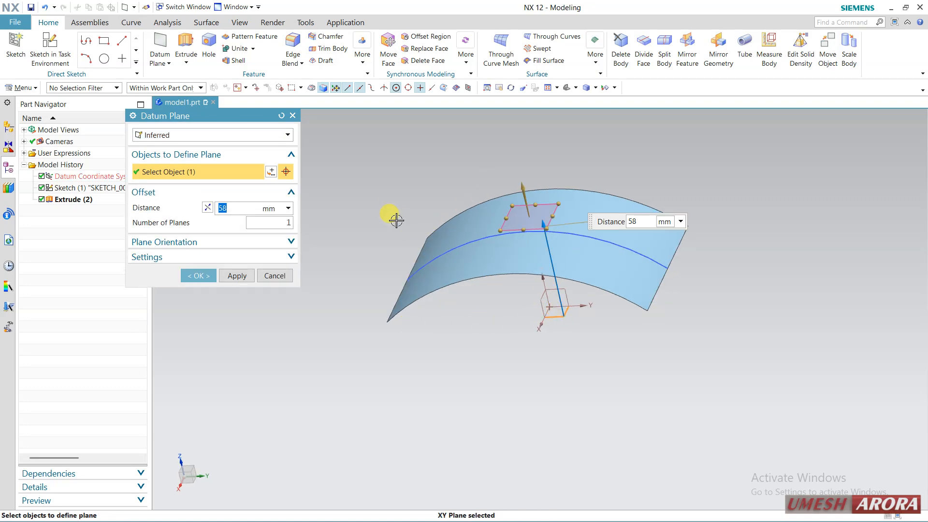
middle_drag(396, 221, 399, 192)
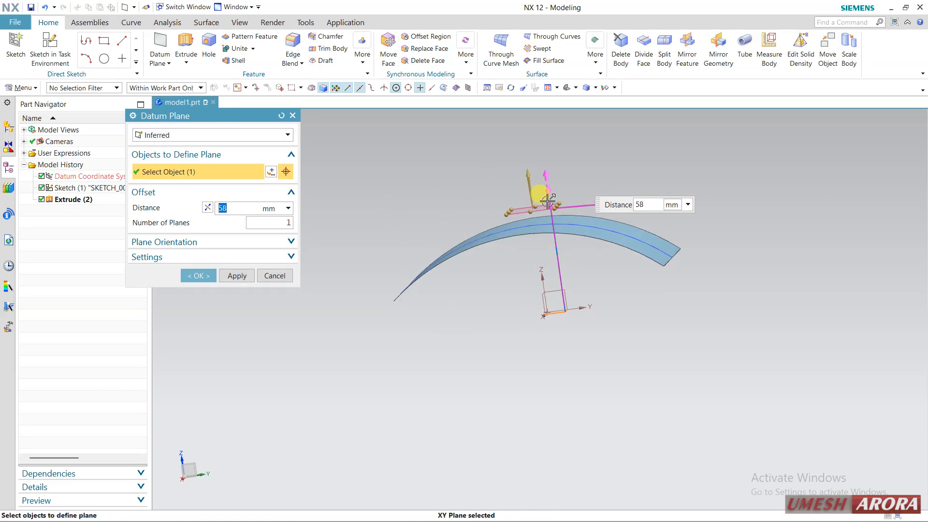
drag(546, 199, 535, 159)
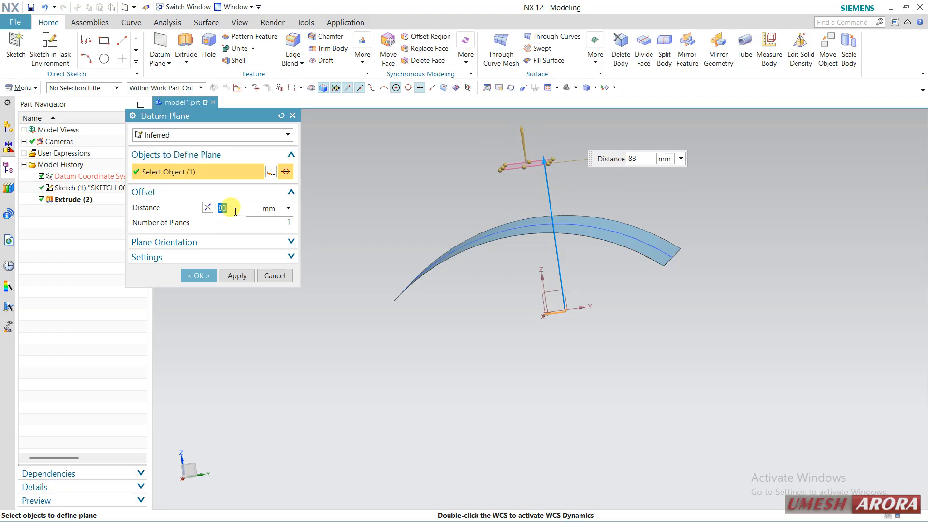
click(258, 135)
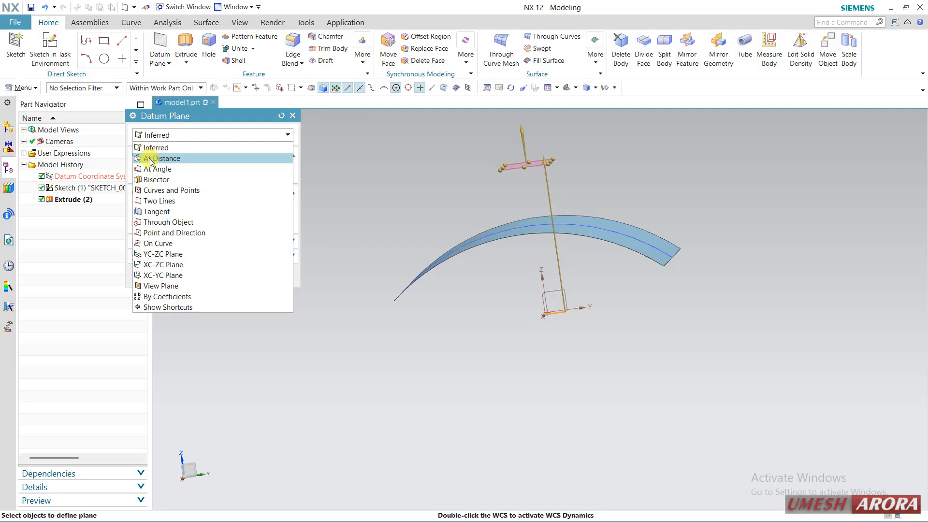
click(181, 137)
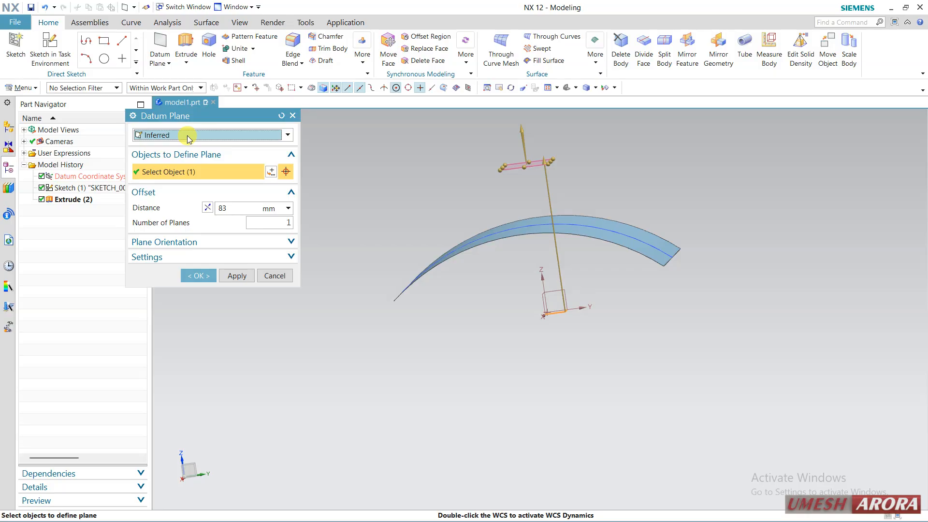
click(214, 276)
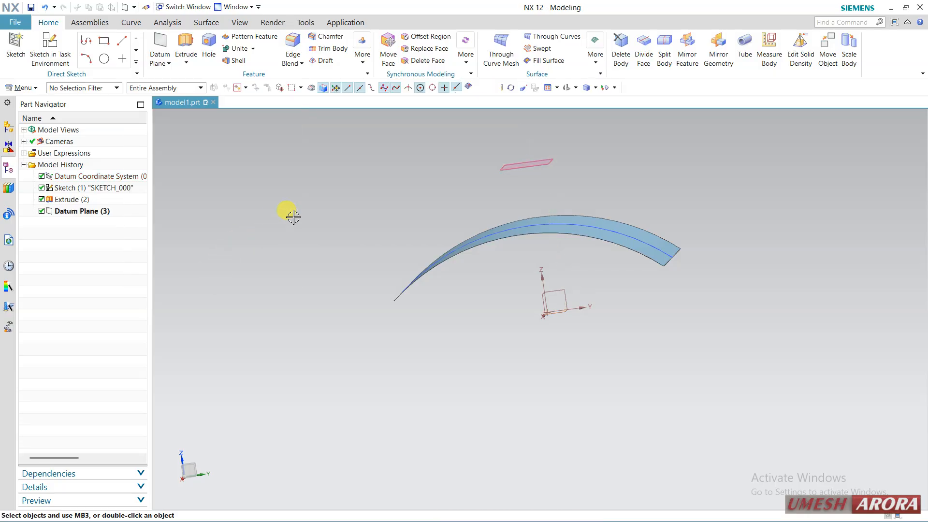
Step: Create a sketch on the offset datum plane with the Y-axis as its horizontal reference
middle_drag(289, 213, 347, 223)
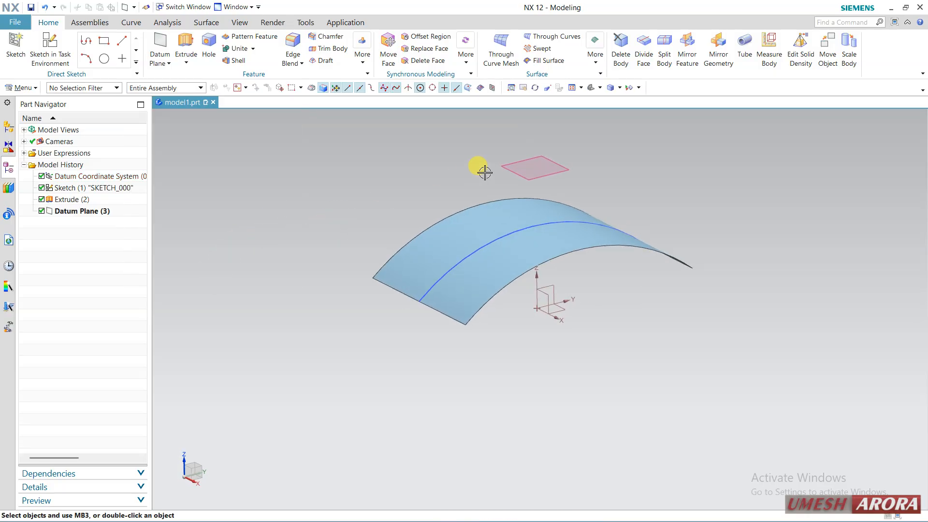
click(513, 170)
click(544, 159)
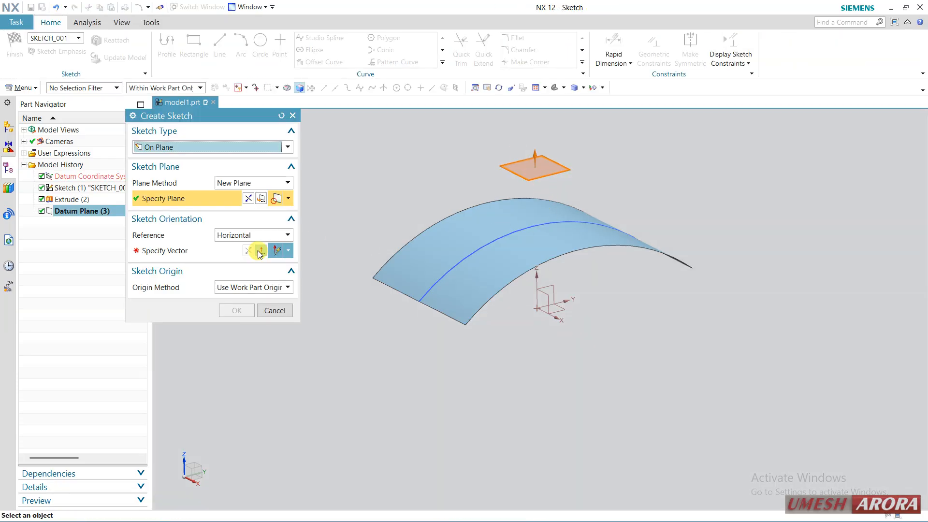
click(172, 251)
click(570, 304)
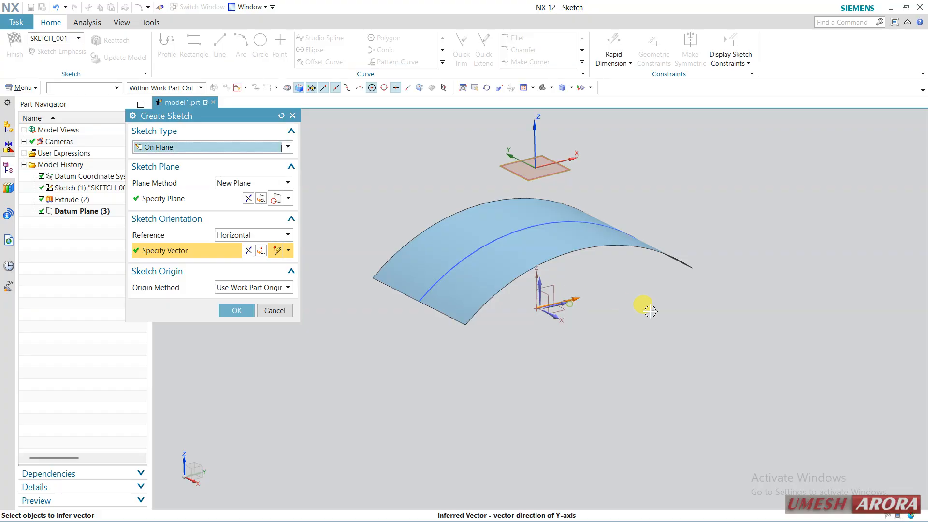
middle_click(649, 310)
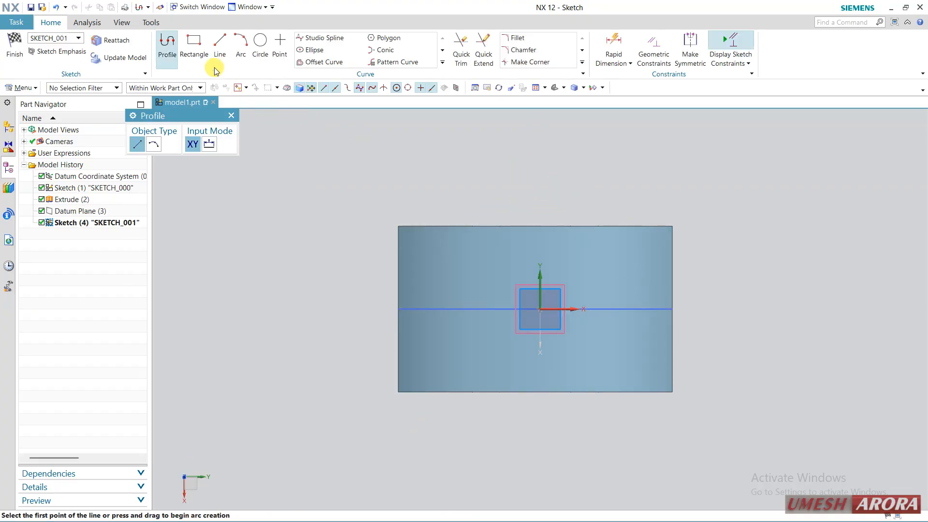
Step: Sketch a rectangle about 47 mm wide and 44 mm high around the sketch origin, and finish the sketch
click(202, 49)
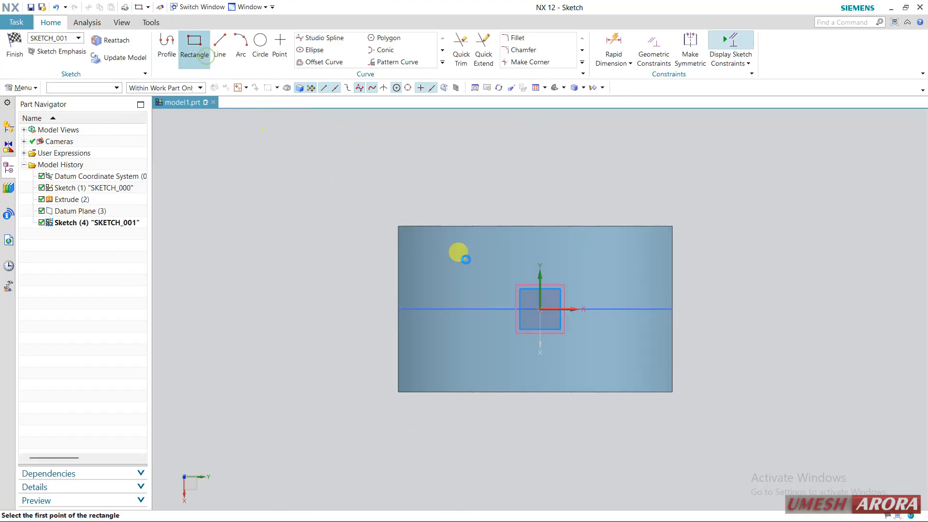
click(500, 275)
click(585, 357)
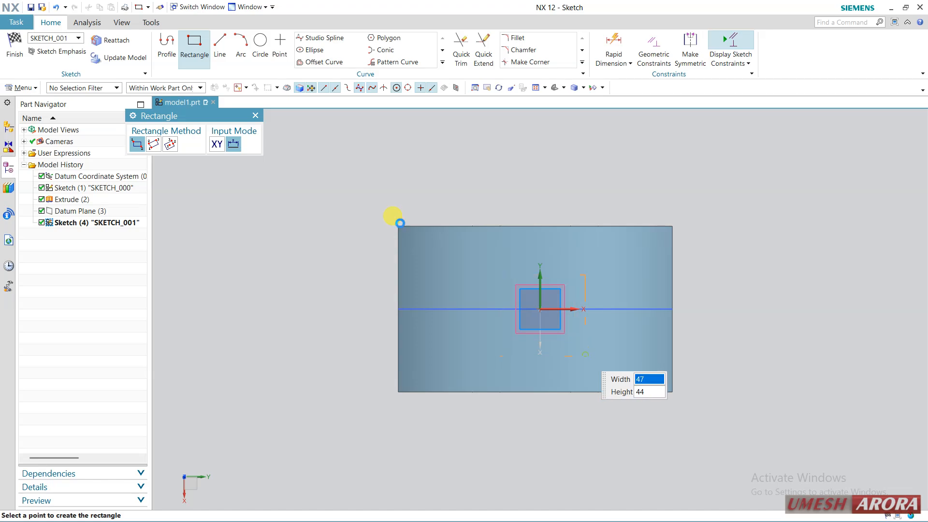
click(14, 49)
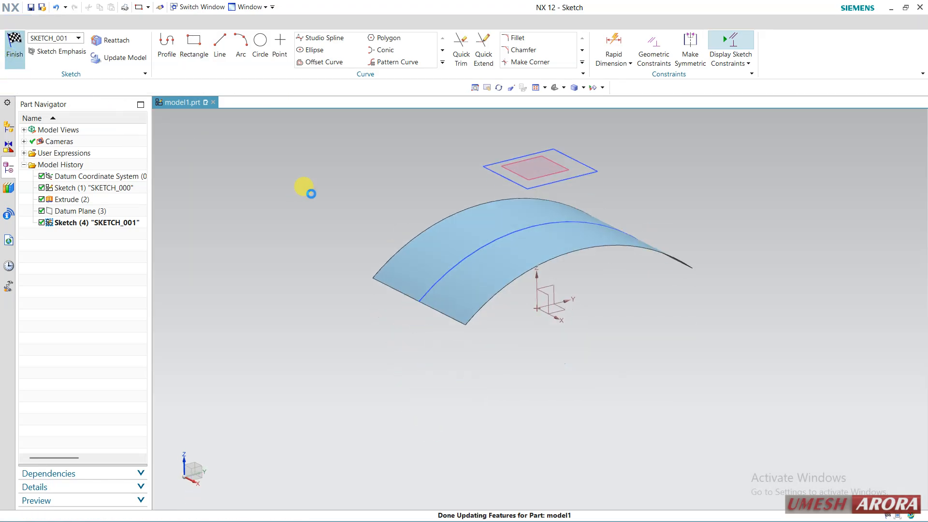
Step: Start an Emboss feature with the four rectangle lines as its section and the curved sheet as the face to emboss
mouse_move(382, 178)
middle_down()
mouse_move(392, 177)
mouse_move(392, 200)
mouse_move(355, 233)
middle_up()
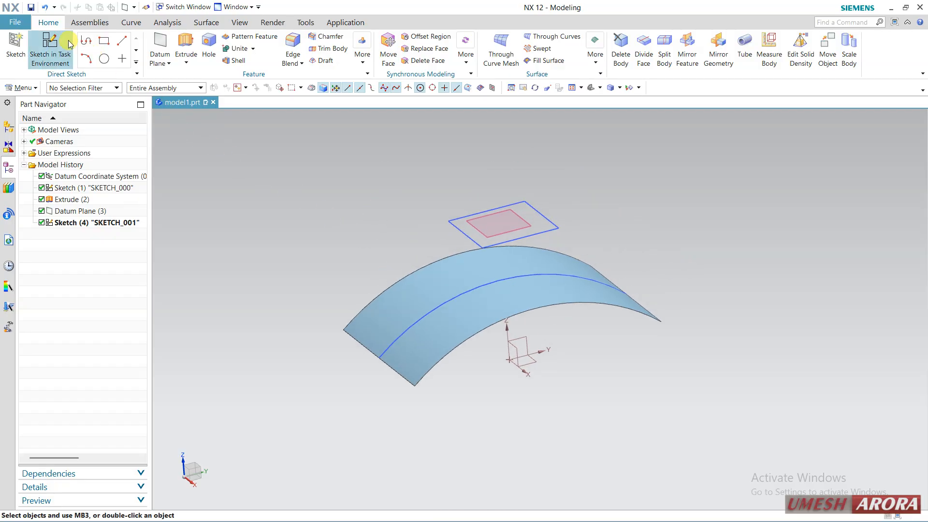
click(28, 88)
mouse_move(32, 135)
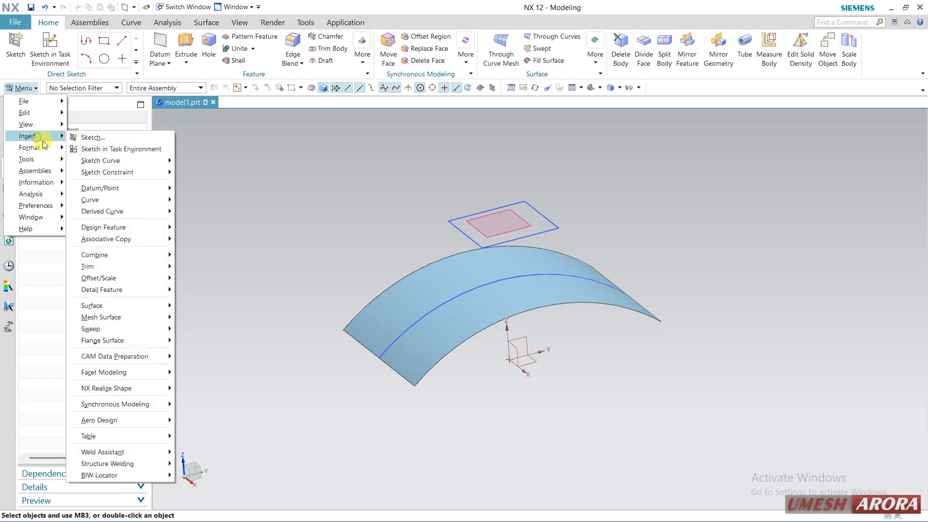
mouse_move(160, 228)
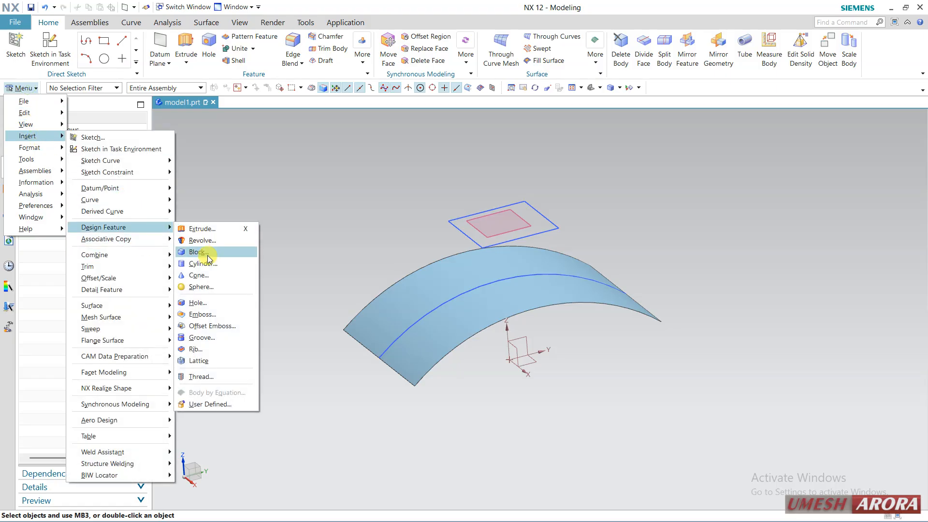
click(216, 311)
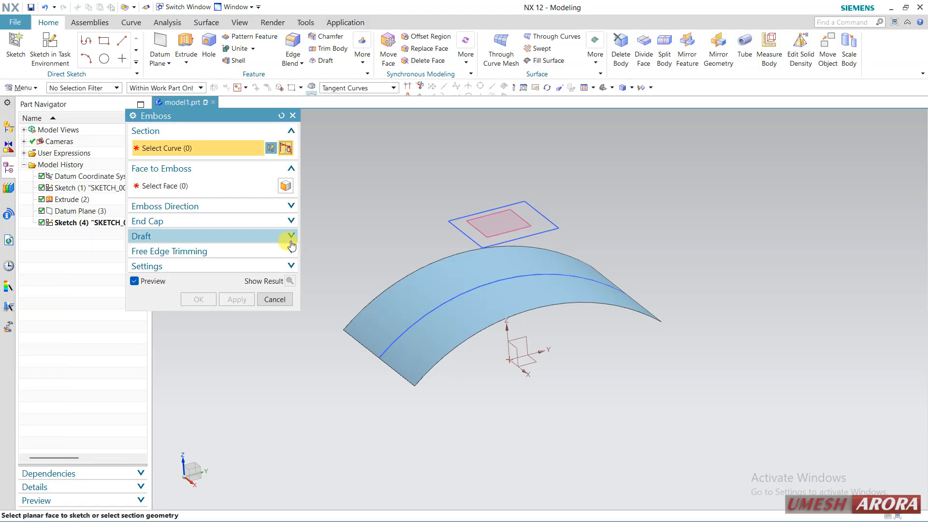
click(480, 210)
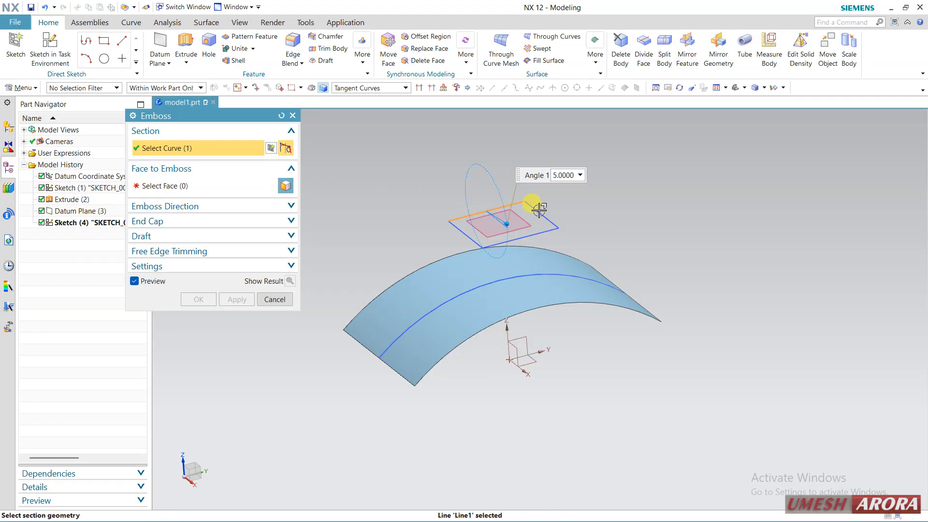
click(539, 212)
click(541, 232)
click(464, 234)
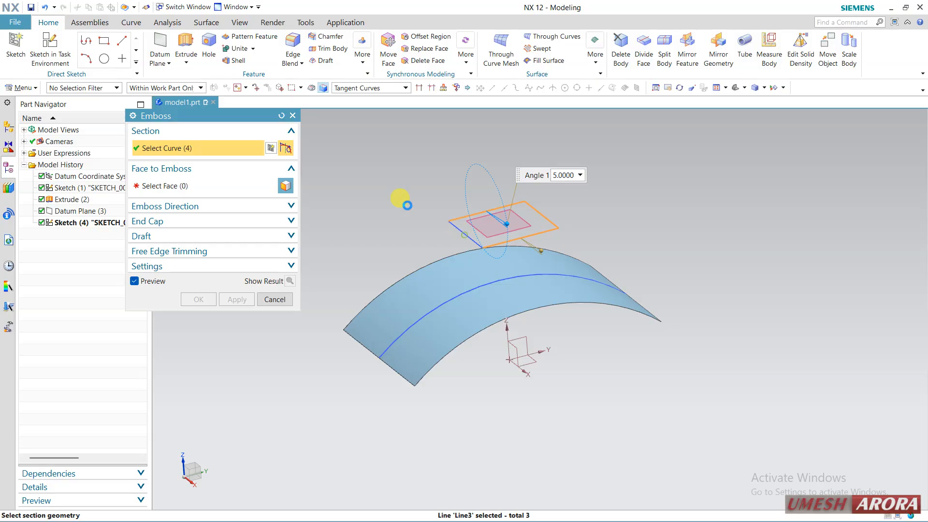
click(160, 186)
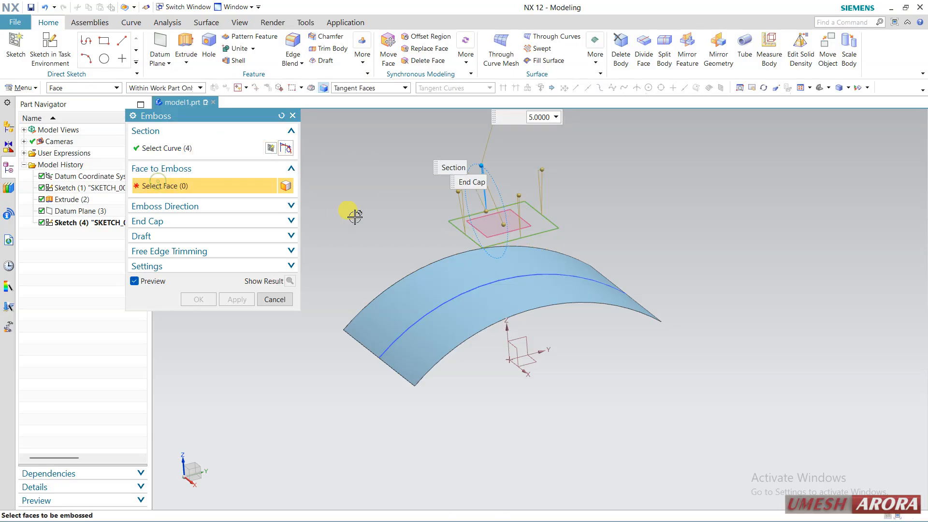
click(444, 276)
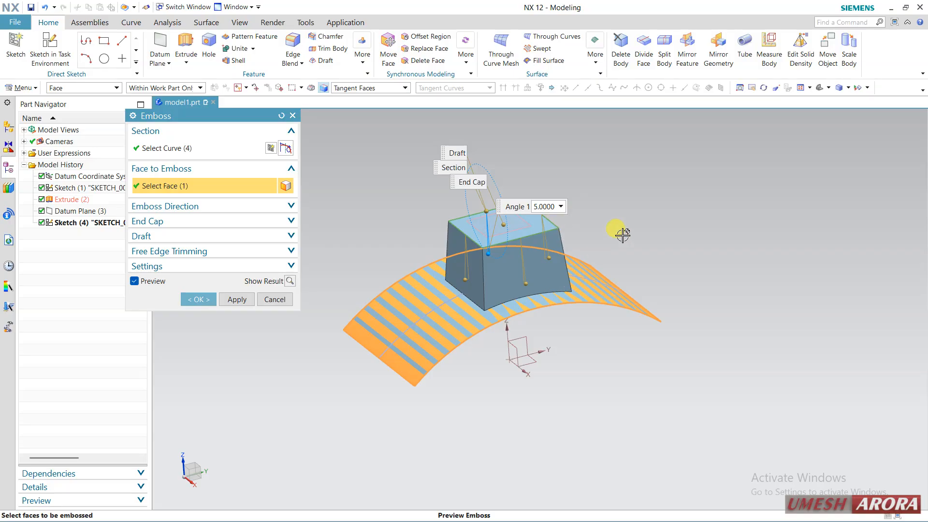
Step: Show the computed emboss result, examine it from above and below the sheet, and return to the editable preview
middle_drag(622, 234, 615, 190)
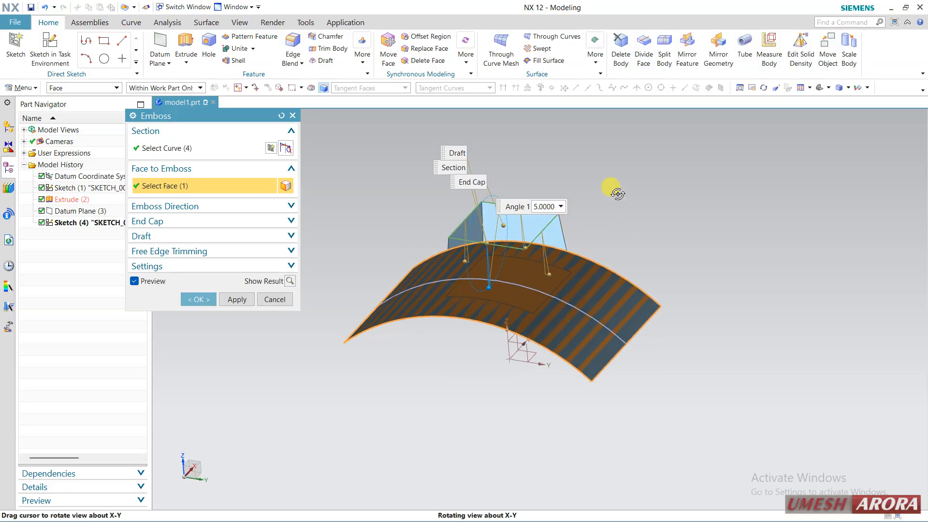
click(289, 282)
middle_drag(448, 360, 447, 391)
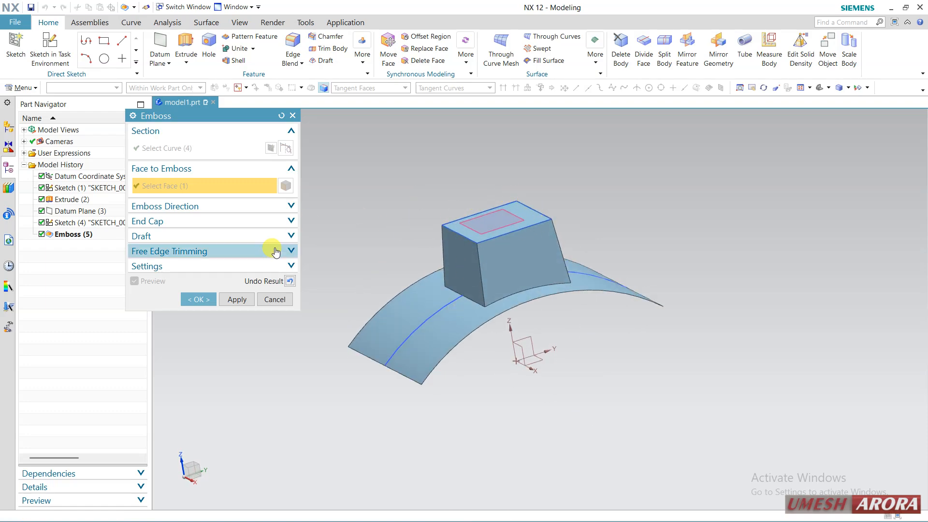
click(290, 281)
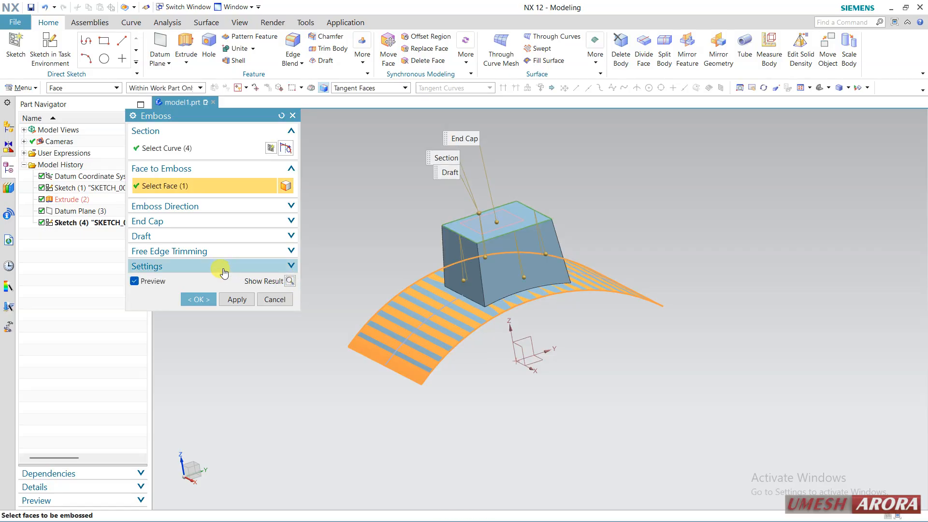
Step: Set all emboss draft angles to 10°, keeping the draft measured from the end cap
click(217, 236)
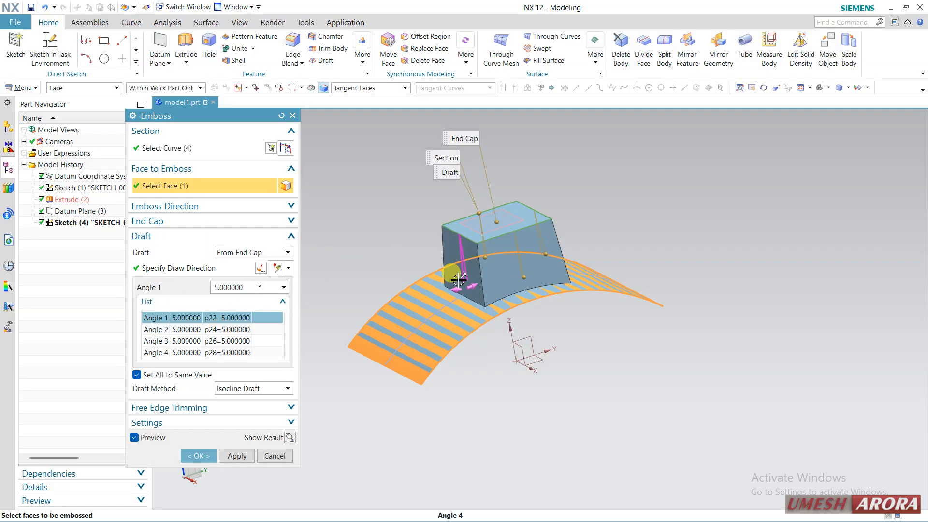
click(244, 287)
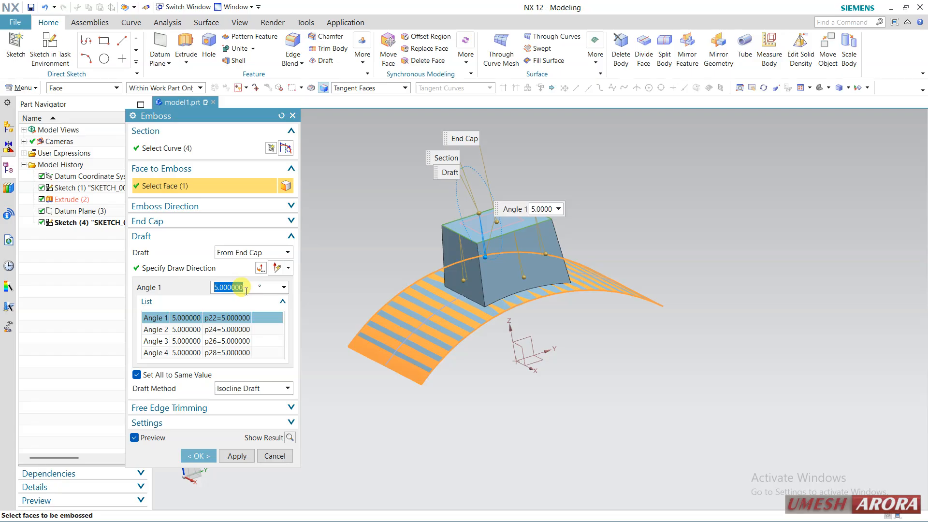
text(10)
key(Return)
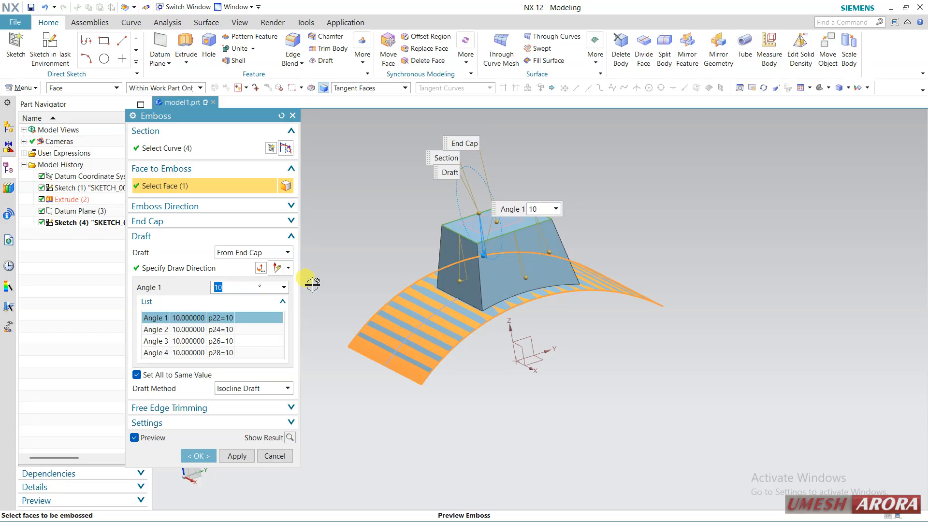
mouse_move(618, 245)
middle_down()
mouse_move(622, 300)
mouse_move(627, 259)
middle_up()
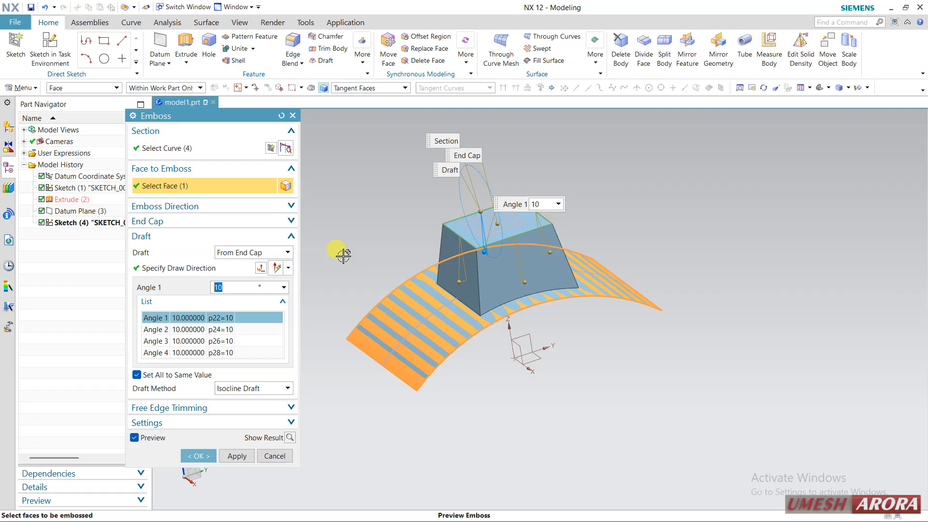
click(247, 253)
click(247, 253)
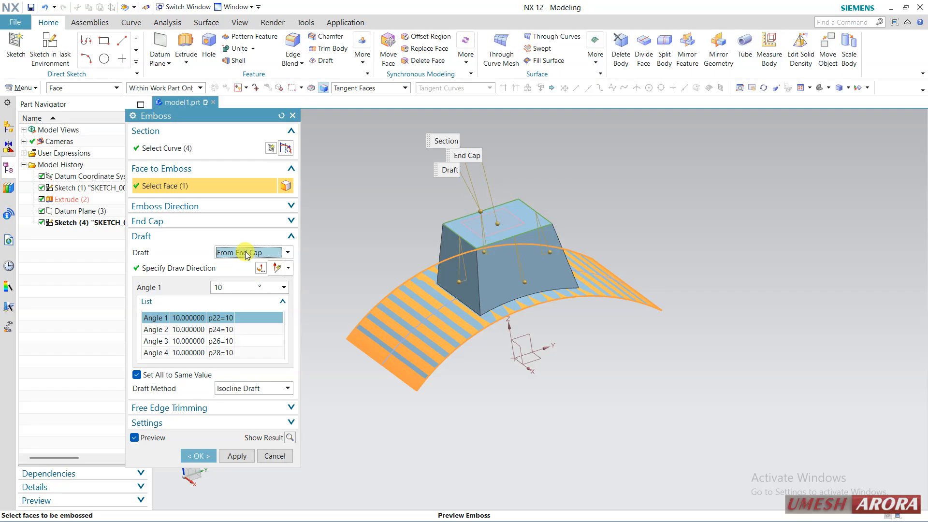
Step: Set the emboss end cap geometry to Embossed Faces with an offset distance of 14 mm
click(219, 221)
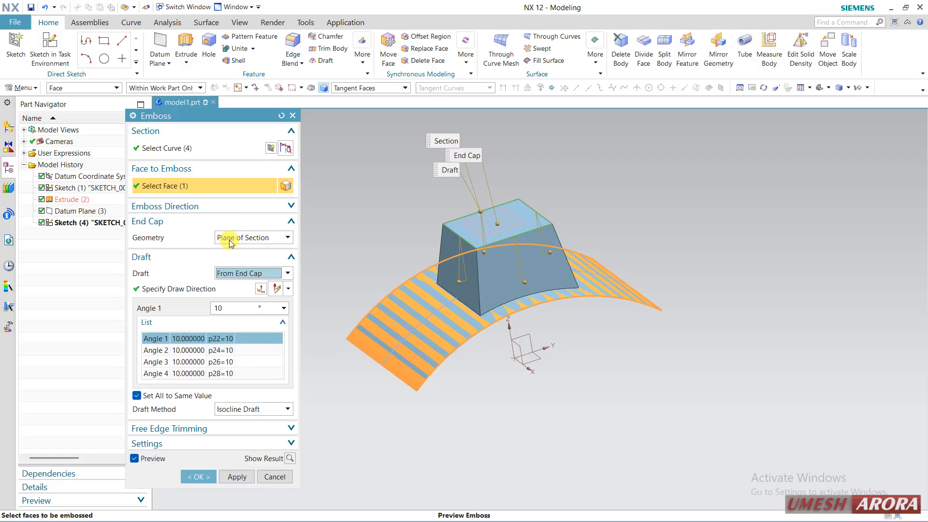
click(229, 239)
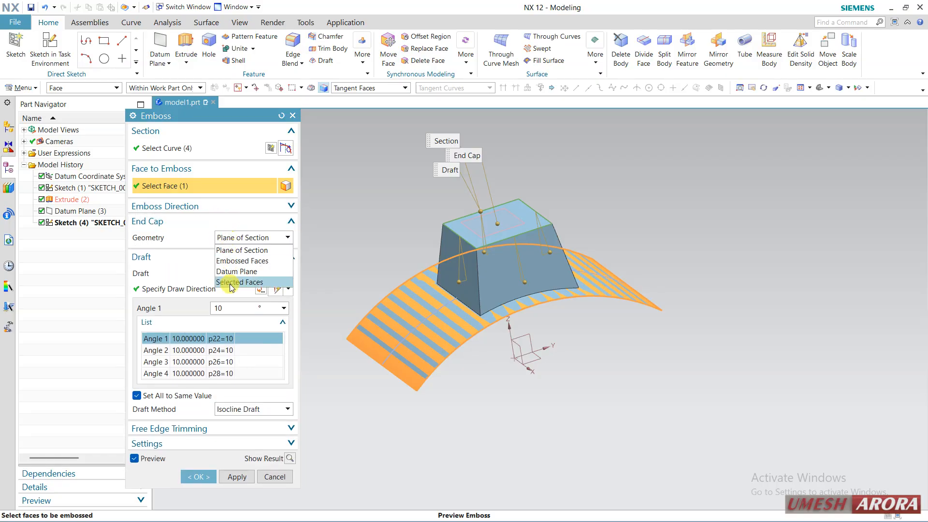
click(241, 261)
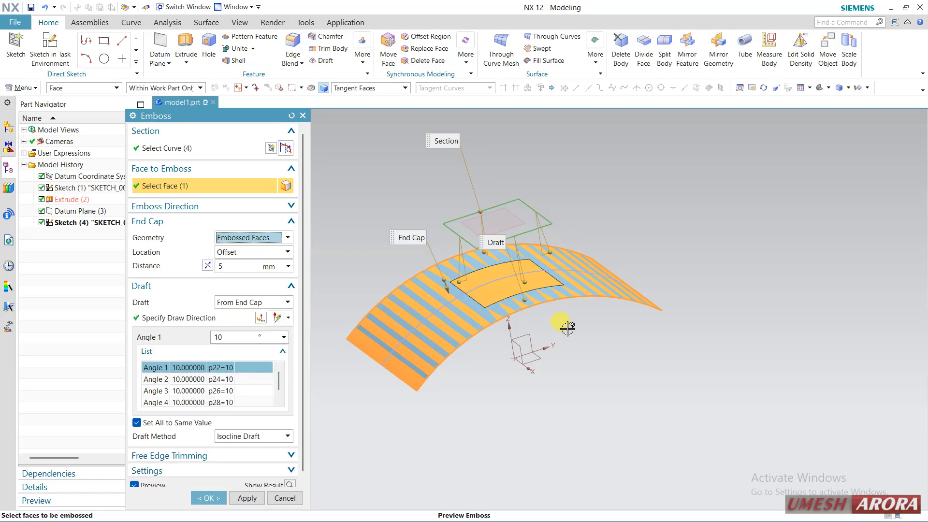
middle_drag(567, 328, 497, 286)
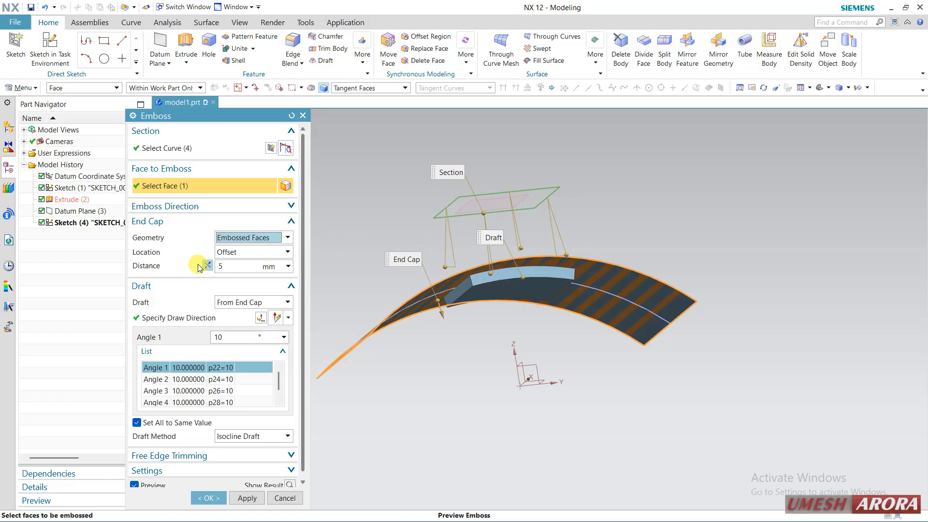
middle_drag(697, 216, 662, 256)
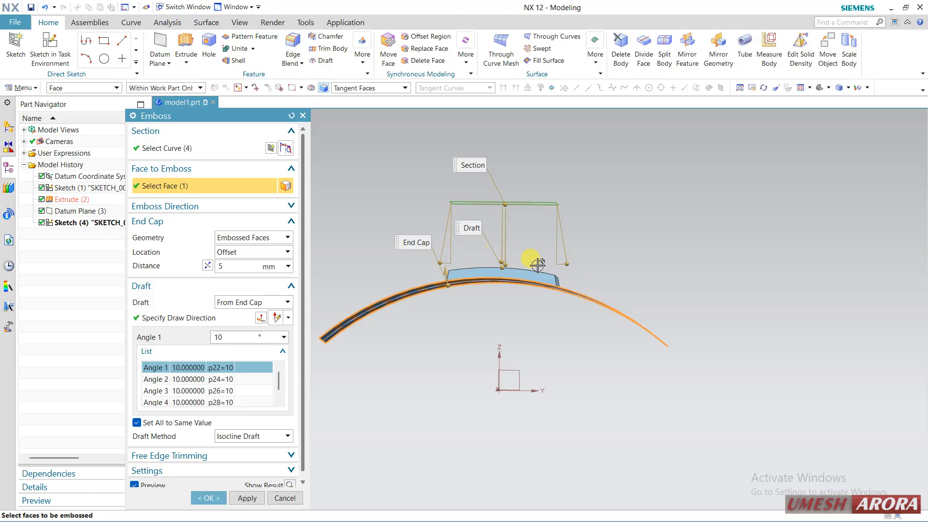
middle_drag(394, 240, 393, 242)
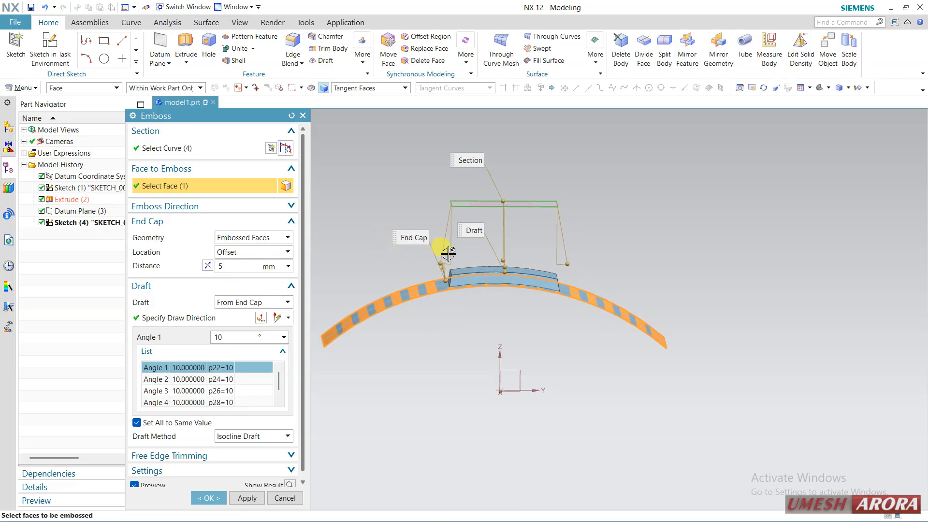
drag(444, 261, 440, 248)
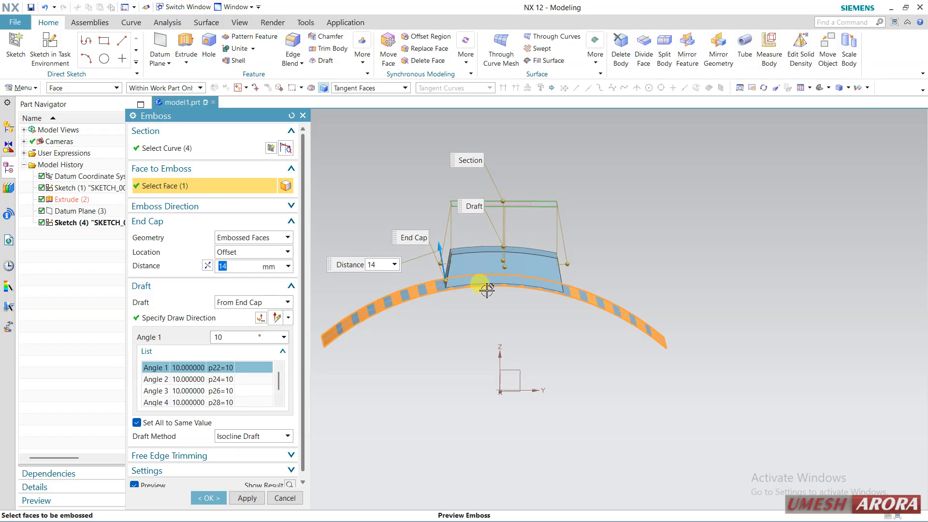
middle_drag(645, 263, 617, 259)
Step: Switch the end cap geometry to Plane of Section for comparison and back to Embossed Faces
click(232, 238)
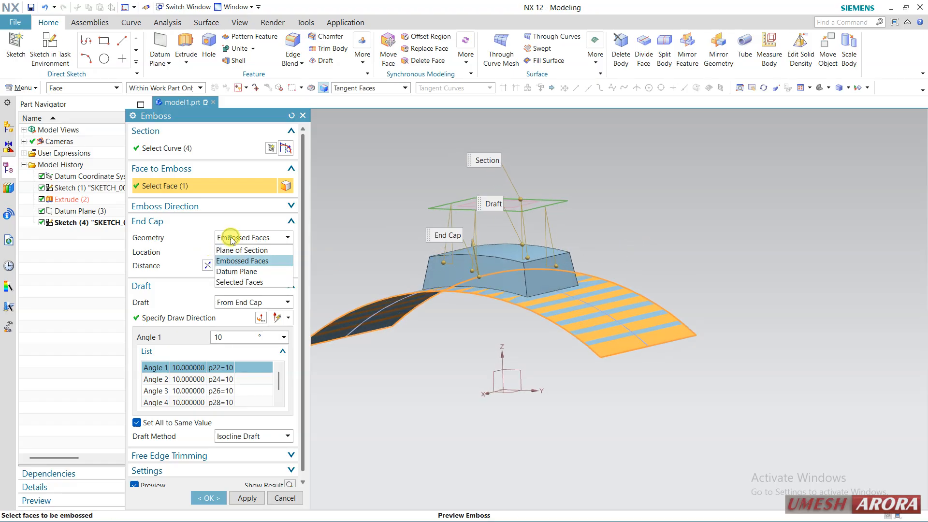
click(234, 251)
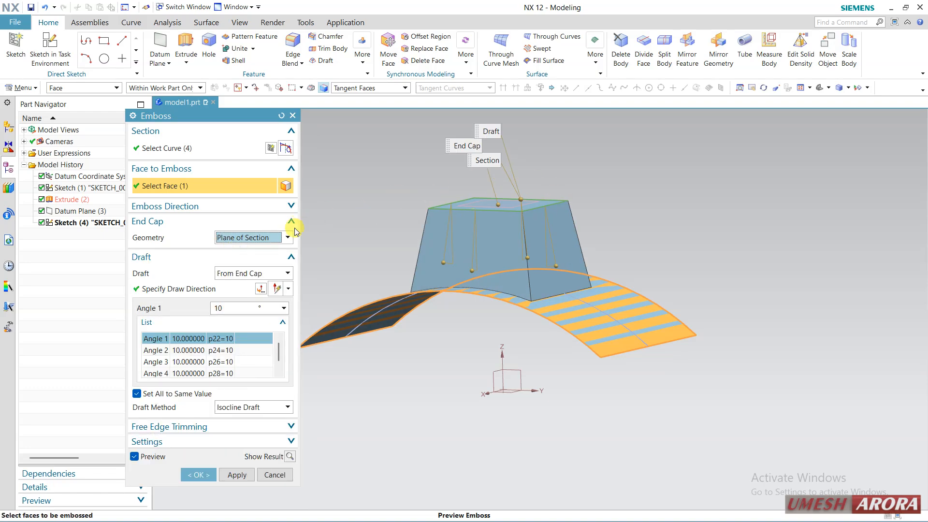
click(267, 237)
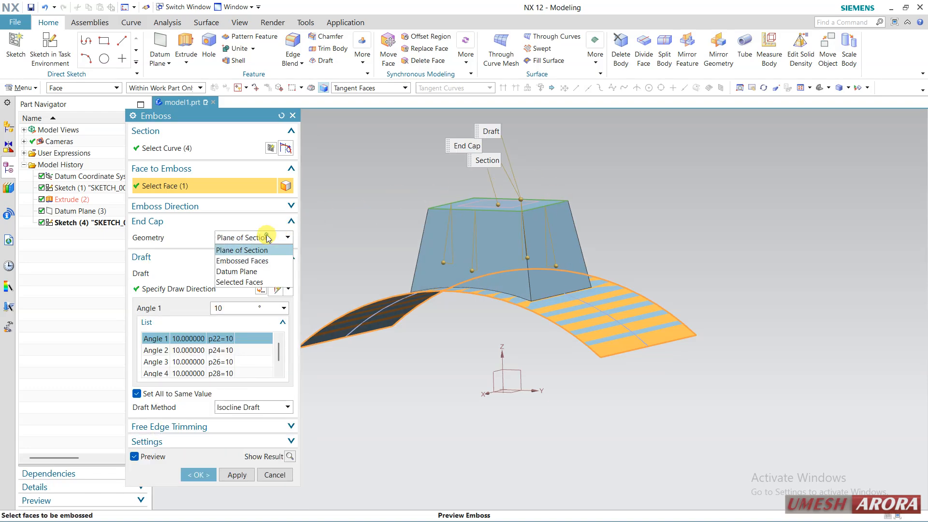
click(241, 261)
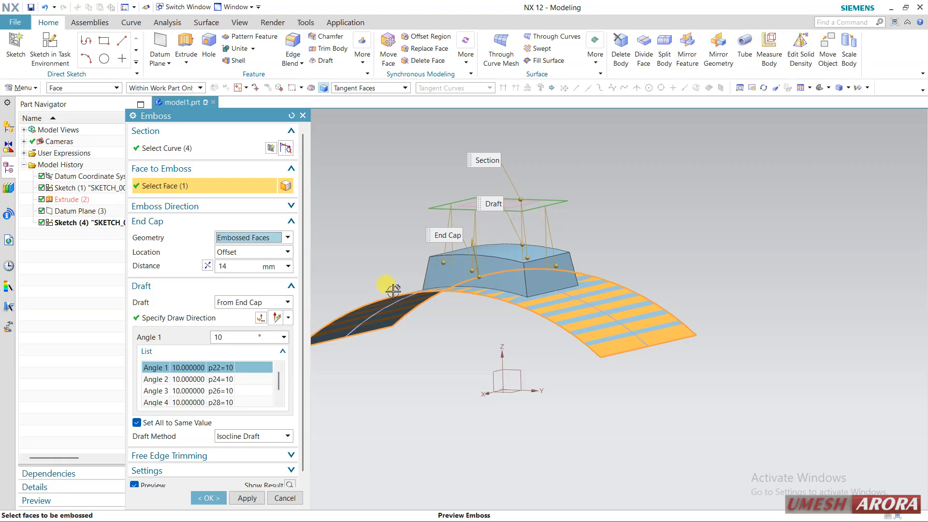
Step: Create the emboss feature and suppress it in the model history
click(203, 497)
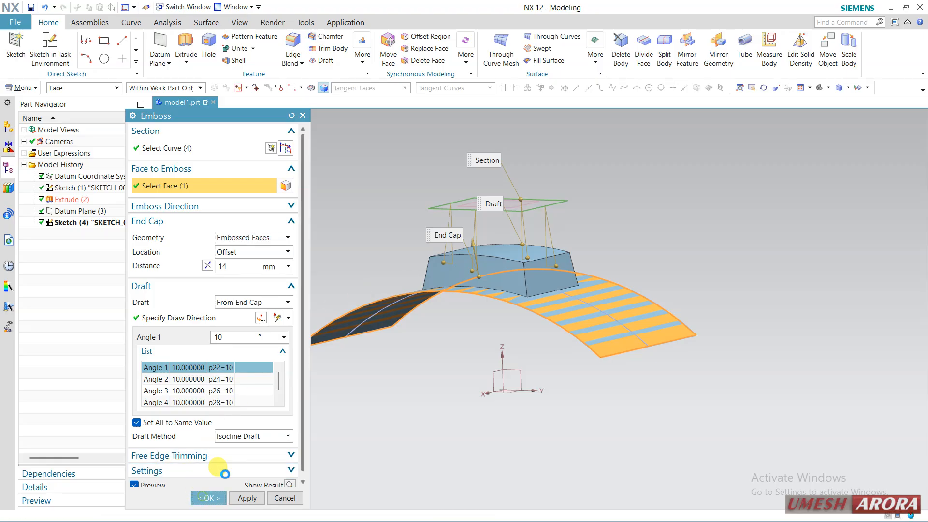
middle_drag(329, 234, 351, 248)
click(41, 235)
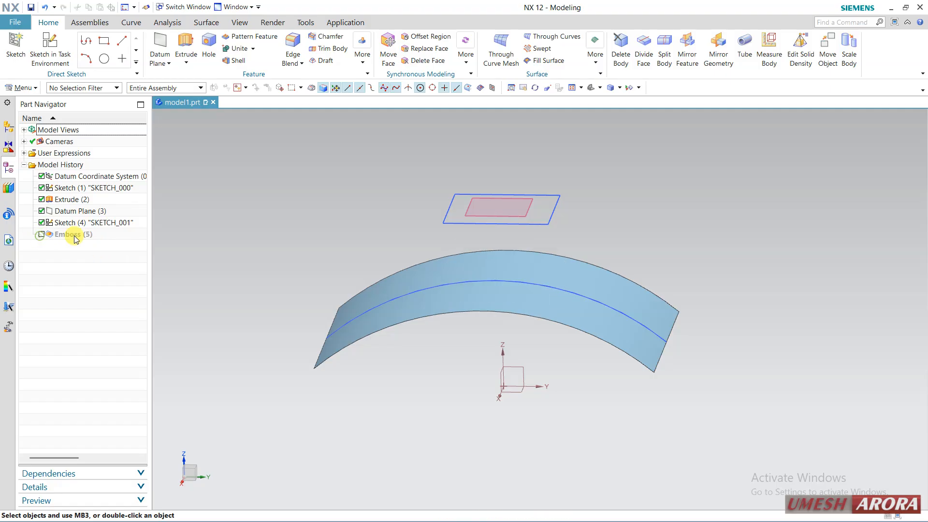
Step: Create a datum plane offset 71 mm from the XY plane and extend its side past the rectangular sketch
click(160, 38)
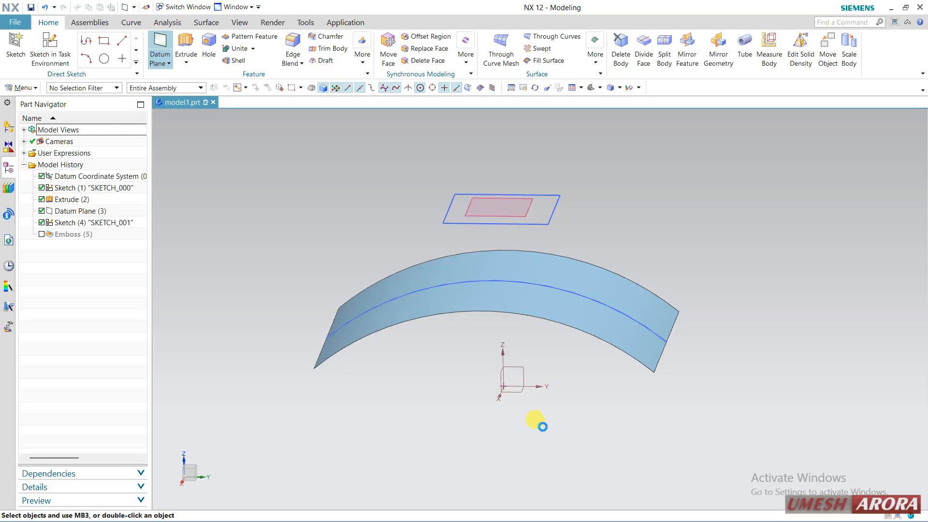
click(529, 397)
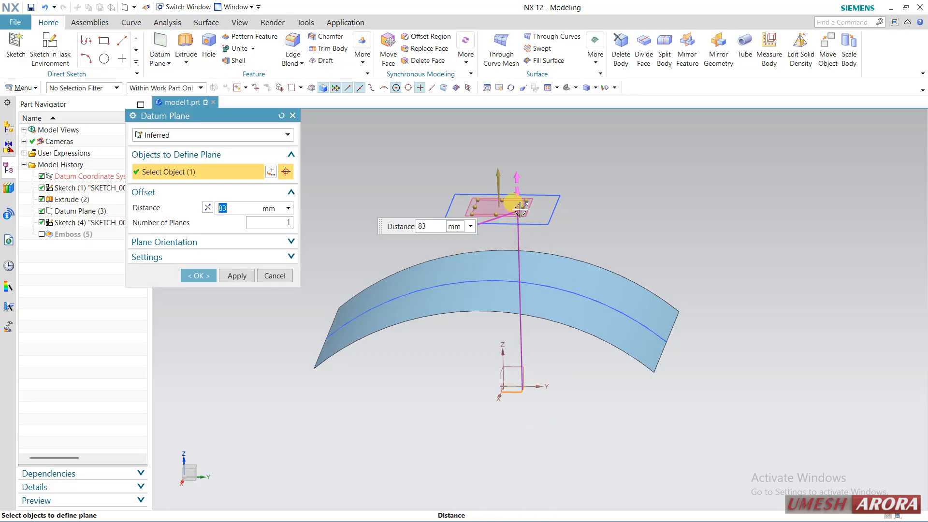
drag(520, 209, 518, 238)
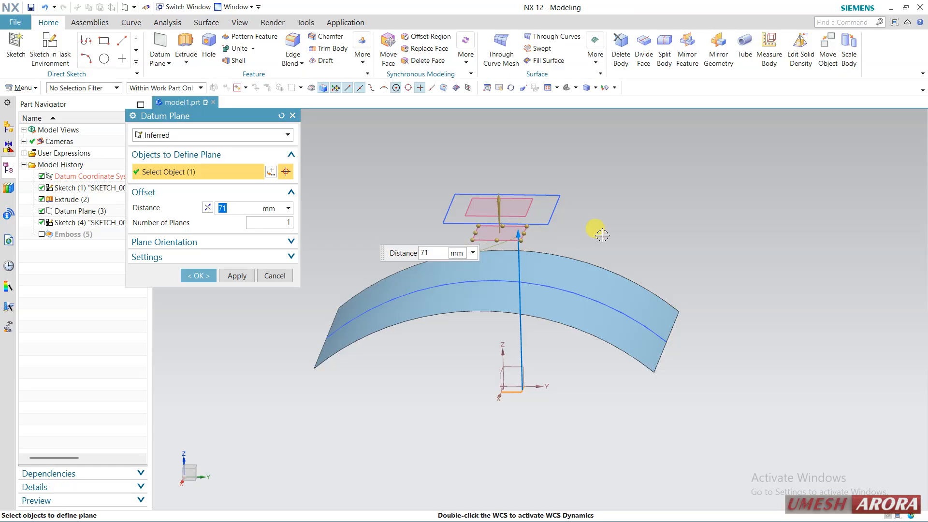
middle_drag(607, 232, 562, 235)
drag(523, 236, 635, 234)
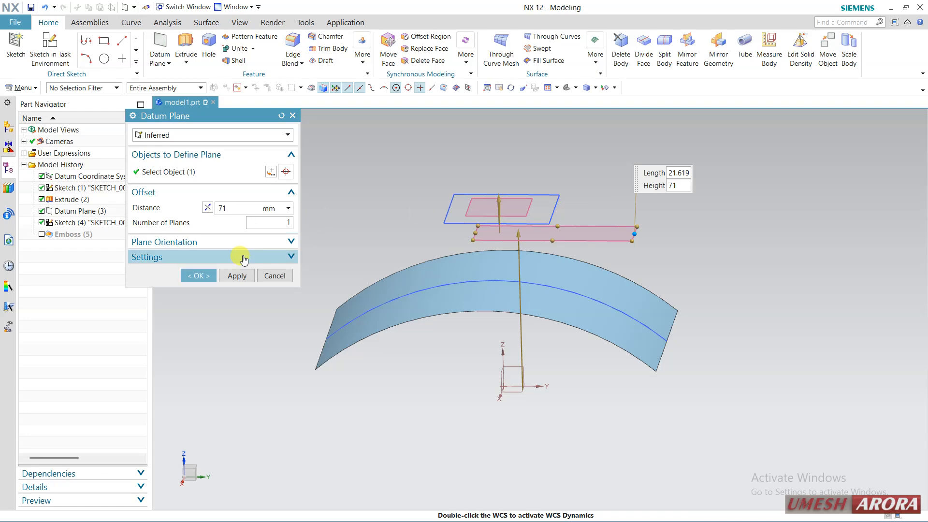
click(198, 274)
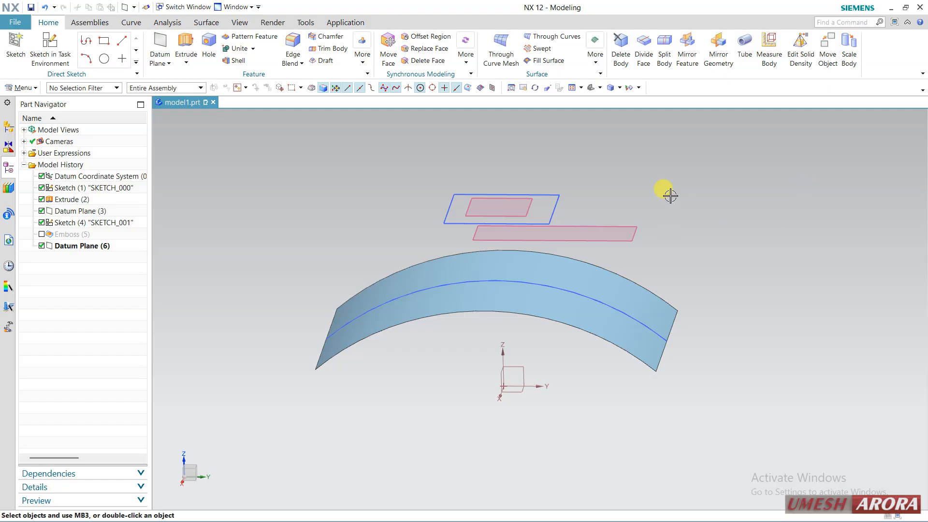
Step: Set up an emboss of the rectangular sketch on the curved sheet, reversing the 14 mm end cap offset direction
click(134, 8)
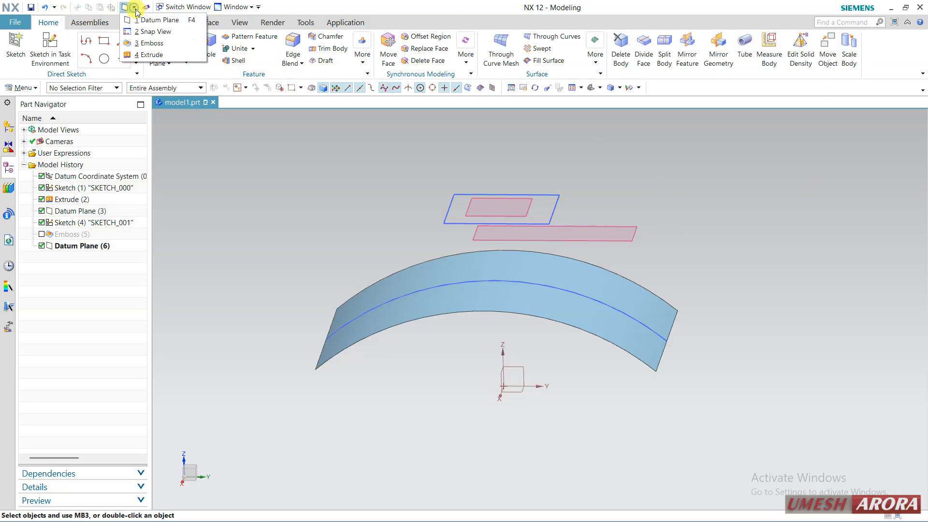
click(150, 43)
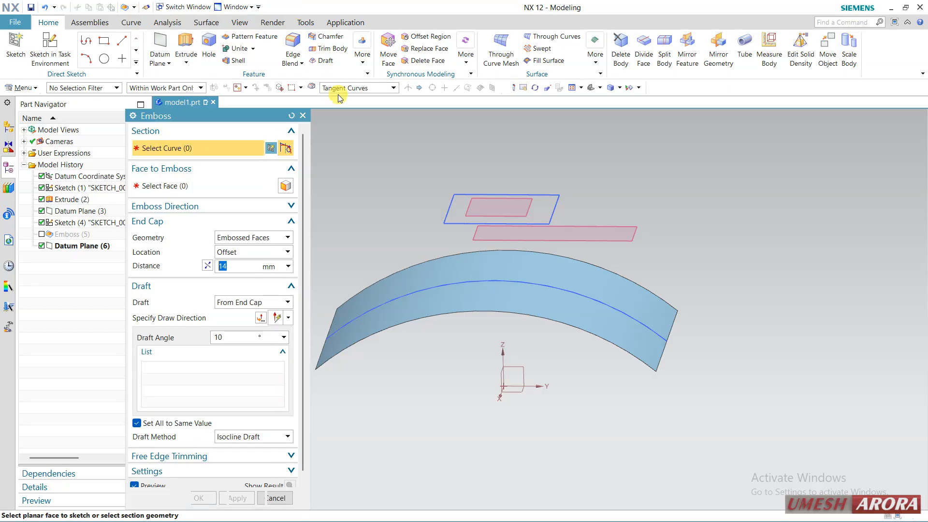
click(554, 197)
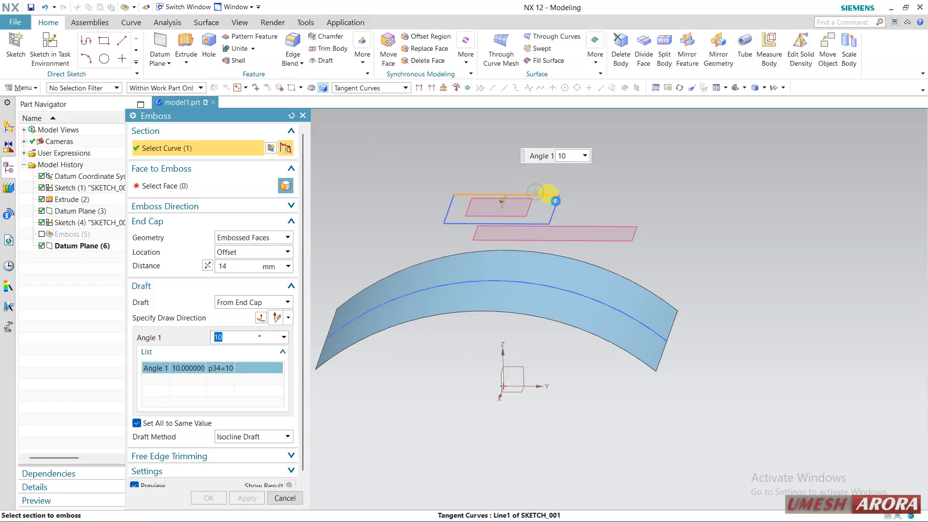
click(556, 200)
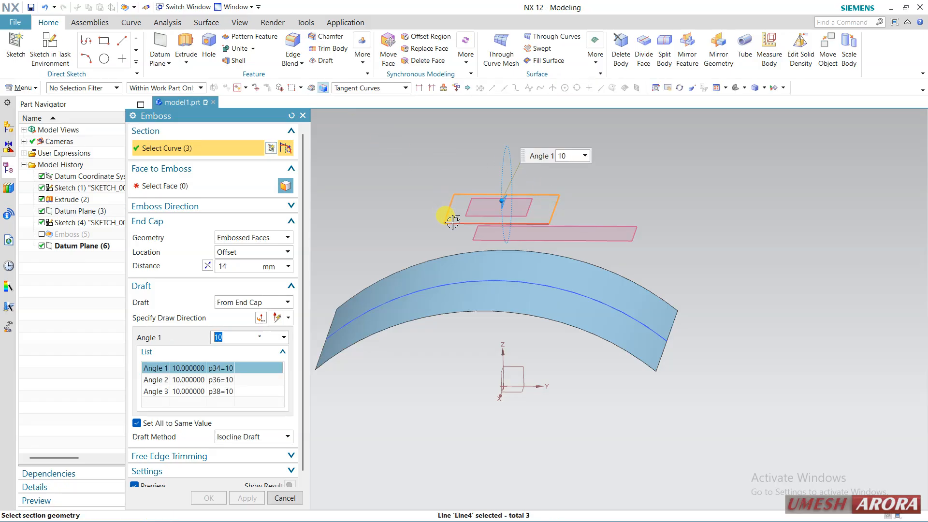
click(452, 223)
click(208, 185)
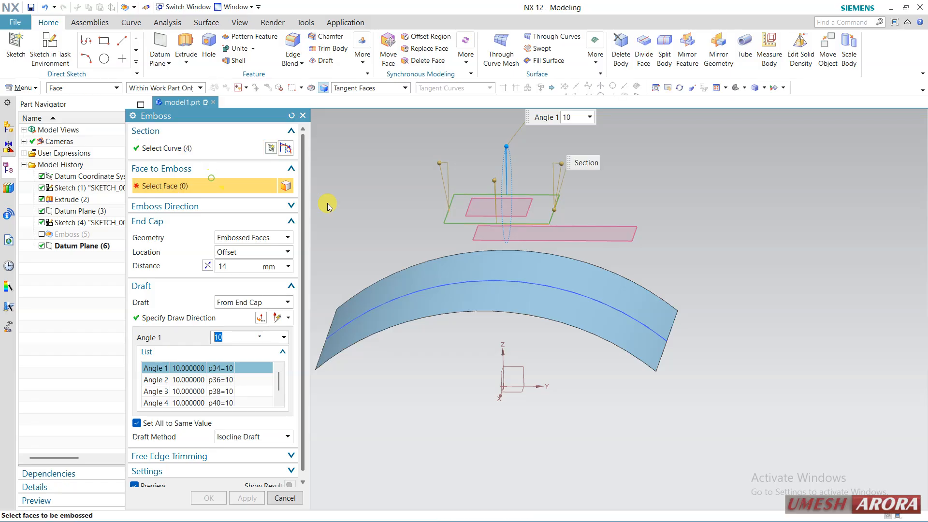
click(441, 256)
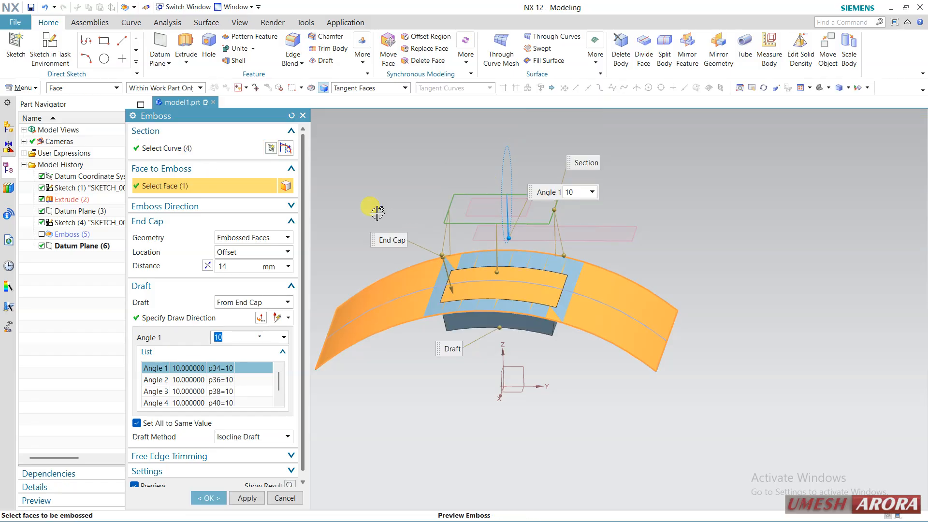
click(206, 267)
middle_drag(461, 168, 465, 172)
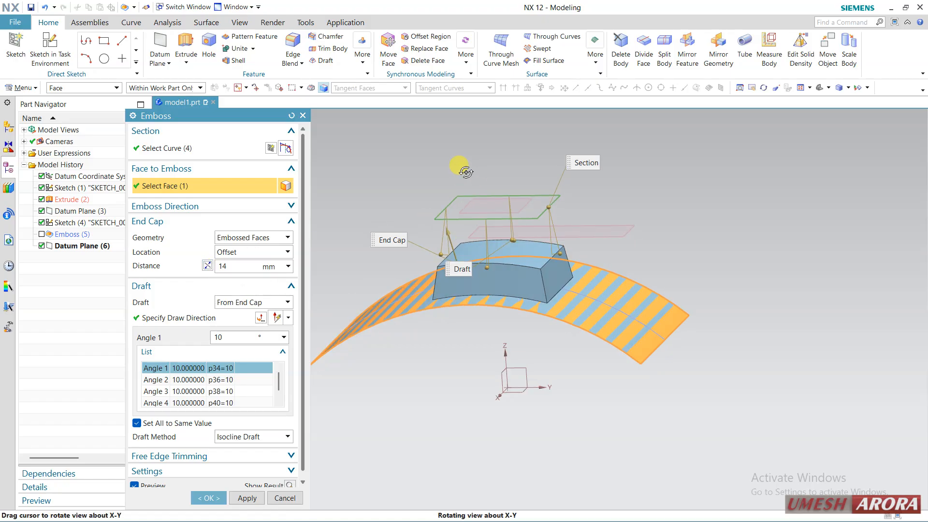
Step: Try Datum Plane as the end cap geometry using the plane between the section and the sheet, and cancel the emboss
click(246, 238)
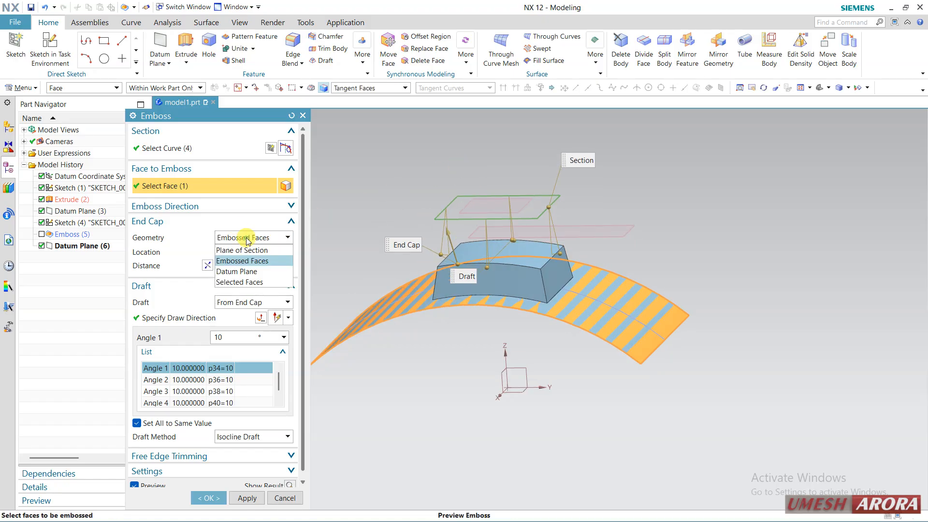
click(241, 271)
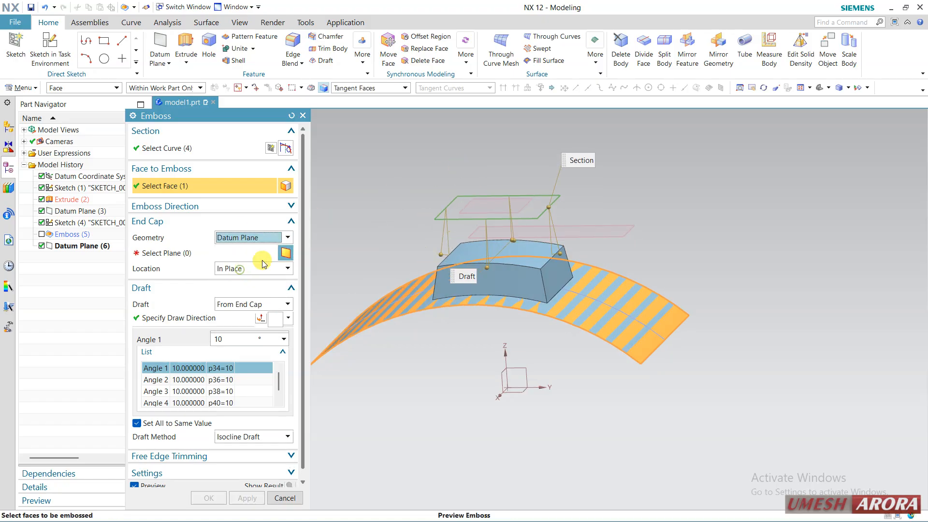
click(610, 233)
middle_drag(658, 190, 634, 191)
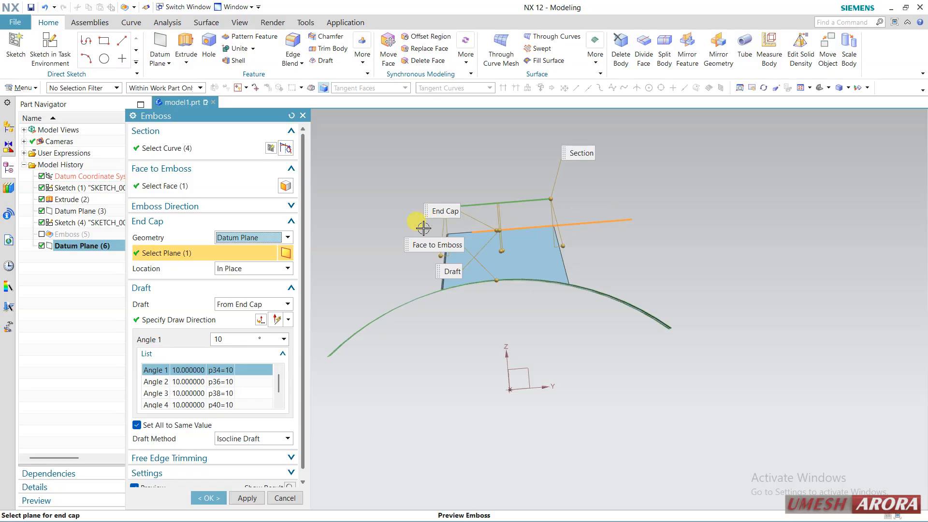
mouse_move(649, 205)
middle_down()
mouse_move(627, 201)
mouse_move(634, 207)
middle_up()
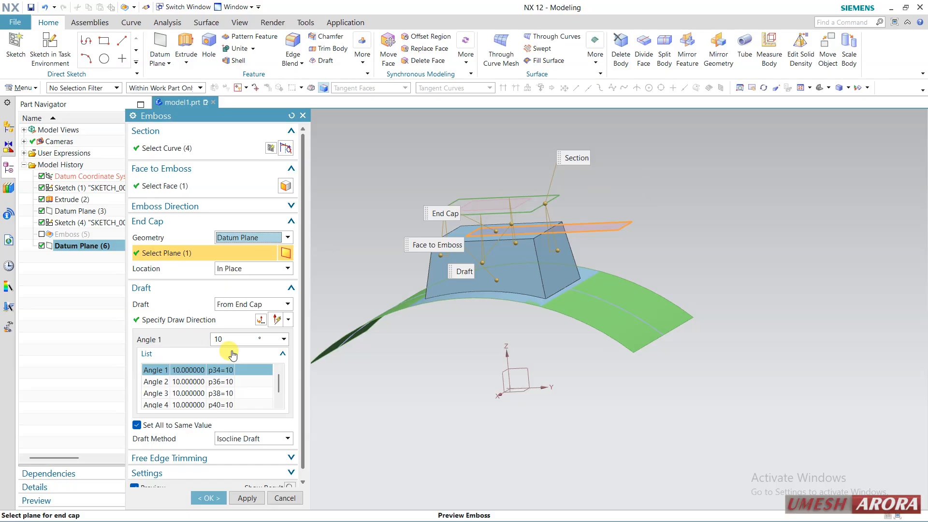
click(284, 497)
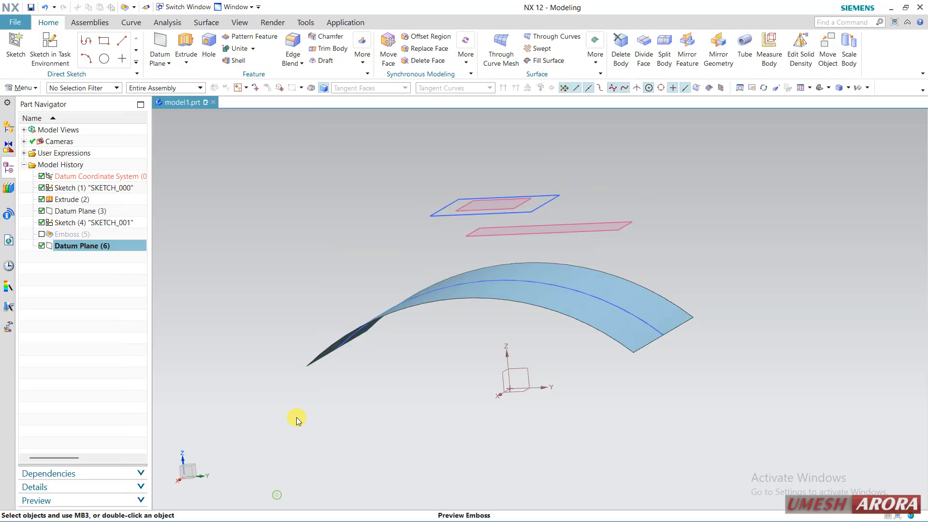
Step: Start a sketch on the YZ plane of the datum coordinate system with the Y axis as horizontal reference
middle_drag(334, 257, 344, 252)
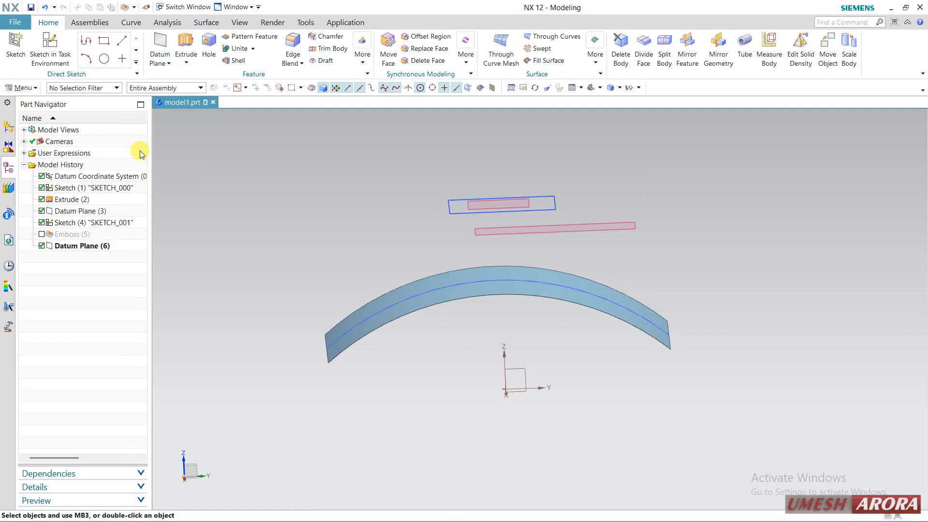
click(51, 54)
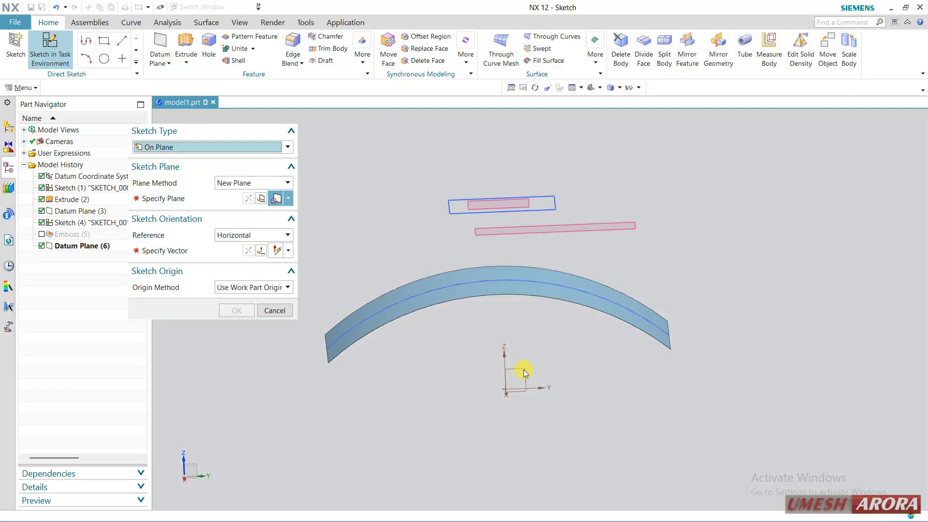
click(532, 372)
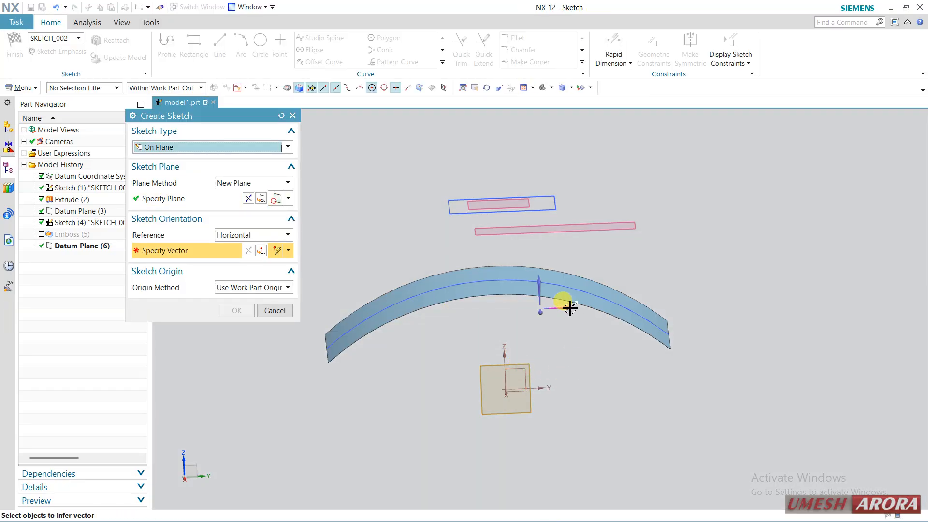
click(564, 348)
middle_click(536, 309)
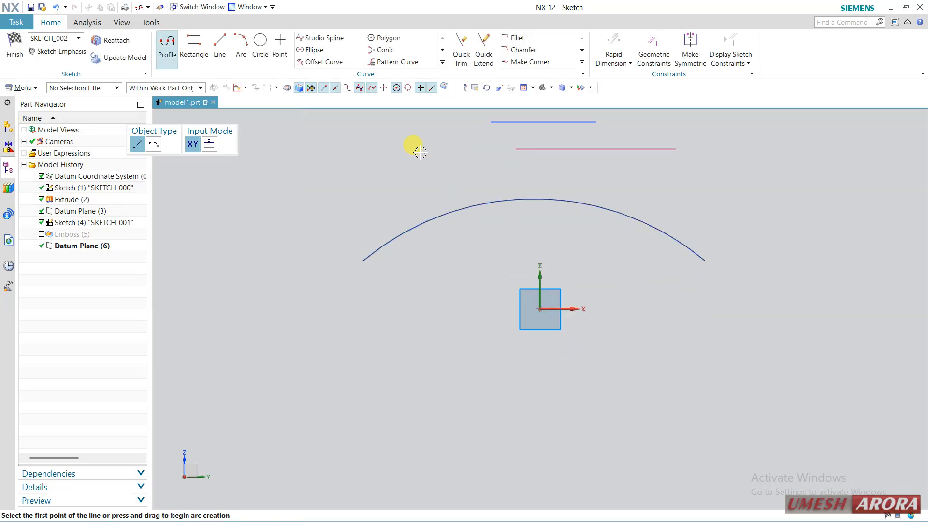
Step: Sketch an upward-opening three-point arc of about 172 mm radius above the curved sheet and finish the sketch
mouse_move(421, 152)
shift+middle_down()
mouse_move(414, 188)
mouse_move(364, 259)
shift+middle_up()
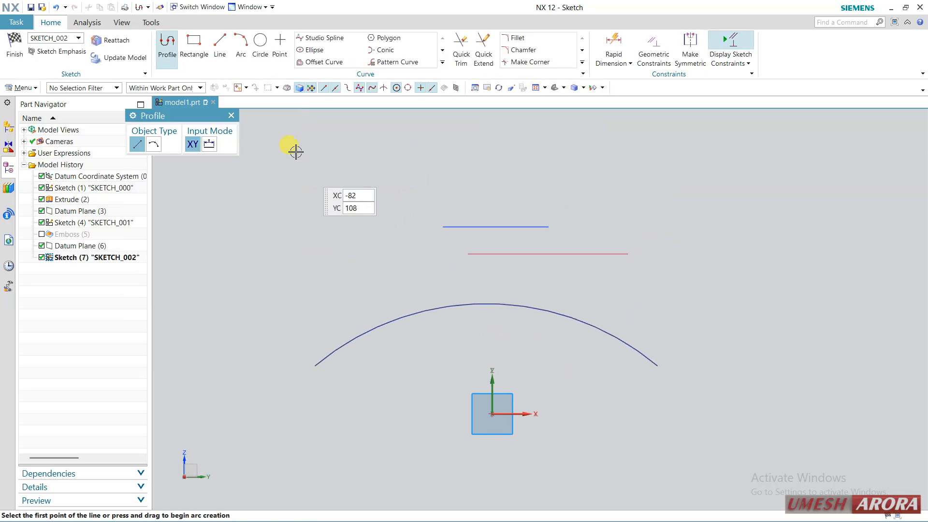
click(240, 44)
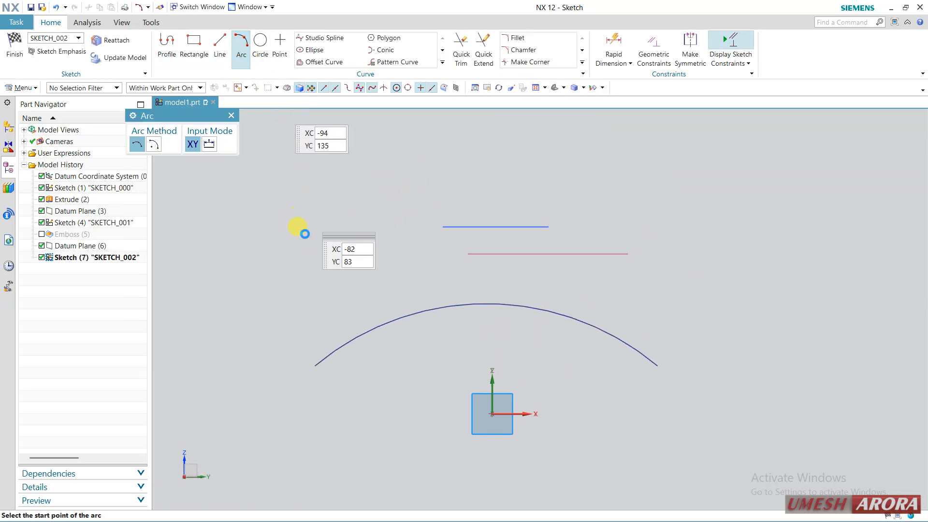
click(266, 211)
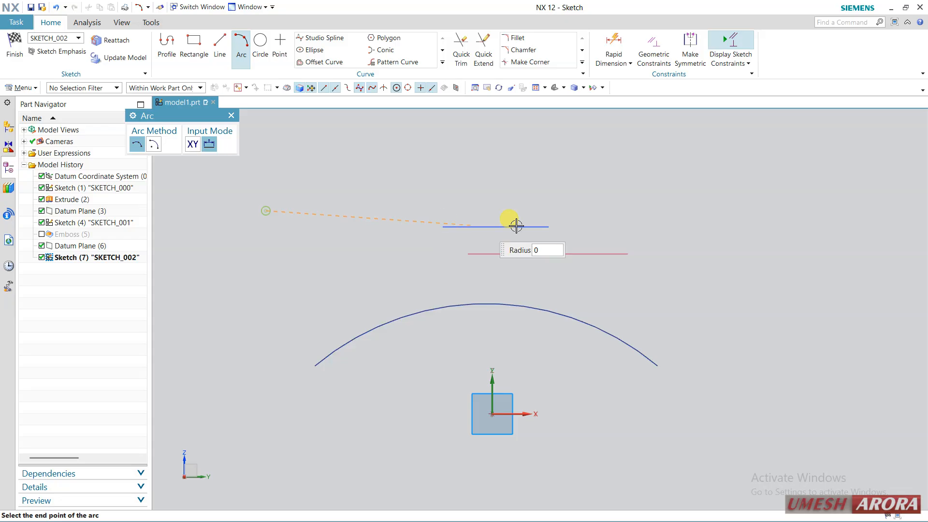
click(721, 175)
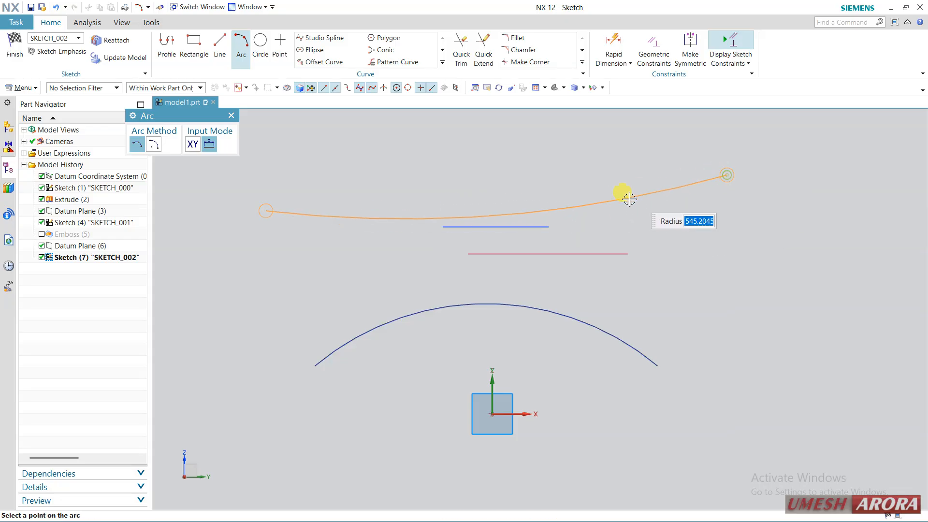
click(655, 224)
key(Escape)
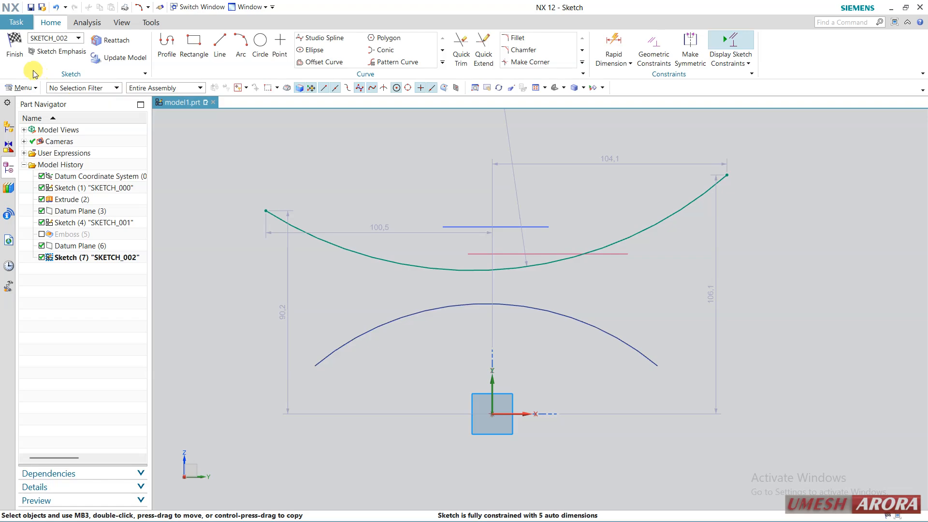
click(15, 48)
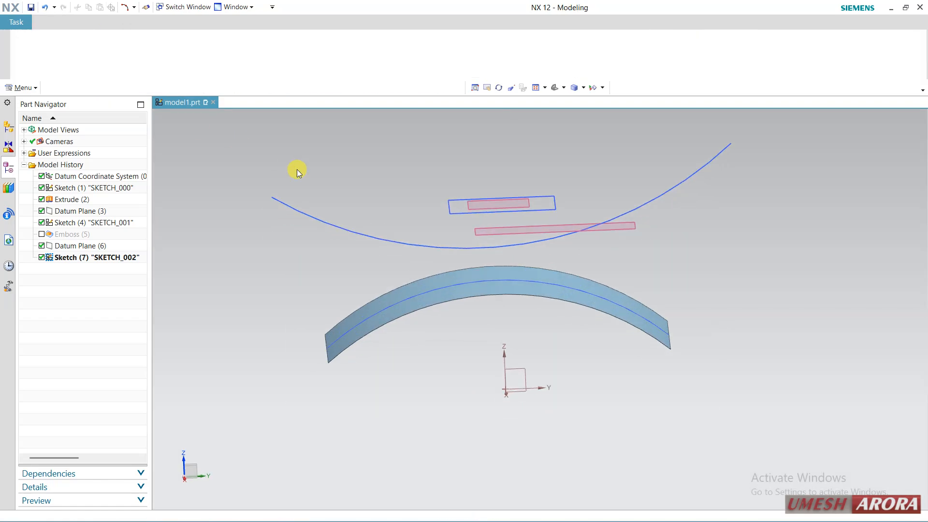
Step: Extrude the arc sketch into a sheet with a Symmetric Value distance of 46 mm and no Boolean
click(316, 221)
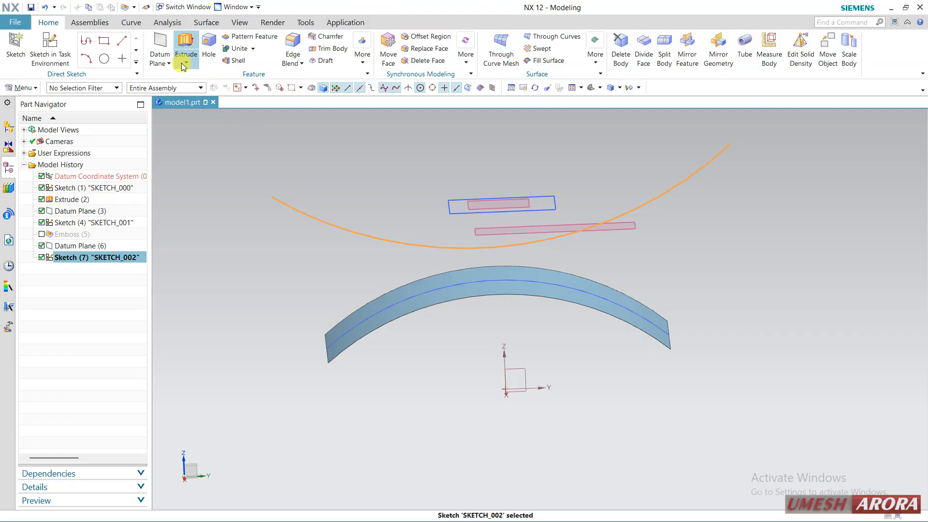
click(182, 47)
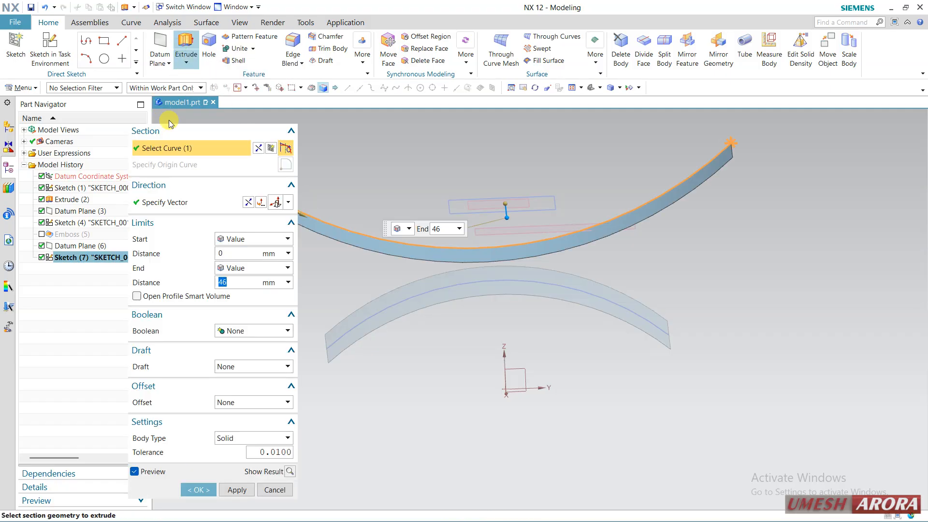
middle_drag(671, 237, 630, 254)
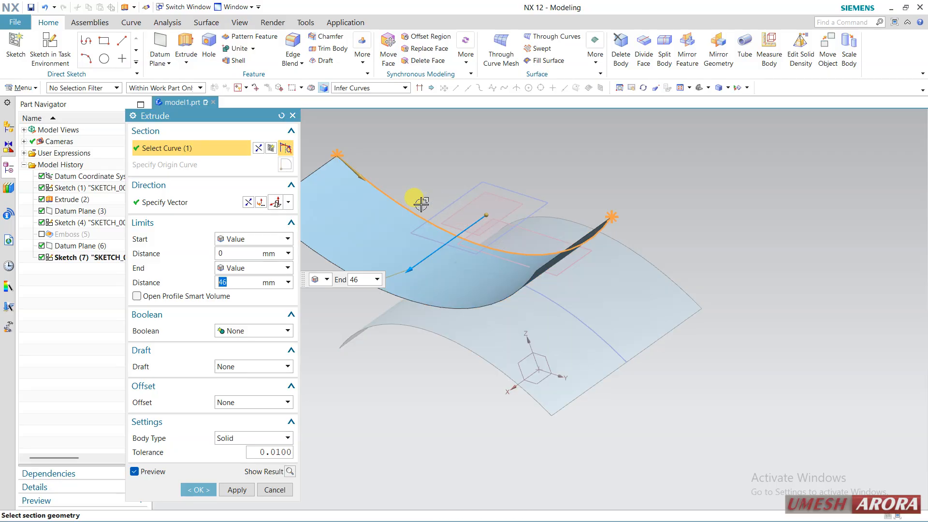
click(257, 239)
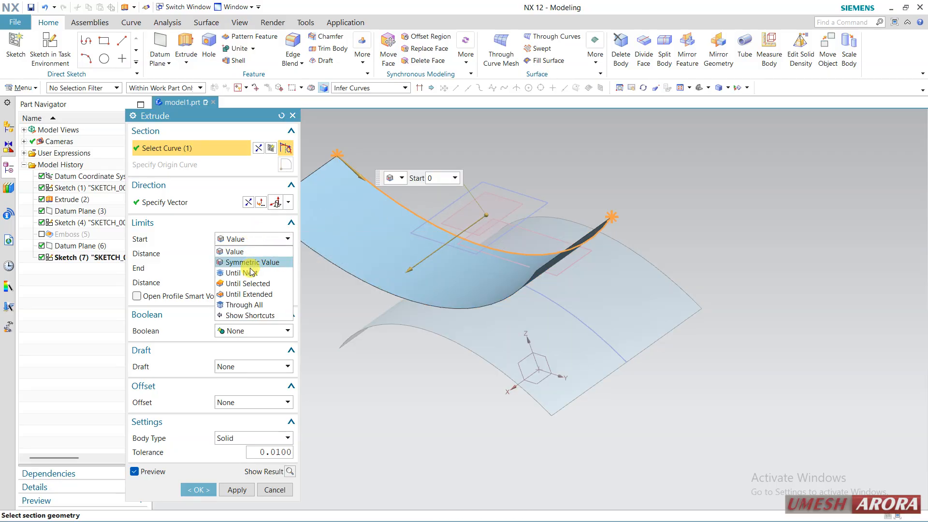
click(252, 261)
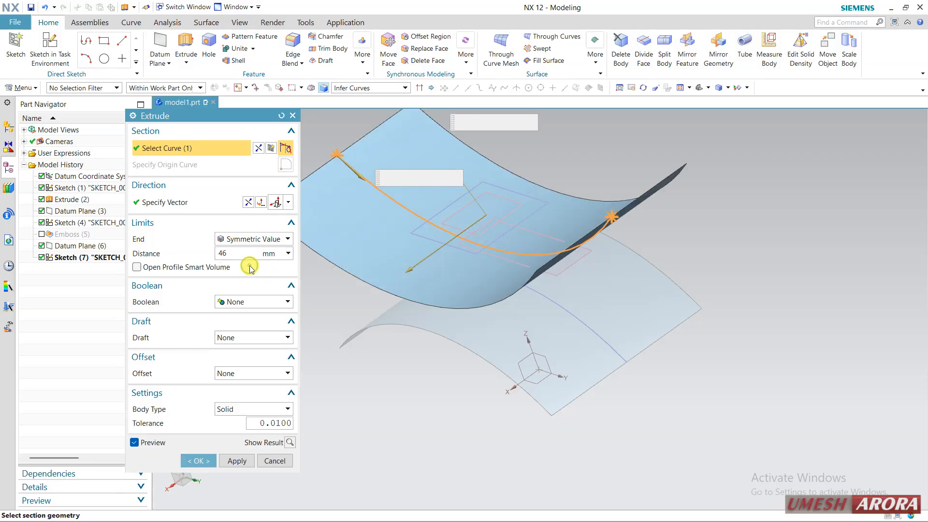
click(200, 460)
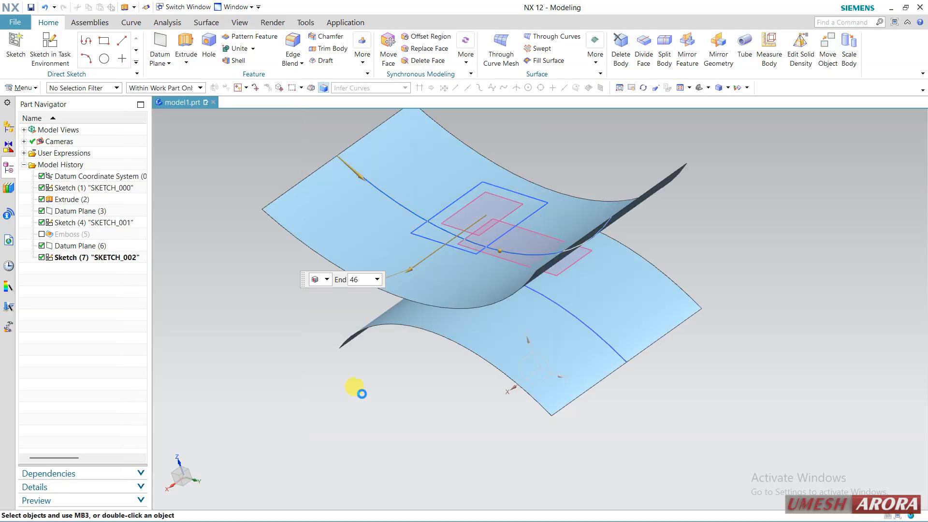
middle_drag(366, 381, 391, 341)
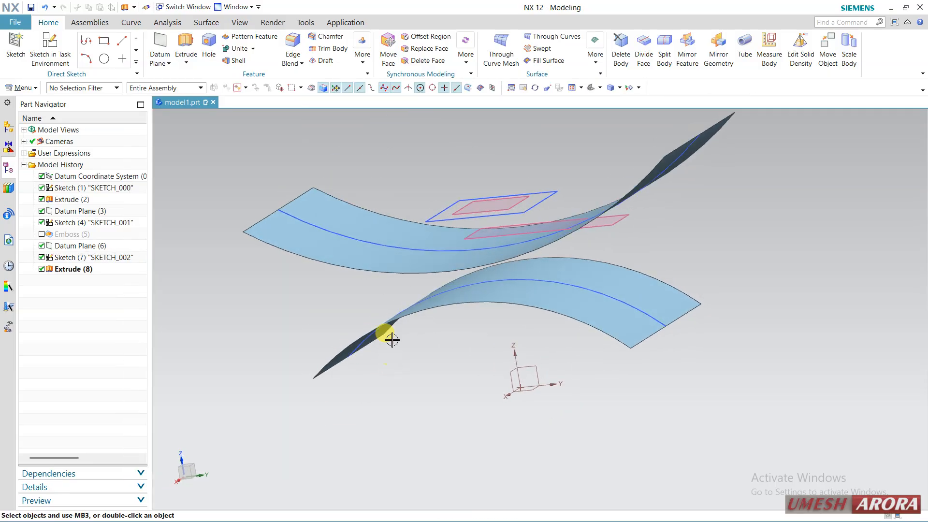
Step: Start an Emboss using the four edges of the rectangular sketch as section and the lower curved sheet as face to emboss
click(37, 89)
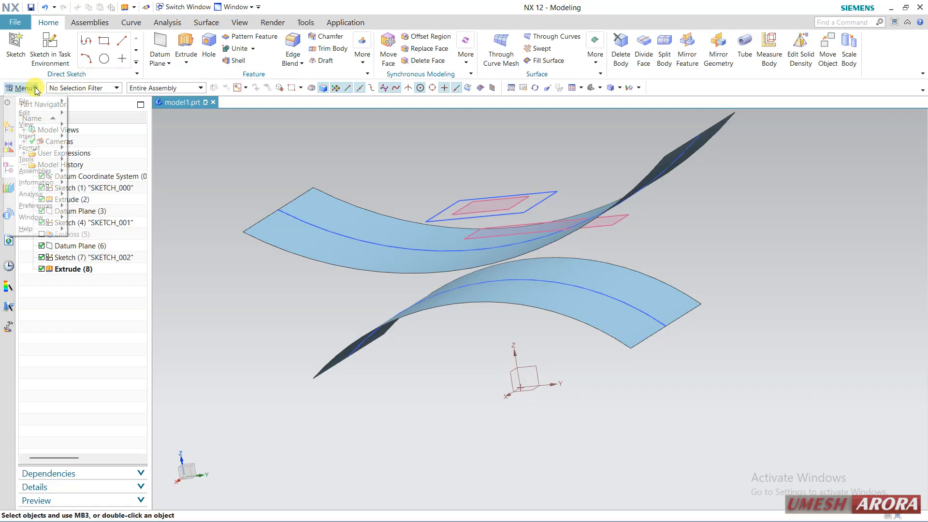
mouse_move(27, 136)
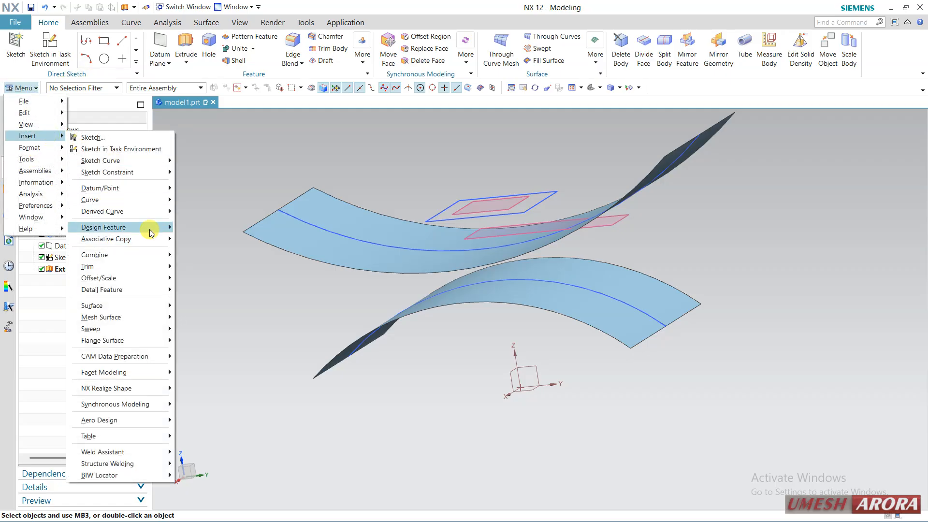
mouse_move(159, 228)
click(208, 314)
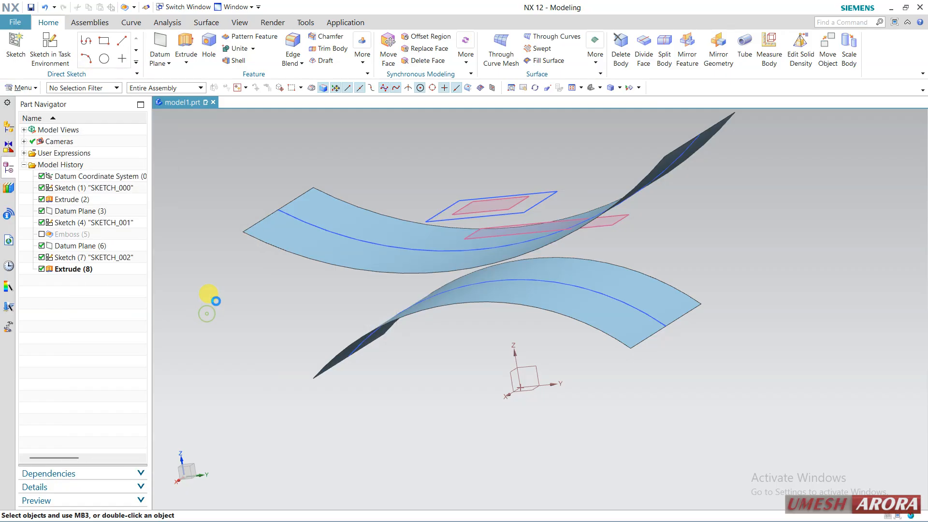
click(471, 198)
click(455, 219)
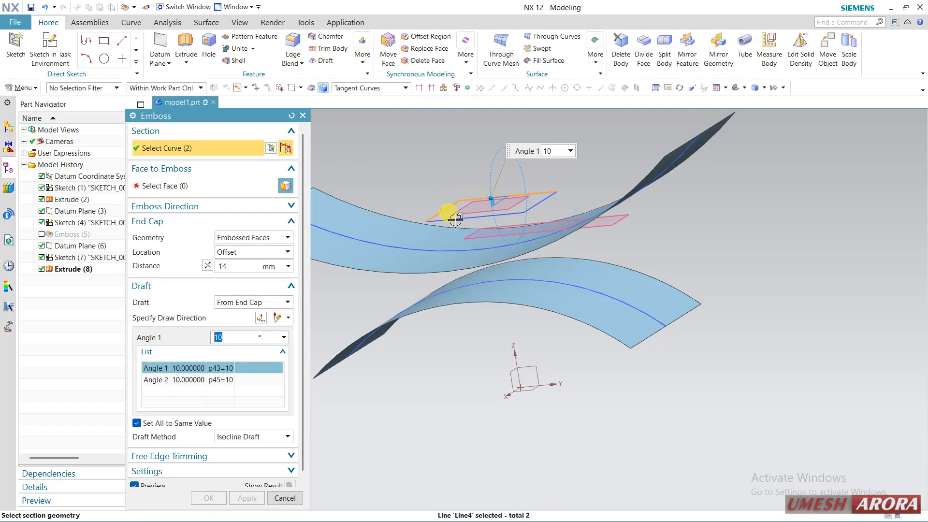
click(529, 205)
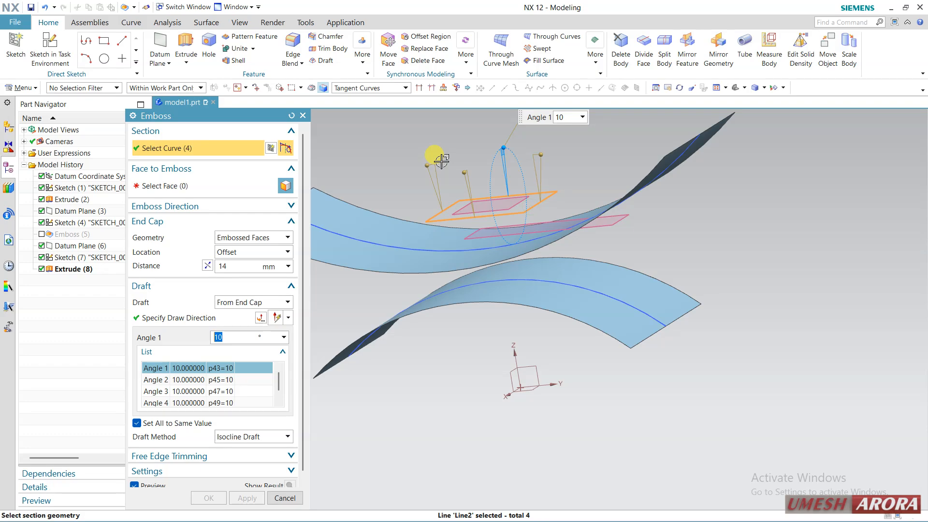
click(213, 187)
click(491, 296)
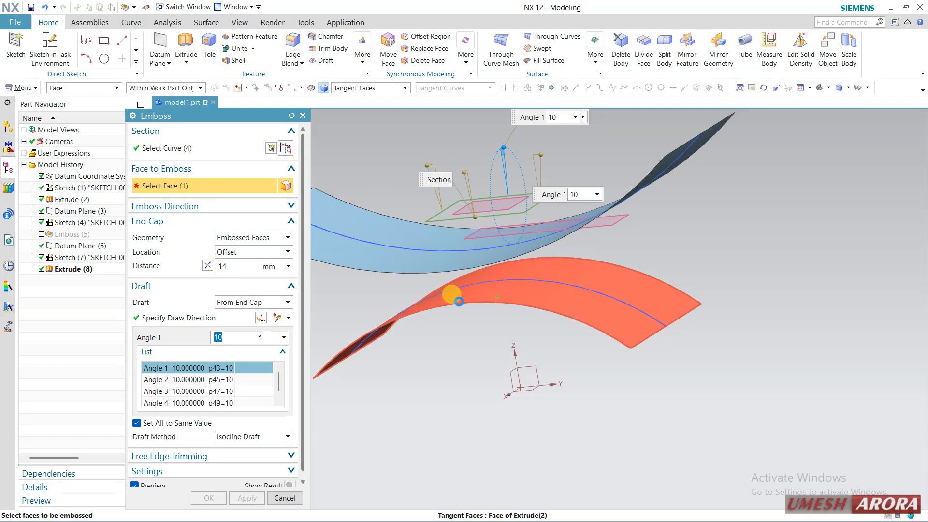
Step: Try Plane of Section as the end cap geometry of the emboss and view it from the side
click(206, 265)
click(228, 243)
click(230, 249)
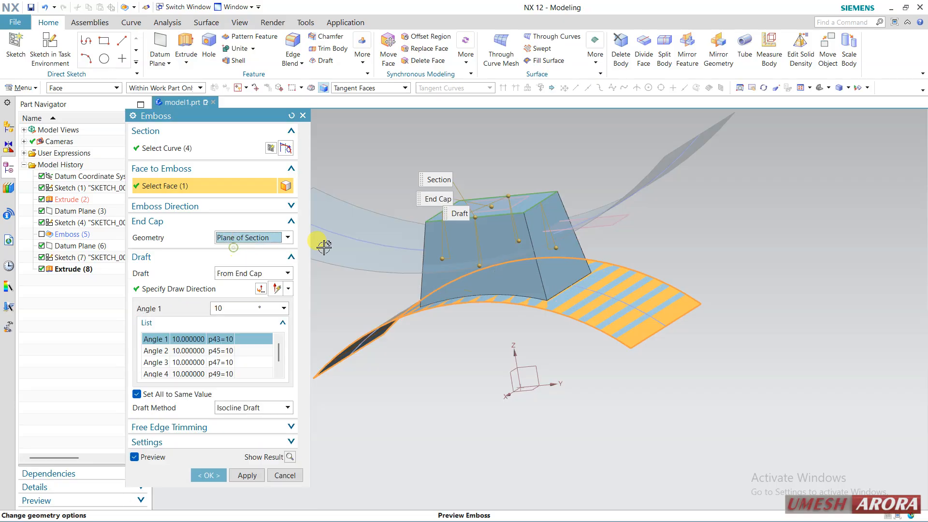
middle_drag(476, 191, 317, 218)
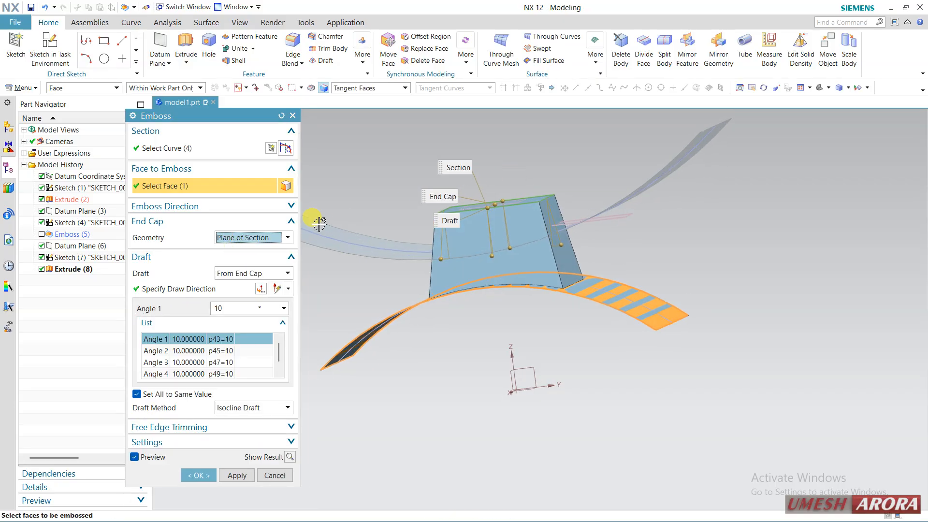
Step: Use Selected Faces as the end cap geometry, pick the upper curved sheet in place, and create the emboss with 10° draft
click(264, 237)
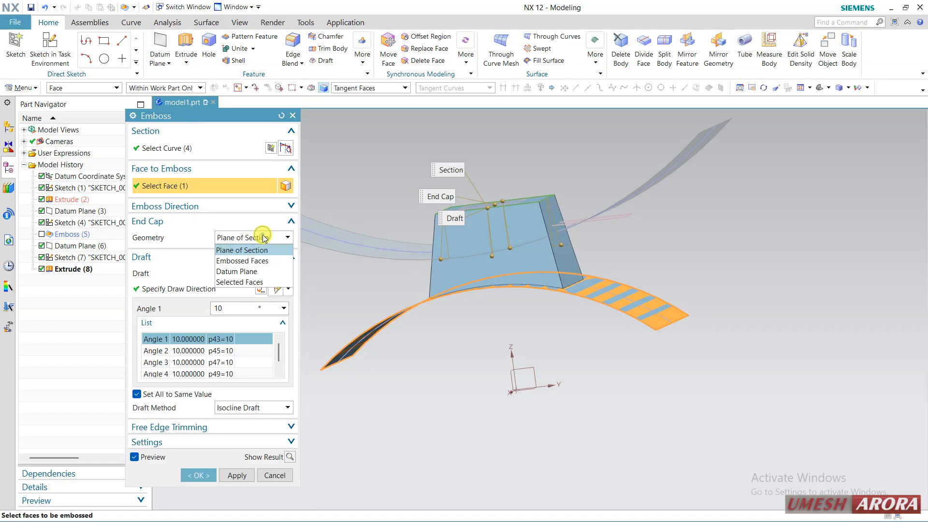
click(227, 283)
middle_drag(379, 207, 366, 228)
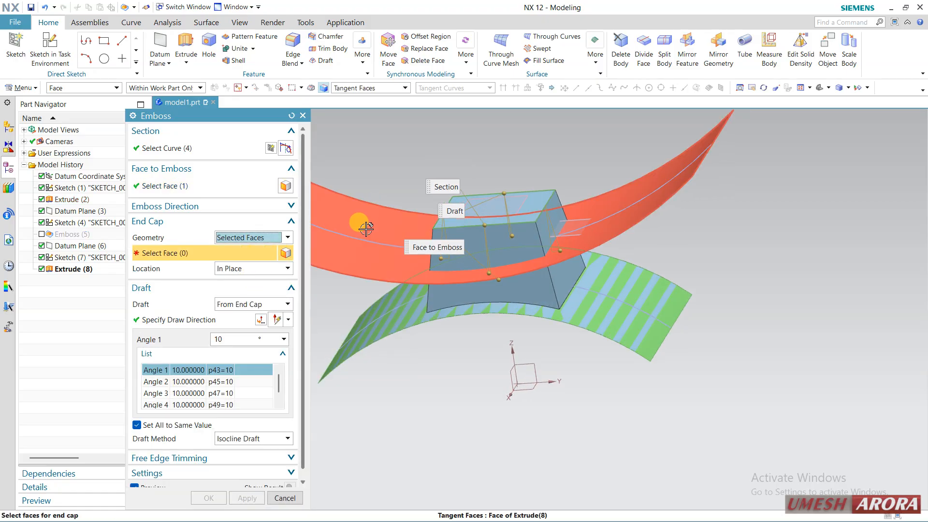
click(366, 228)
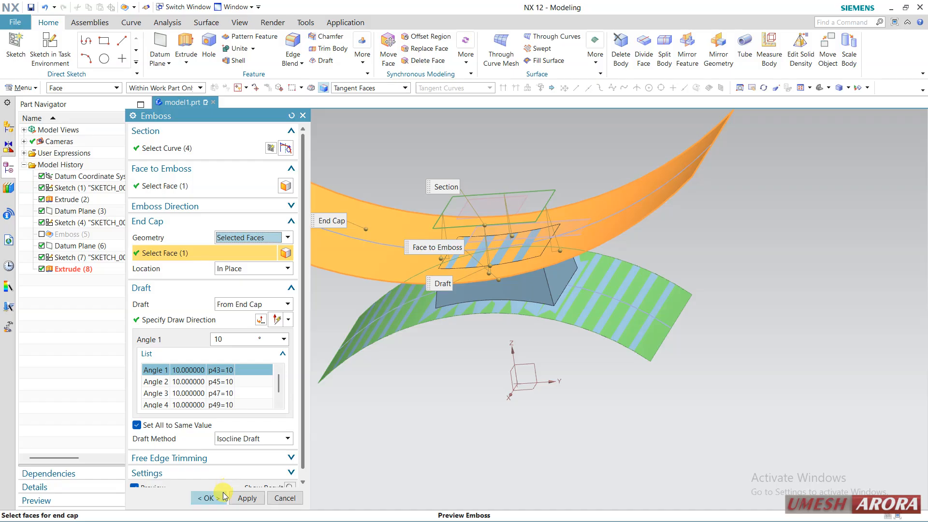
click(208, 498)
middle_drag(396, 409, 413, 393)
Step: Hide the upper curved sheet and inspect the embossed pocket on the lower sheet
click(297, 210)
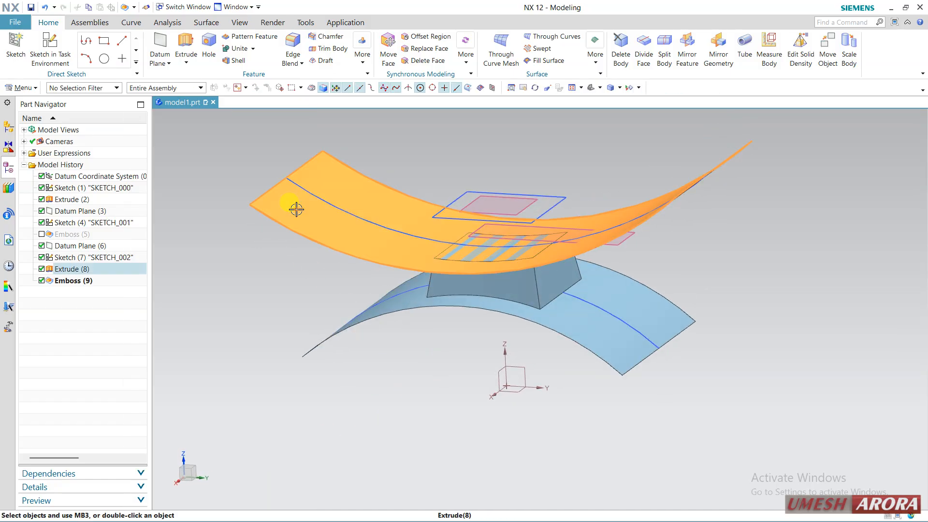
click(295, 223)
mouse_move(290, 252)
middle_down()
mouse_move(315, 263)
mouse_move(318, 253)
mouse_move(330, 268)
mouse_move(303, 272)
mouse_move(331, 268)
mouse_move(336, 277)
mouse_move(315, 269)
mouse_move(304, 248)
middle_up()
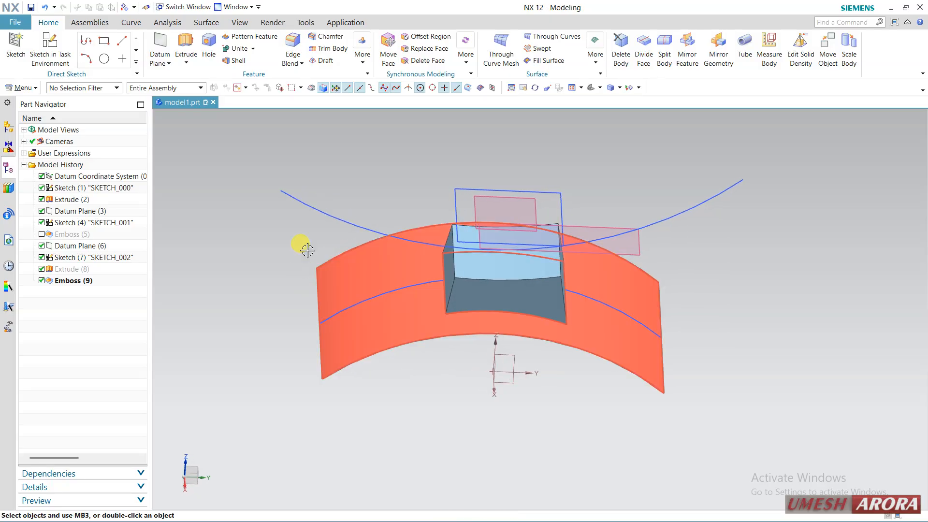
click(21, 88)
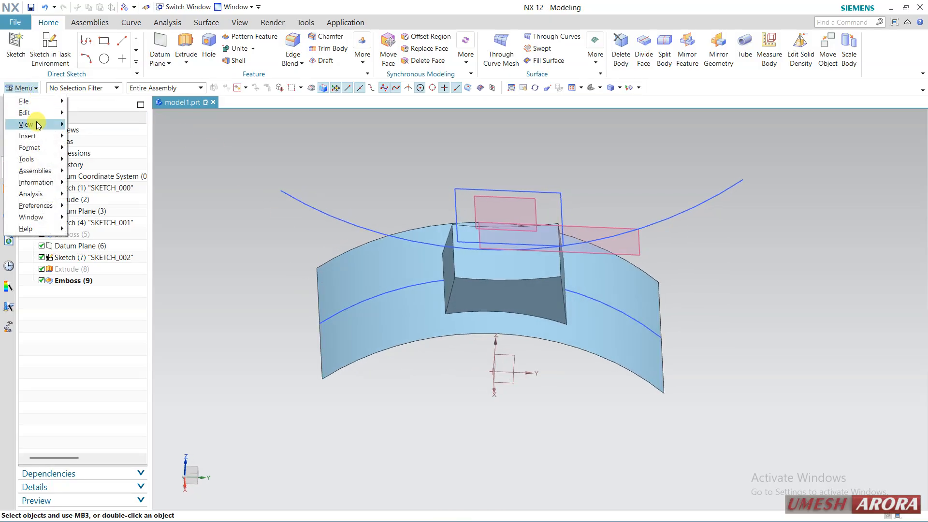
mouse_move(37, 137)
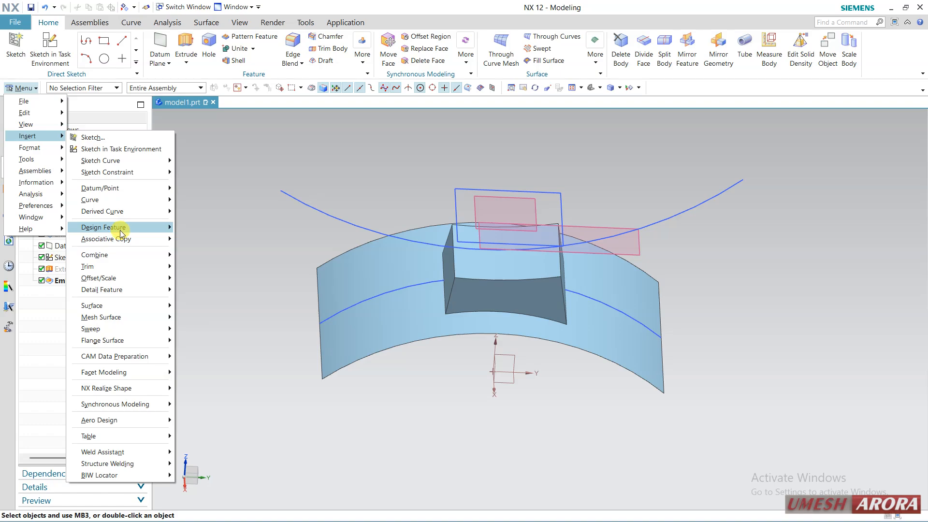
mouse_move(121, 231)
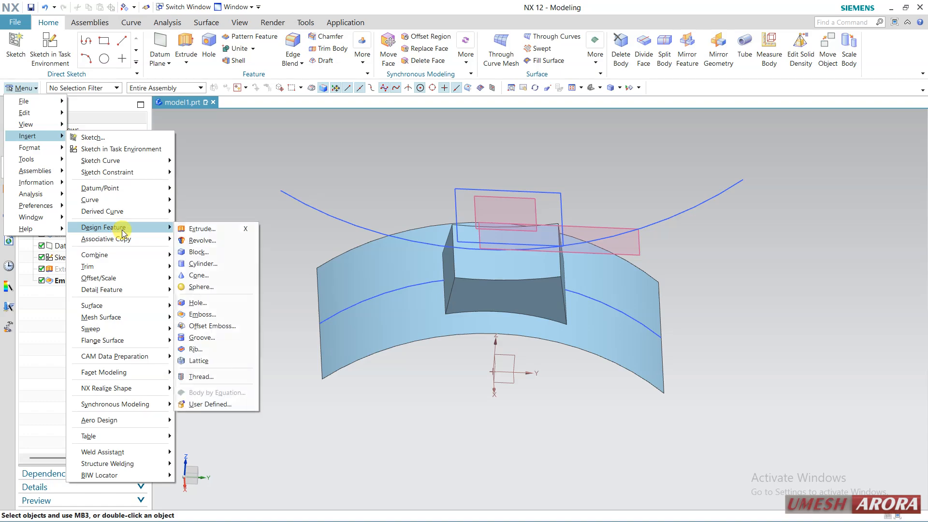
click(217, 327)
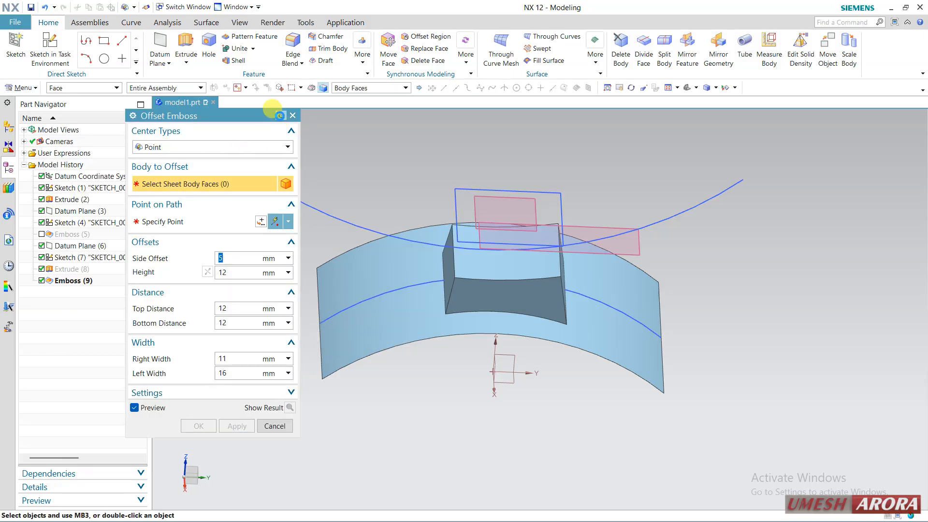
click(281, 116)
click(292, 116)
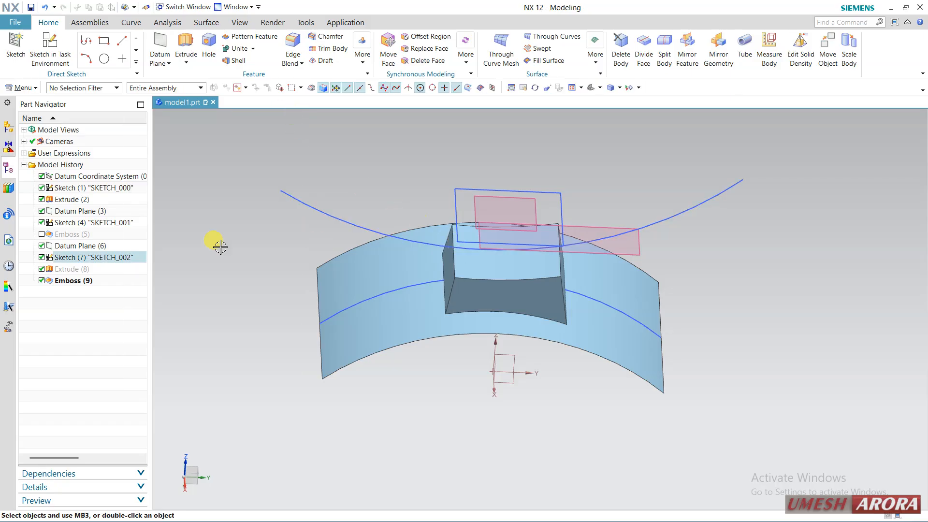
Step: Suppress the second emboss, the upper arc sketch, the rectangle sketch and both datum planes, leaving only the lower curved sheet
click(41, 280)
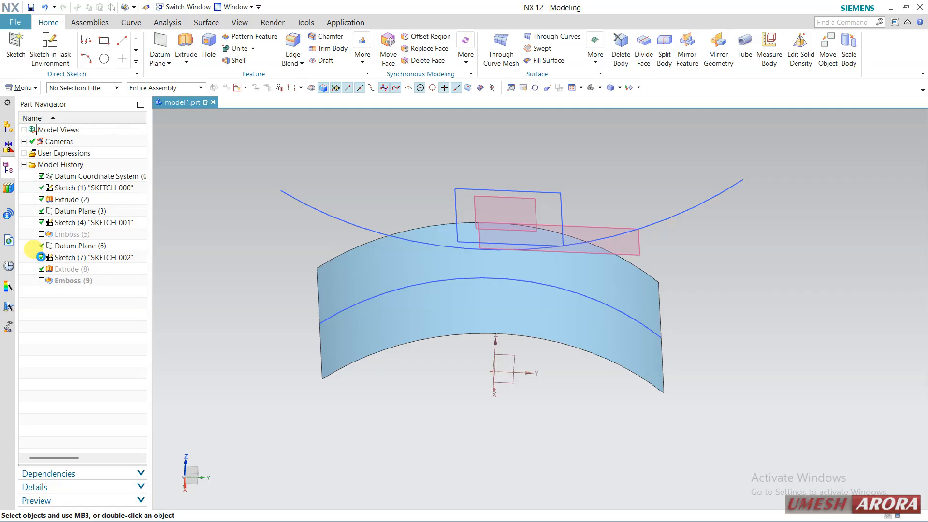
click(41, 257)
click(41, 245)
click(42, 222)
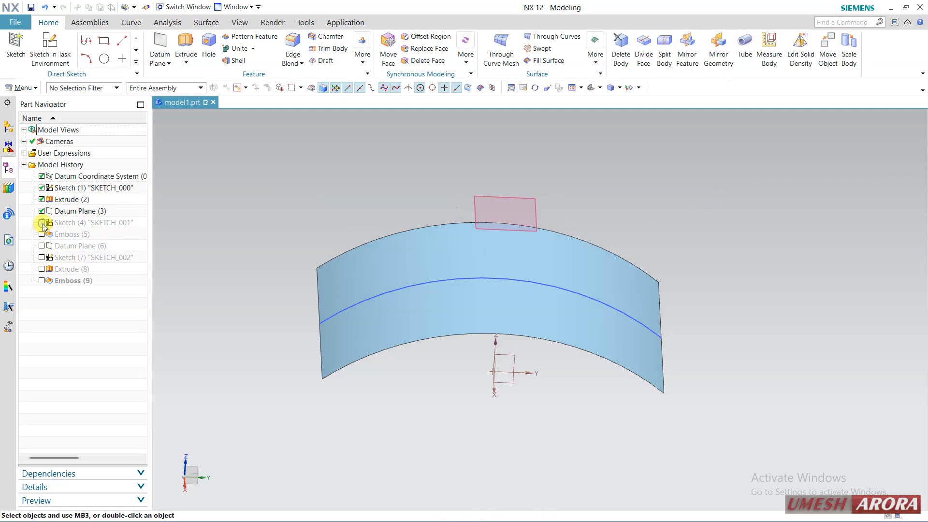
middle_drag(497, 233, 474, 201)
click(41, 211)
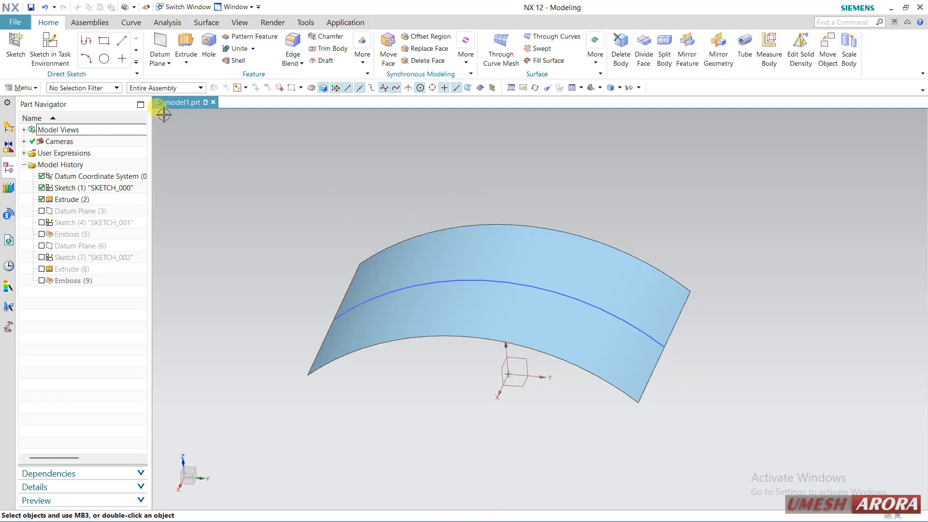
Step: Start an Offset Emboss with the Curve center type on the curved sheet, using its middle arc as the path to follow
mouse_move(27, 135)
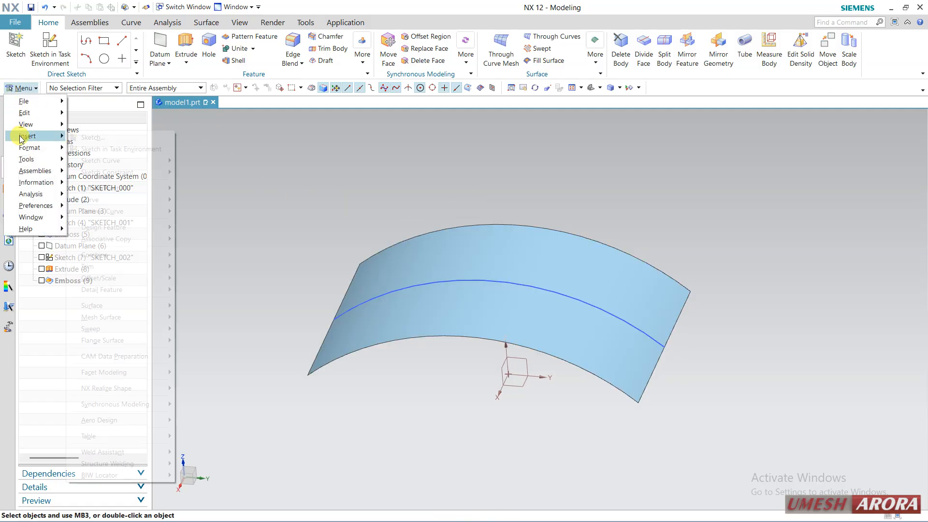
mouse_move(151, 266)
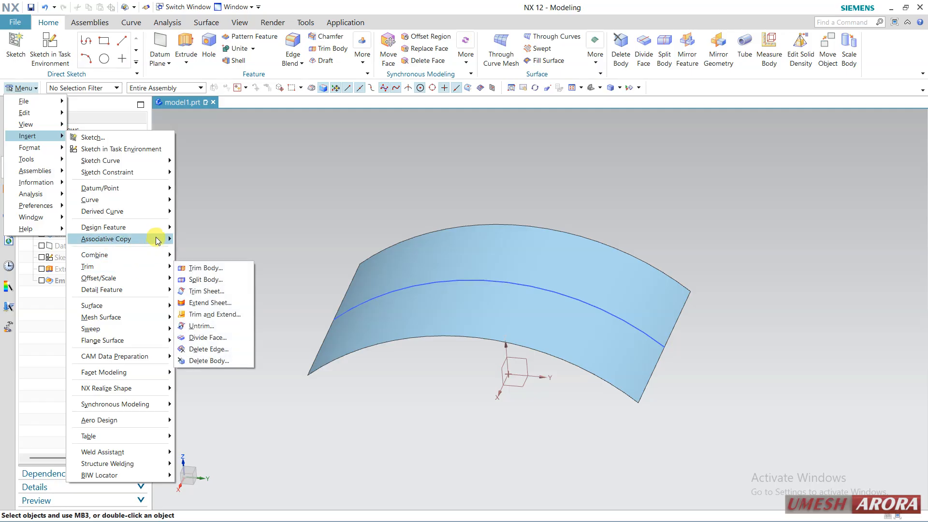
mouse_move(156, 229)
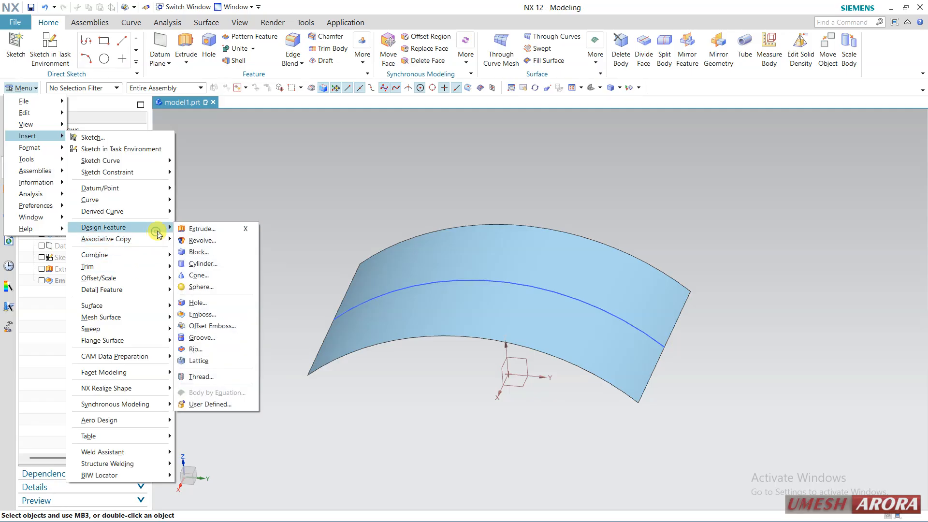
click(214, 325)
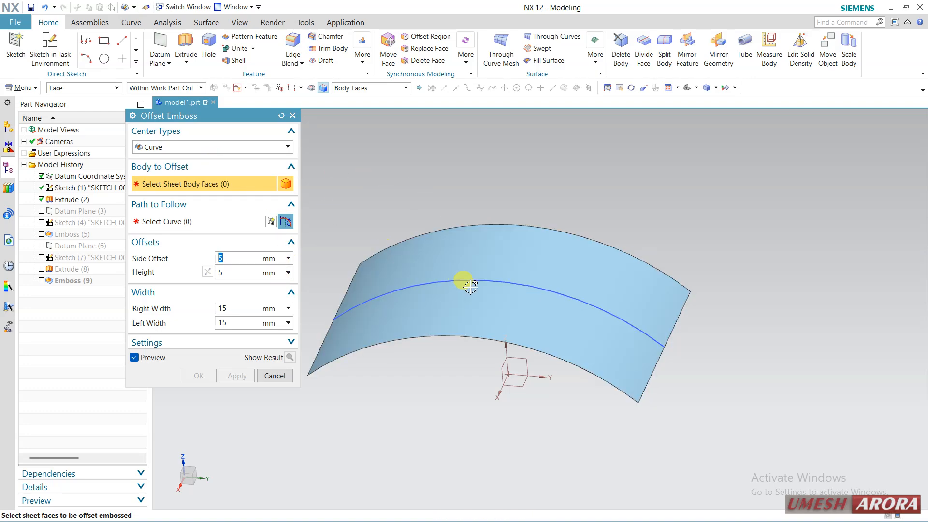
click(497, 281)
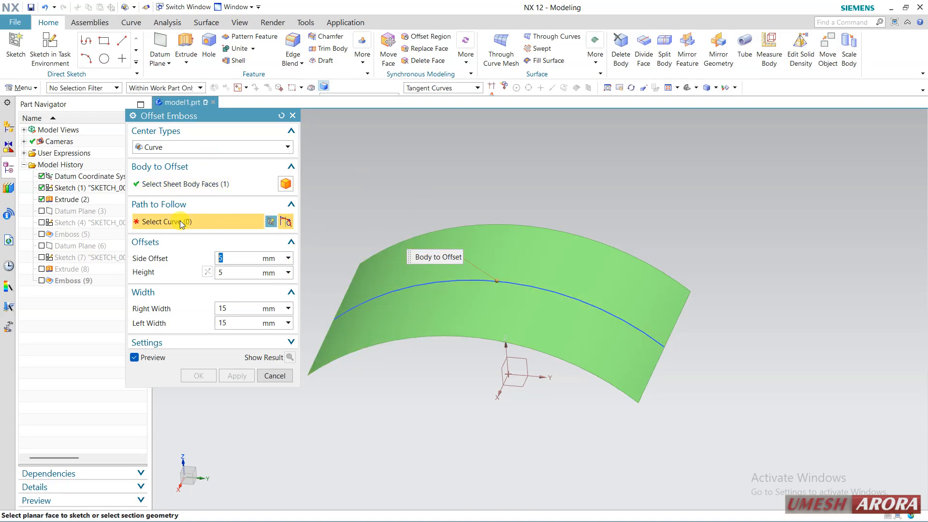
click(524, 286)
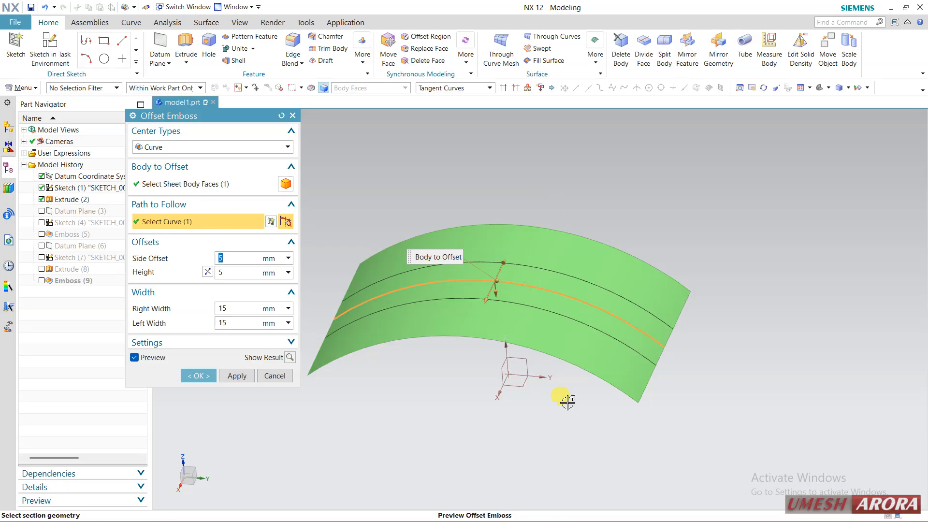
Step: Reverse the height direction, set the height to 10 mm, and create the offset emboss with 5 mm side offset and 15 mm widths
mouse_move(557, 425)
middle_down()
mouse_move(552, 332)
mouse_move(548, 451)
mouse_move(541, 435)
middle_up()
click(206, 272)
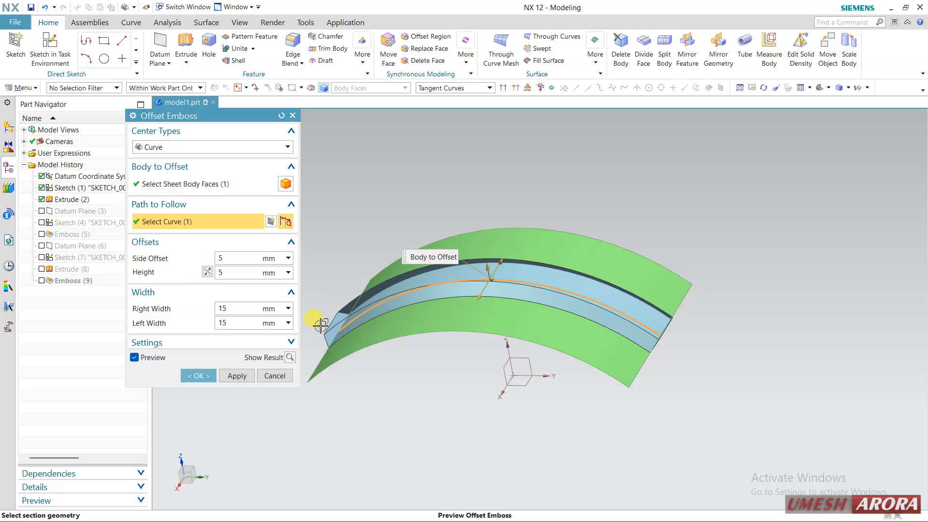
middle_drag(346, 382, 346, 356)
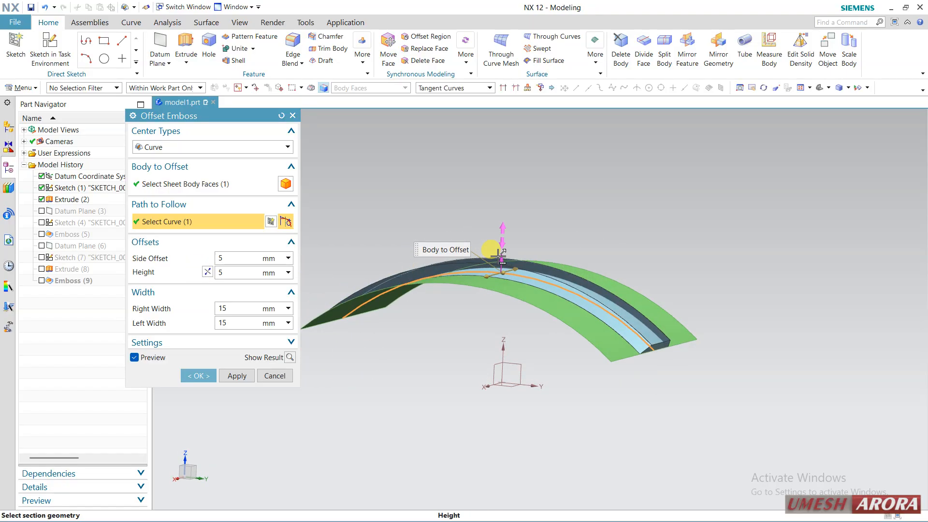
drag(500, 256, 498, 248)
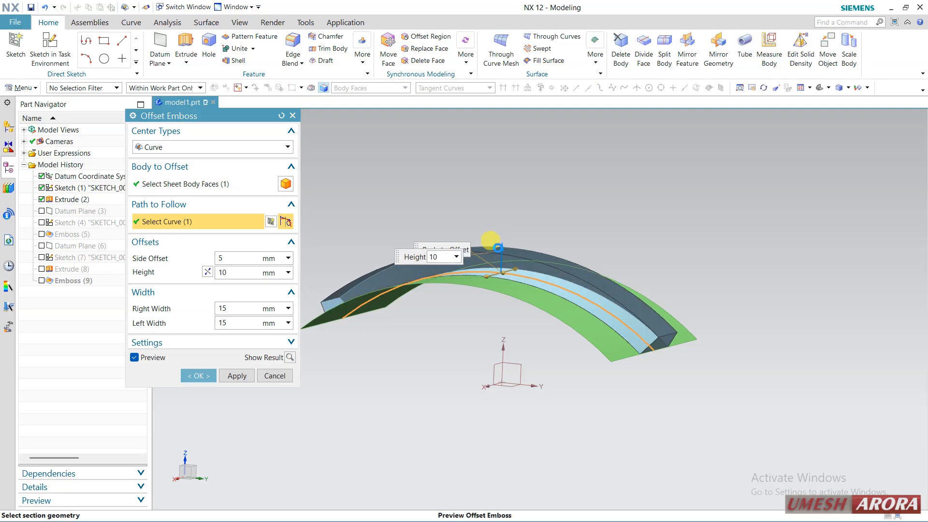
click(199, 376)
middle_drag(234, 369, 419, 378)
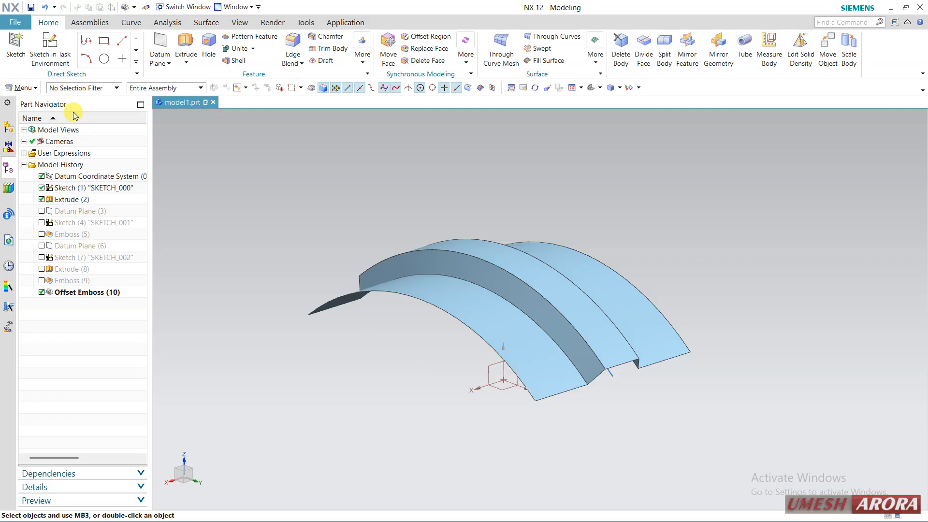
Step: Edit the curve-based offset emboss to a height of 11 mm, right width 17 mm and left width 14 mm
click(41, 292)
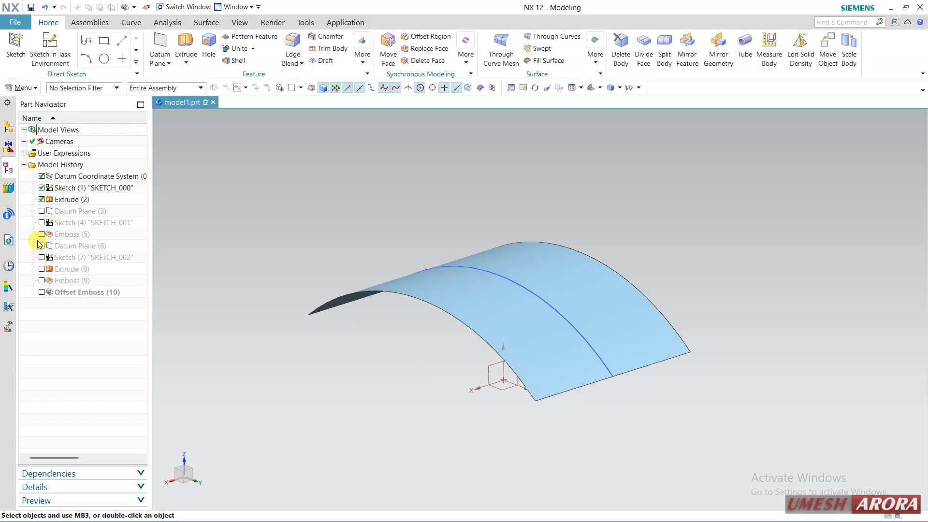
click(41, 292)
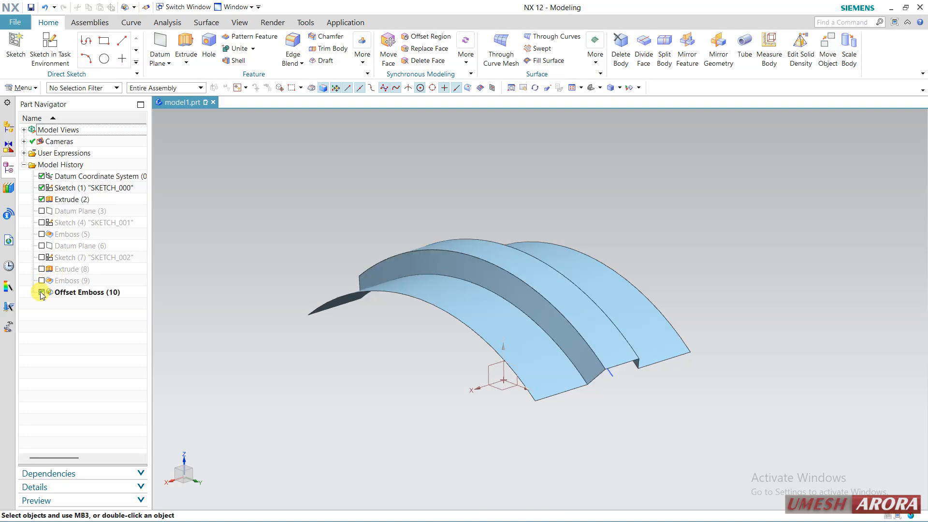
double_click(86, 292)
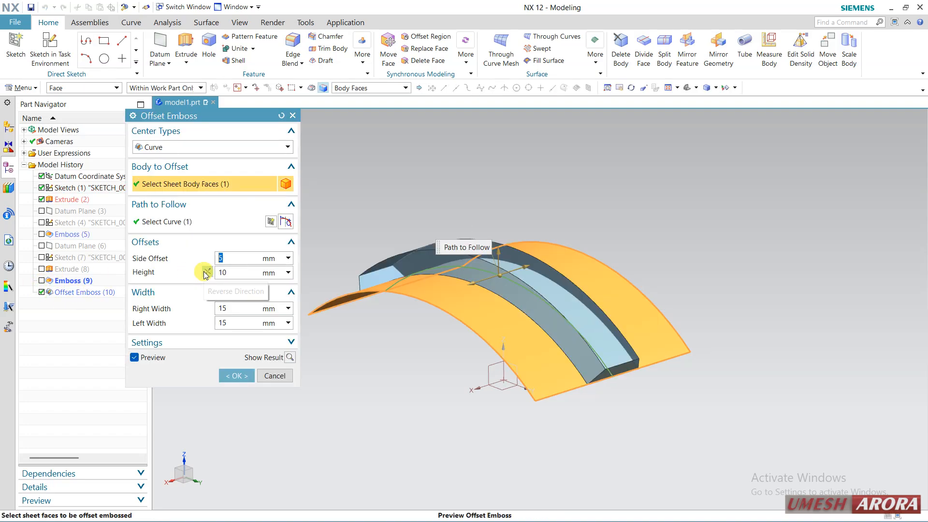
click(206, 275)
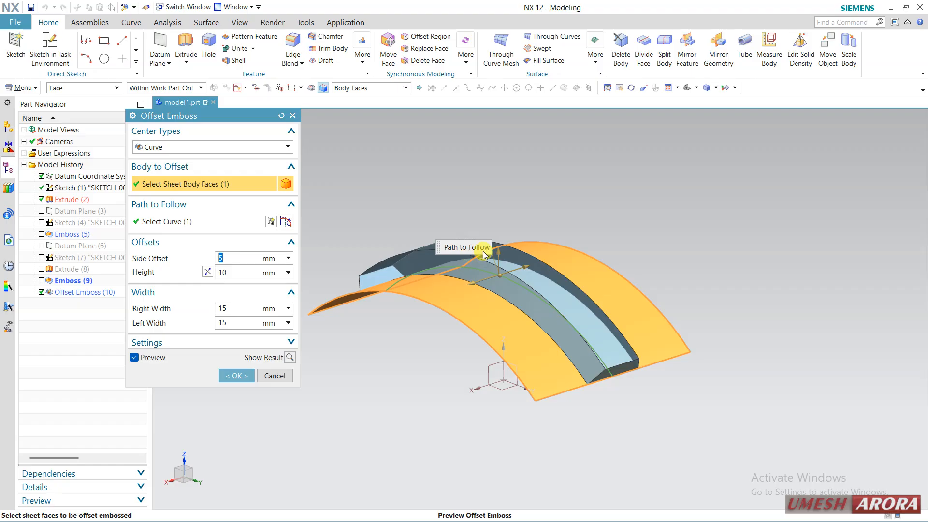
drag(498, 249, 467, 289)
click(251, 304)
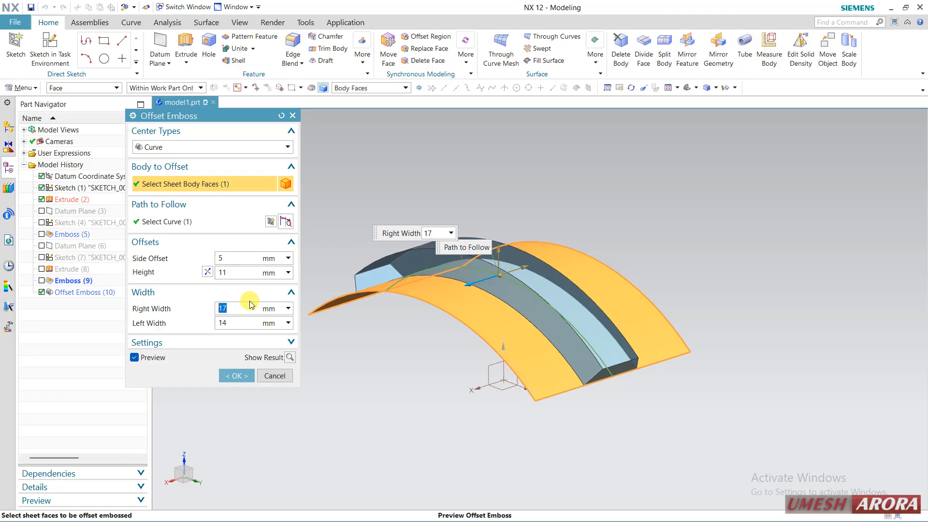
click(242, 372)
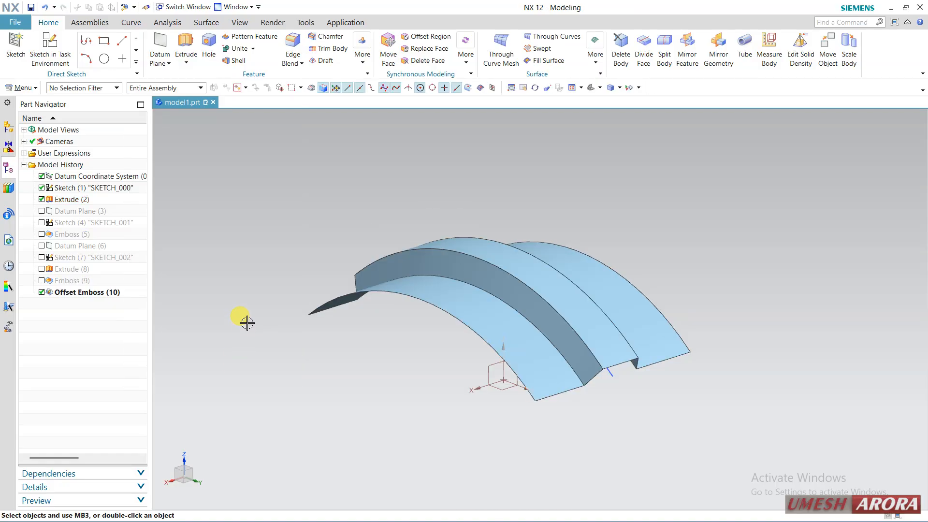
Step: Suppress the curve-based offset emboss and start another with the Point center type, picking the curved sheet and a point near its middle arc
click(42, 292)
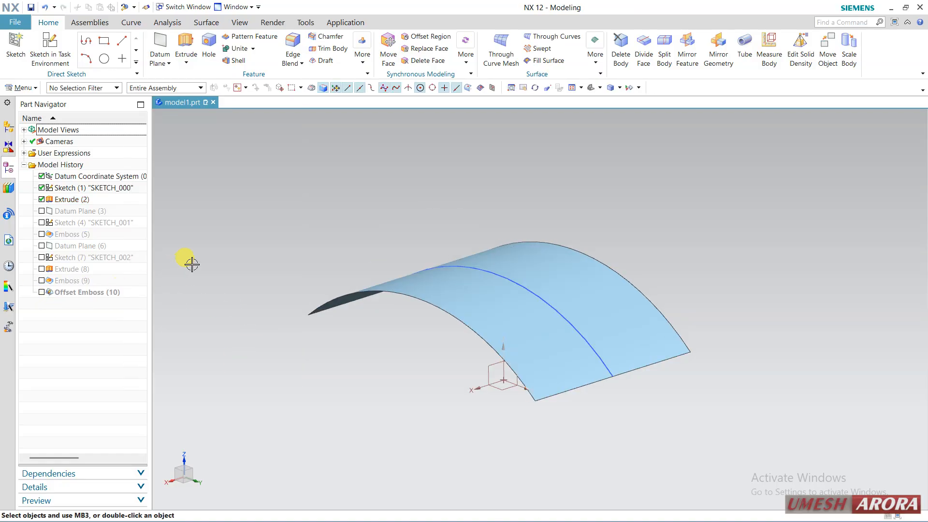
click(134, 7)
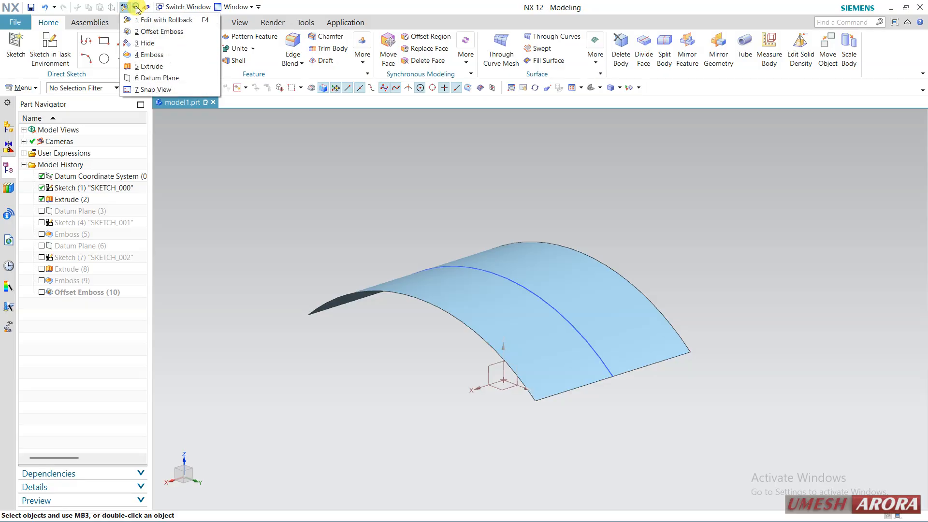
click(144, 30)
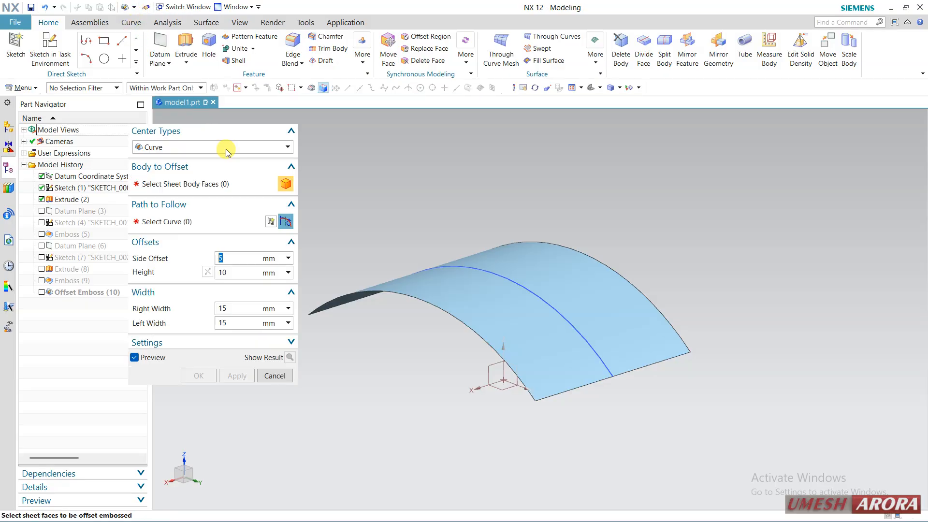
click(224, 147)
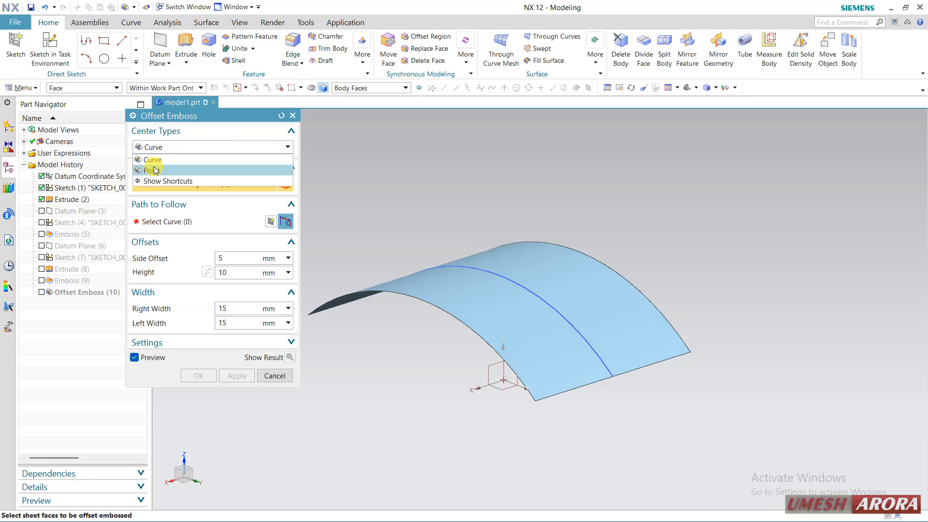
click(154, 166)
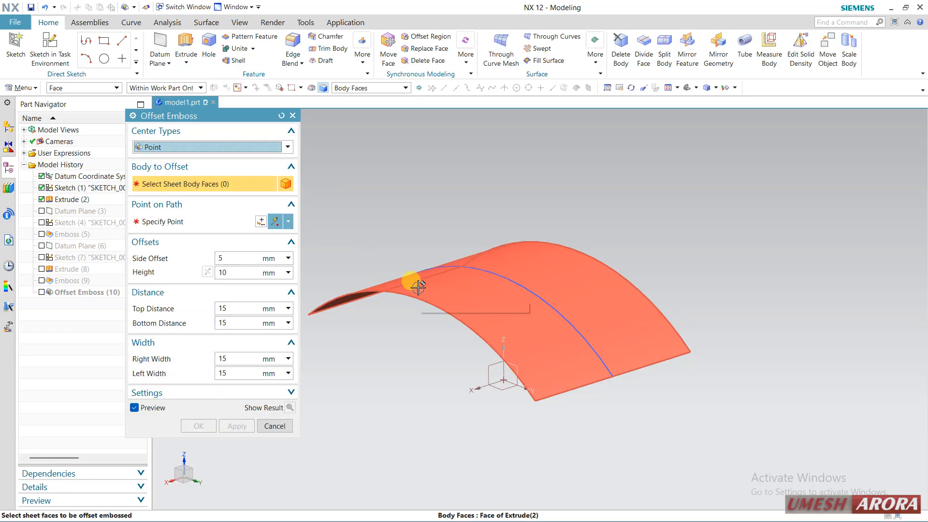
click(403, 273)
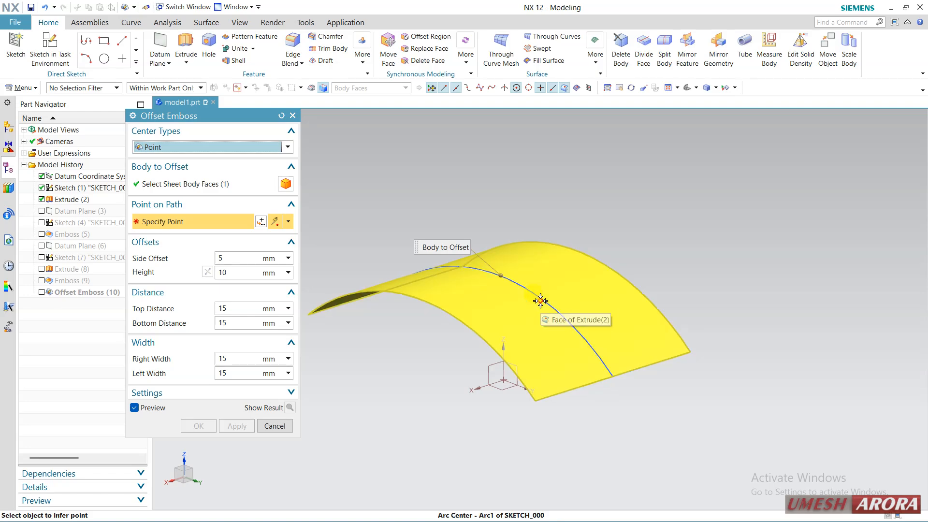
click(527, 305)
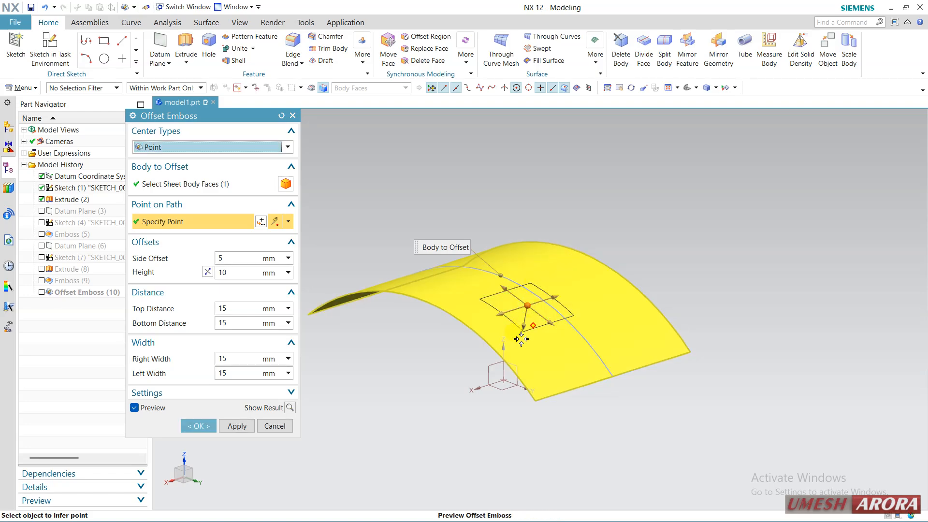
Step: Reverse the height direction and create the point-based offset emboss with height 14 mm, top distance 20 mm and left width 20 mm
middle_drag(448, 387, 449, 335)
click(208, 272)
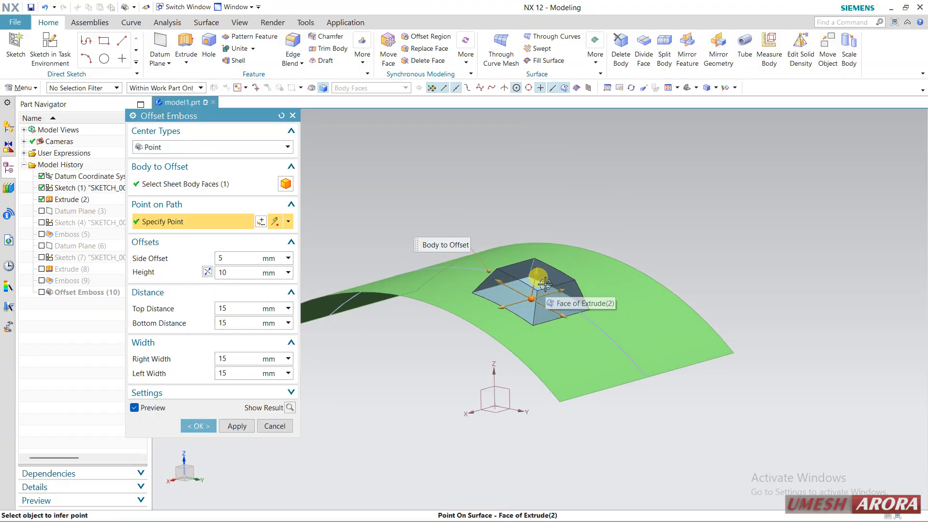
mouse_move(579, 248)
middle_down()
mouse_move(576, 261)
mouse_move(581, 254)
middle_up()
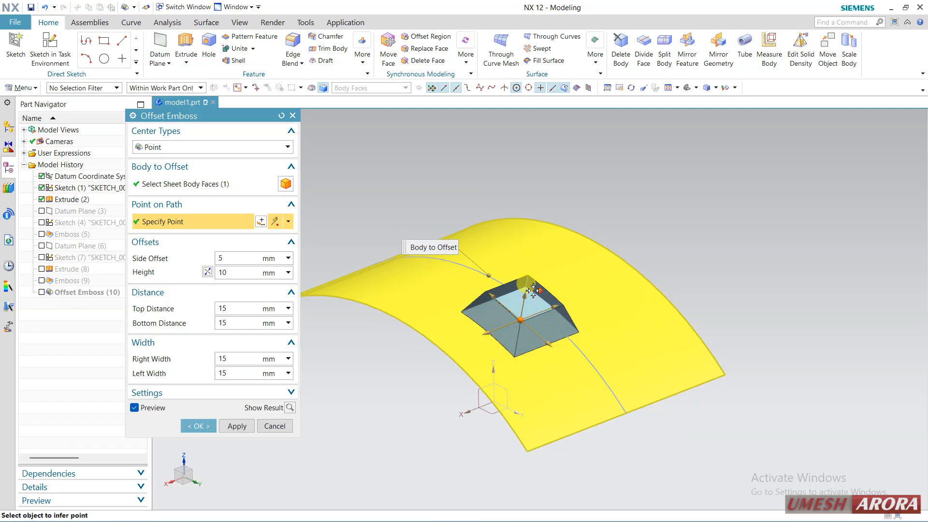
drag(526, 292, 563, 303)
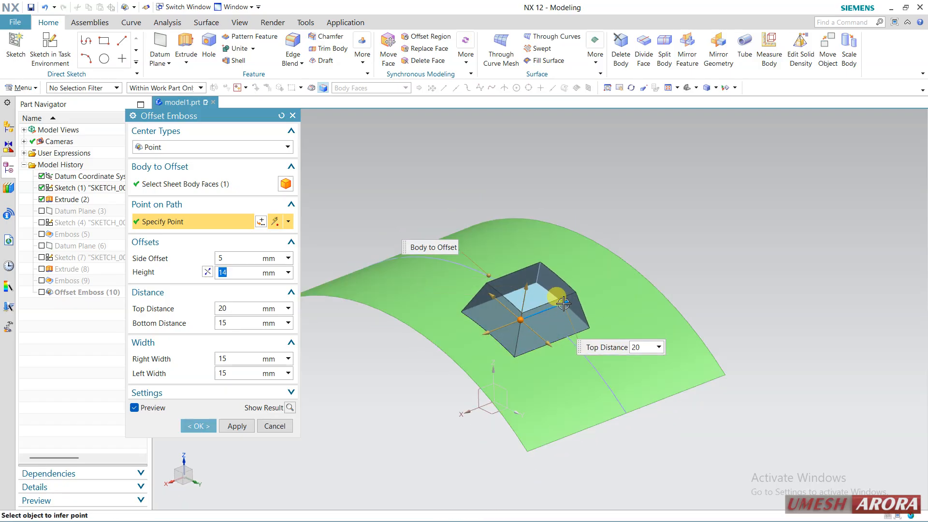
drag(547, 341, 495, 359)
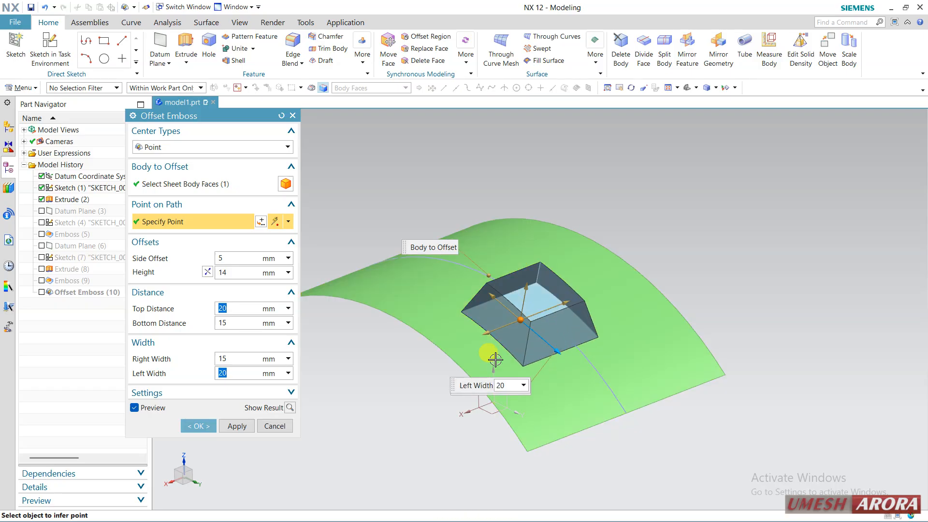
click(291, 408)
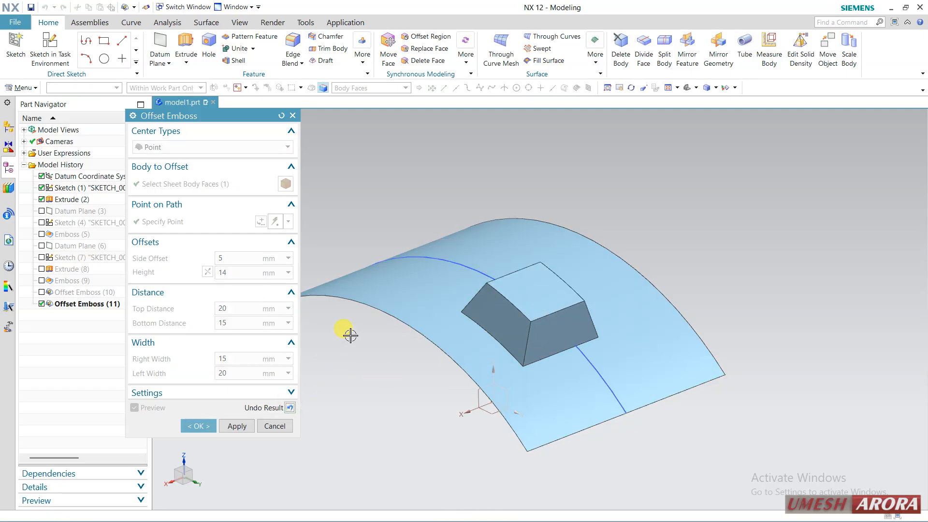
middle_drag(348, 334, 400, 341)
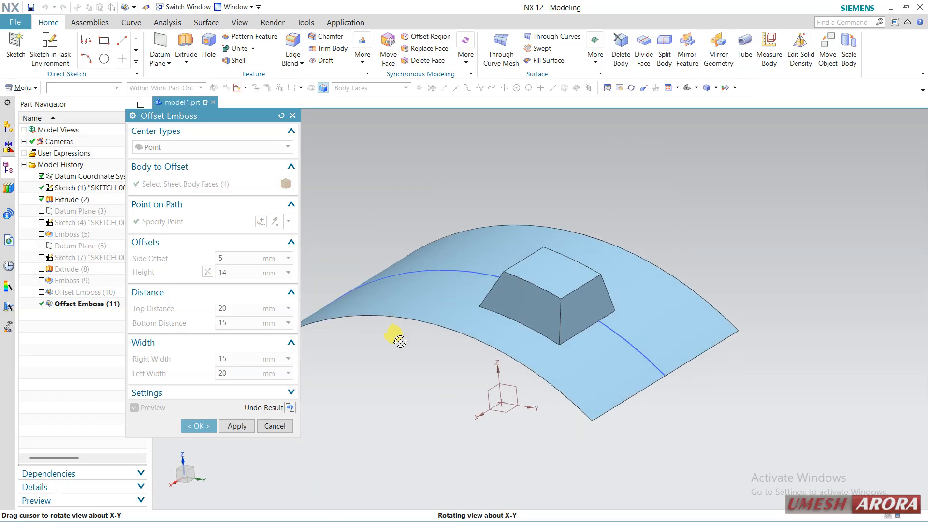
click(203, 427)
middle_drag(451, 311, 470, 325)
click(25, 88)
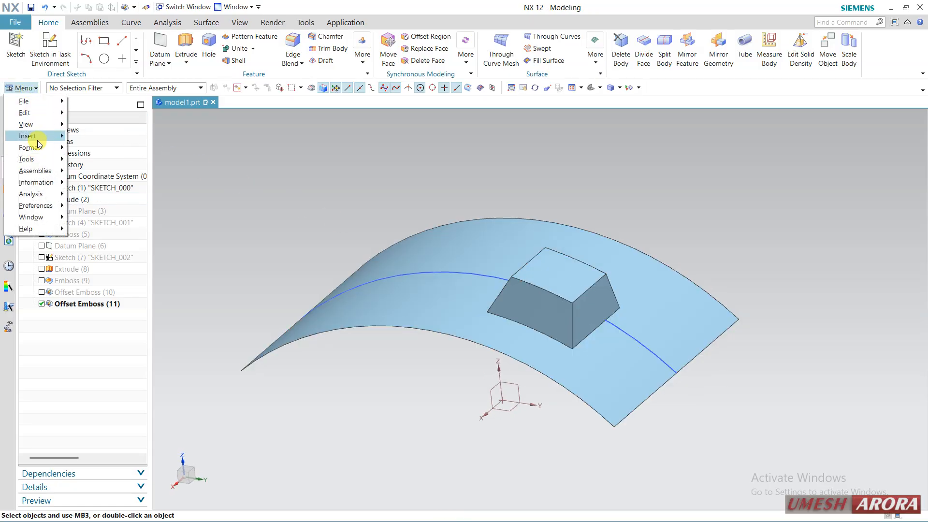
mouse_move(43, 136)
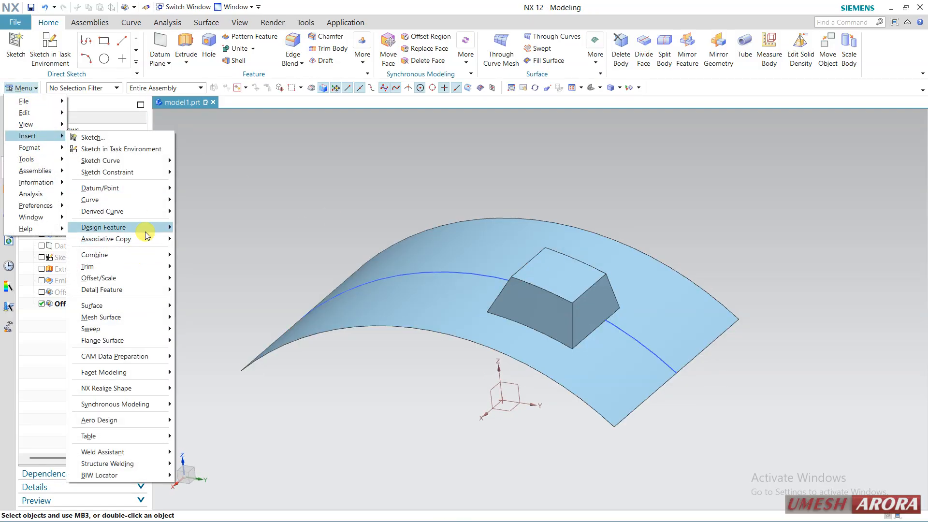
mouse_move(145, 229)
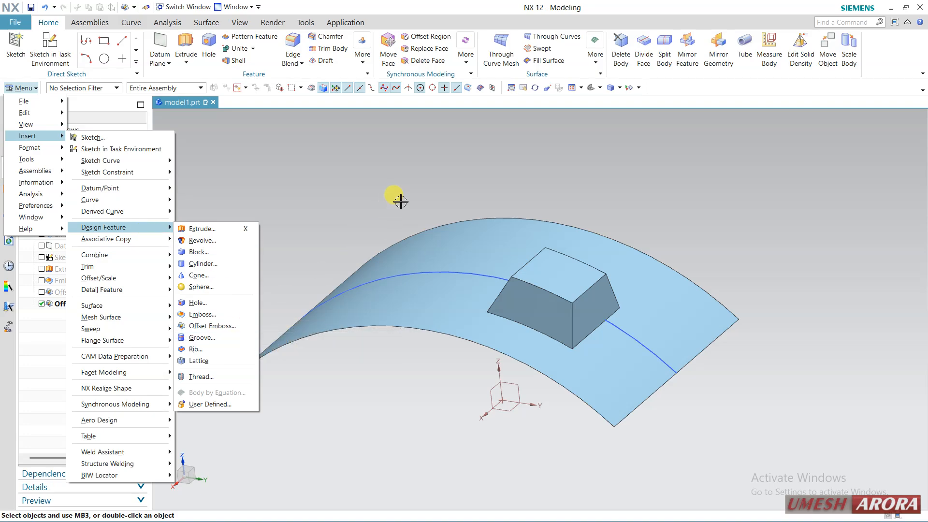
click(393, 197)
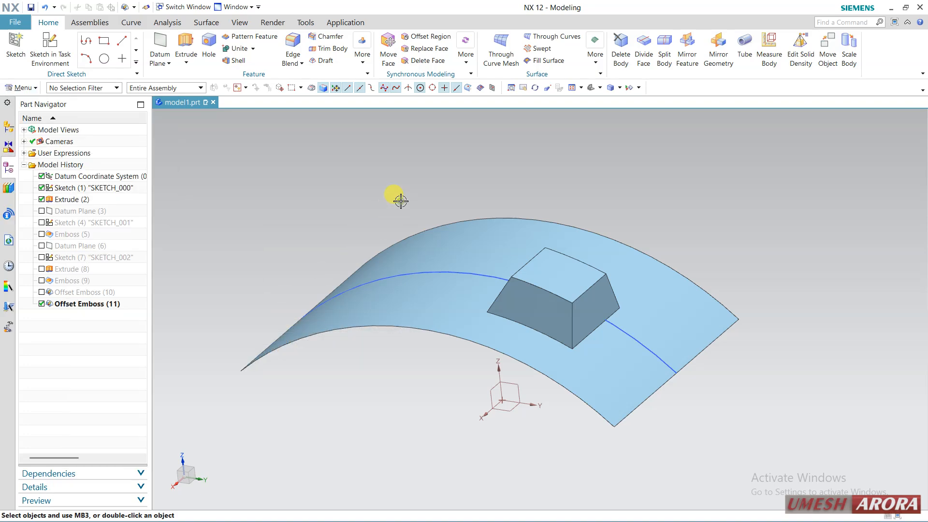
Step: Delete every feature from the first sketch through the last offset emboss, keeping only the datum coordinate system
click(79, 190)
shift+click(70, 305)
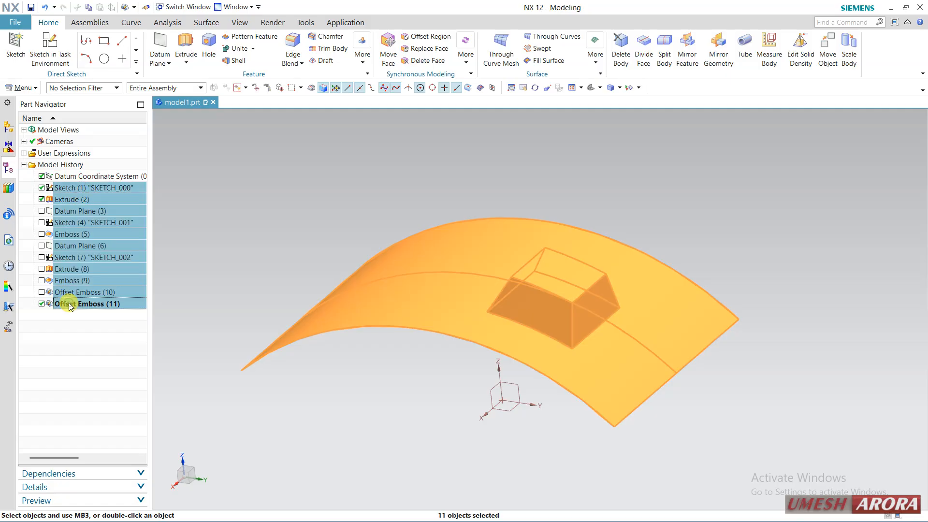
right_click(68, 304)
click(119, 291)
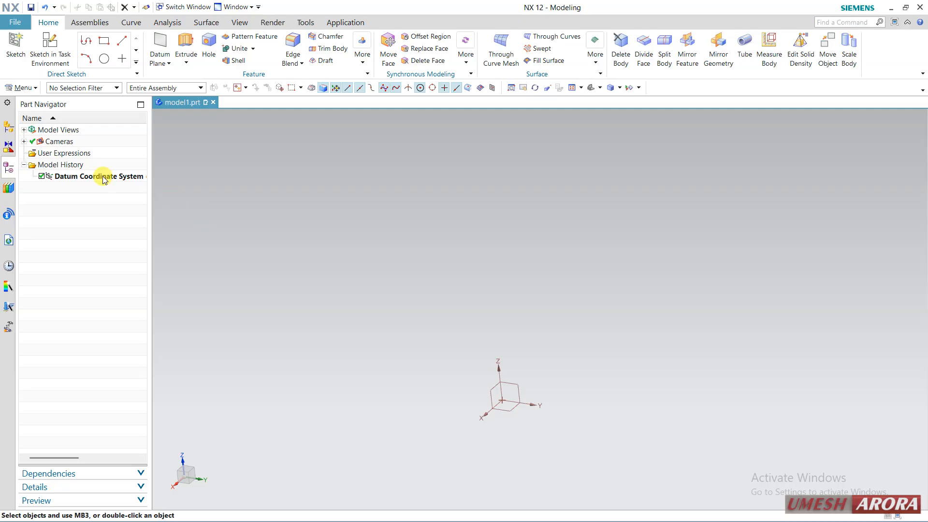
Step: Create a cylinder of 50 mm diameter and 150 mm height along Z, based at the datum origin
click(21, 87)
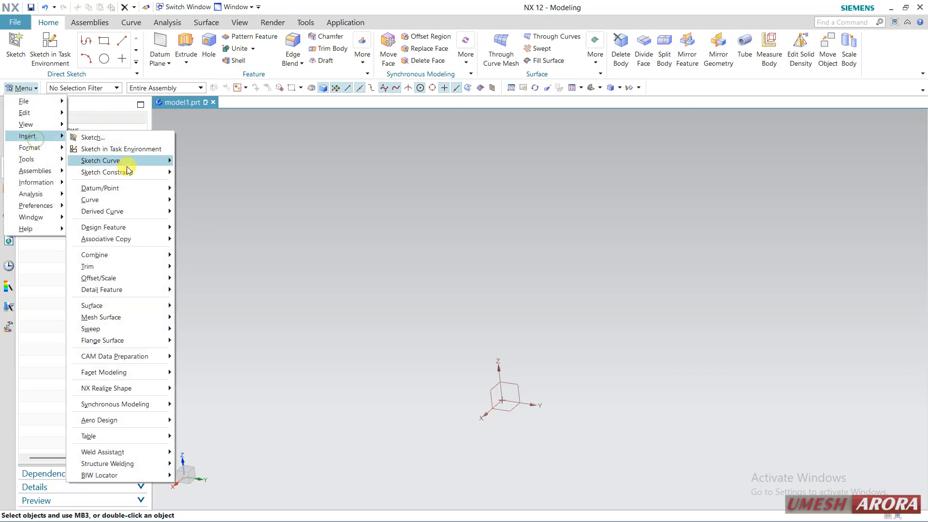
mouse_move(132, 226)
click(200, 263)
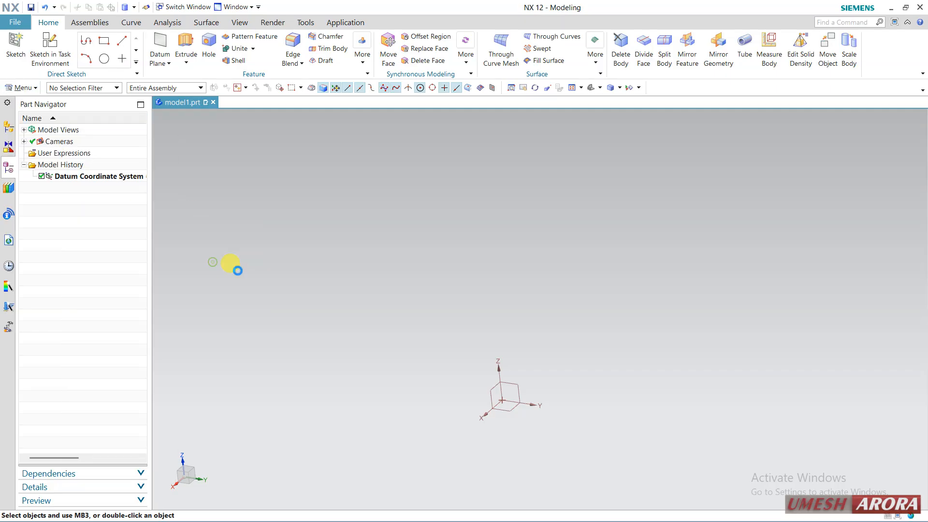
click(501, 402)
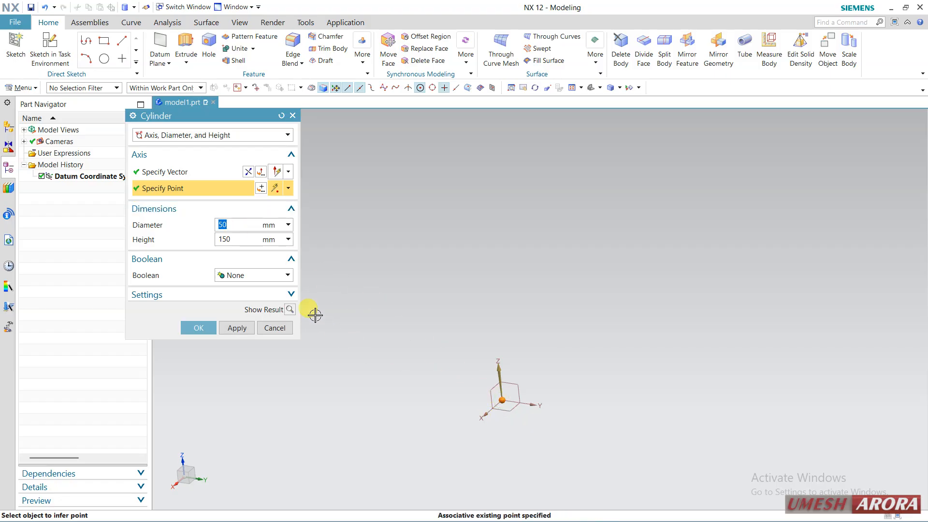
click(291, 310)
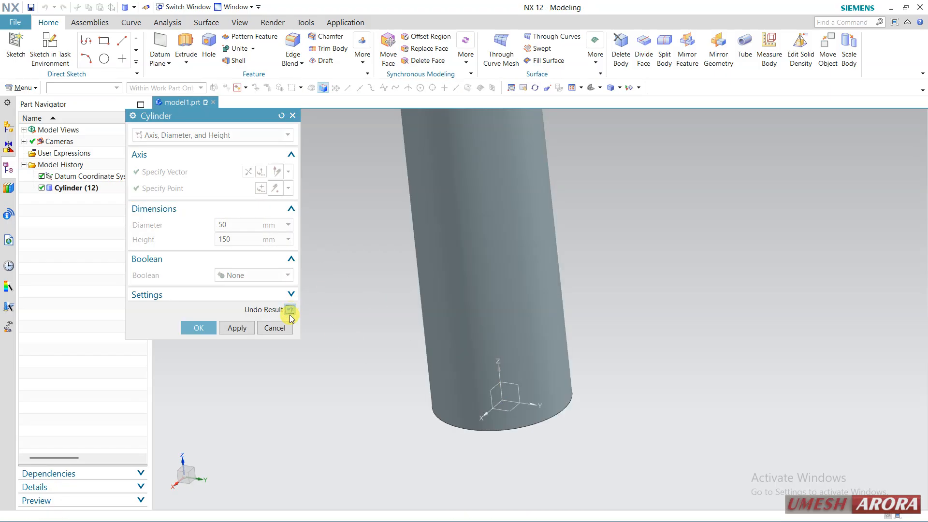
click(192, 325)
scroll(413, 371, down, 3)
middle_drag(413, 371, 414, 341)
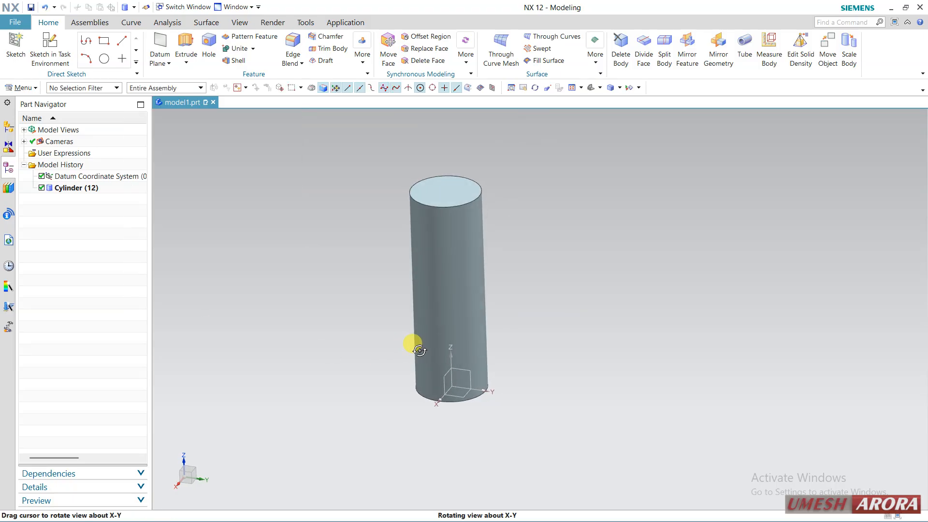
Step: Check the cylinder's diameter and height parameters without editing them
double_click(111, 191)
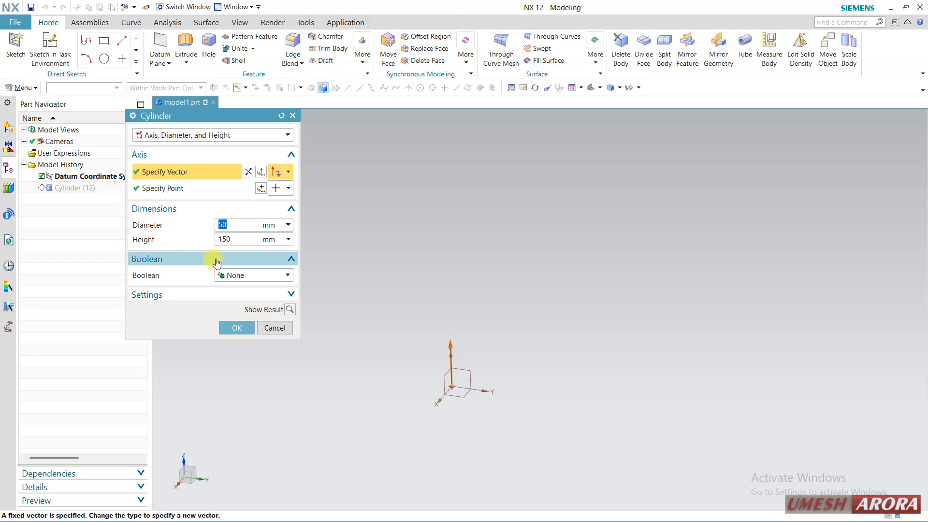
click(265, 328)
scroll(361, 252, up, 1)
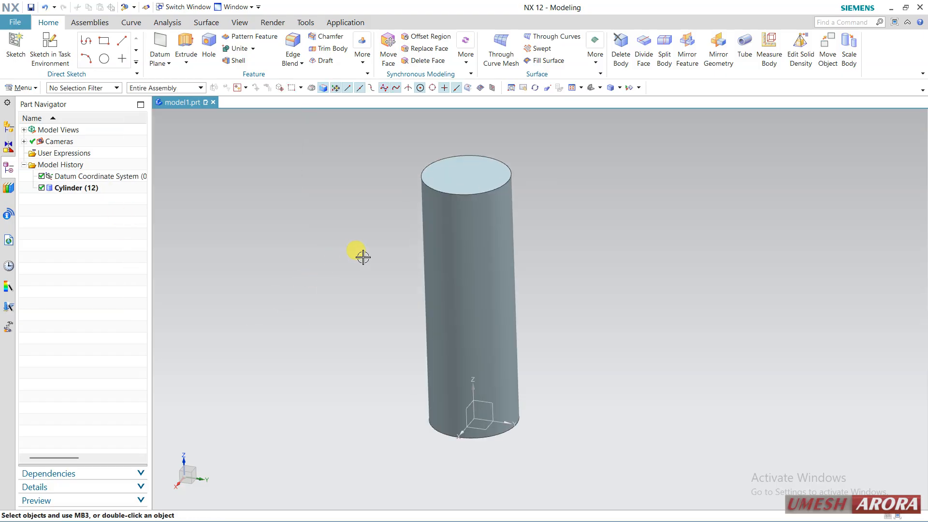
Step: Cut a rectangular groove of 37.5 mm diameter and 13 mm width into the cylinder's upper portion, accepting the initial position
click(30, 88)
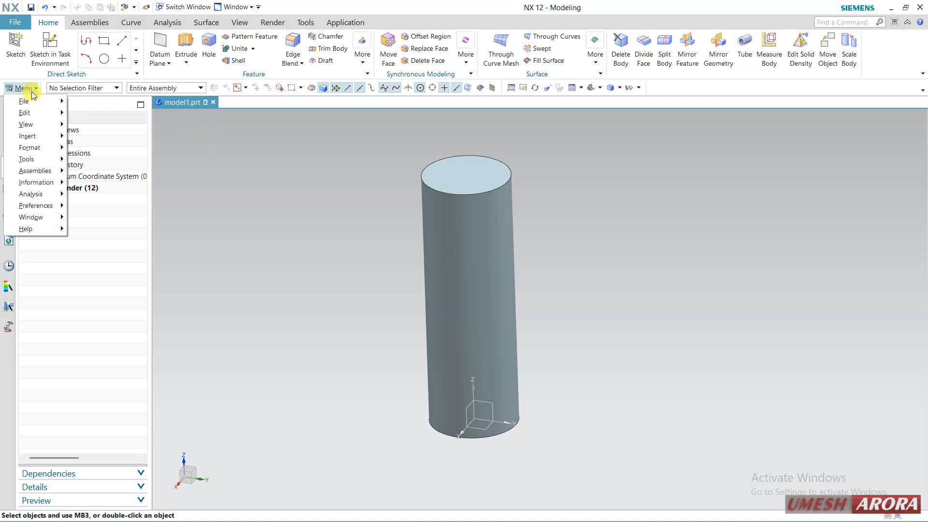
mouse_move(52, 137)
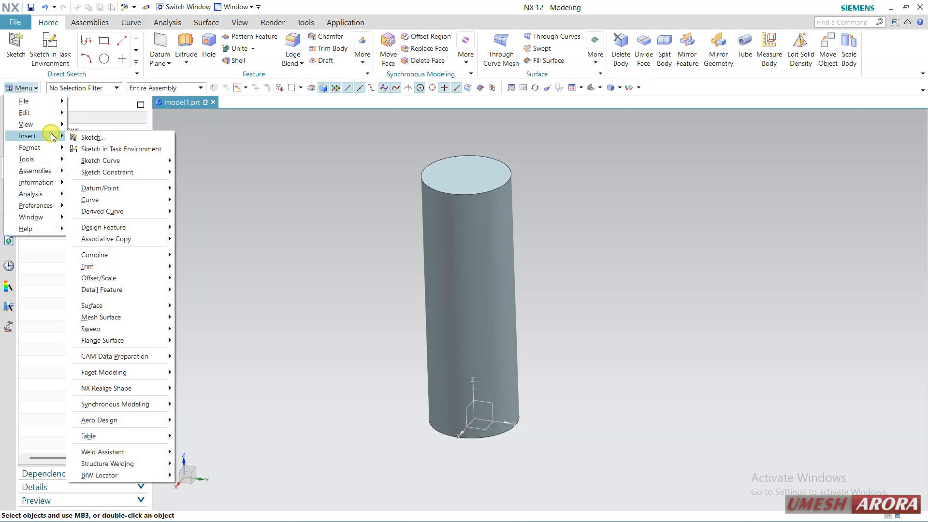
mouse_move(149, 229)
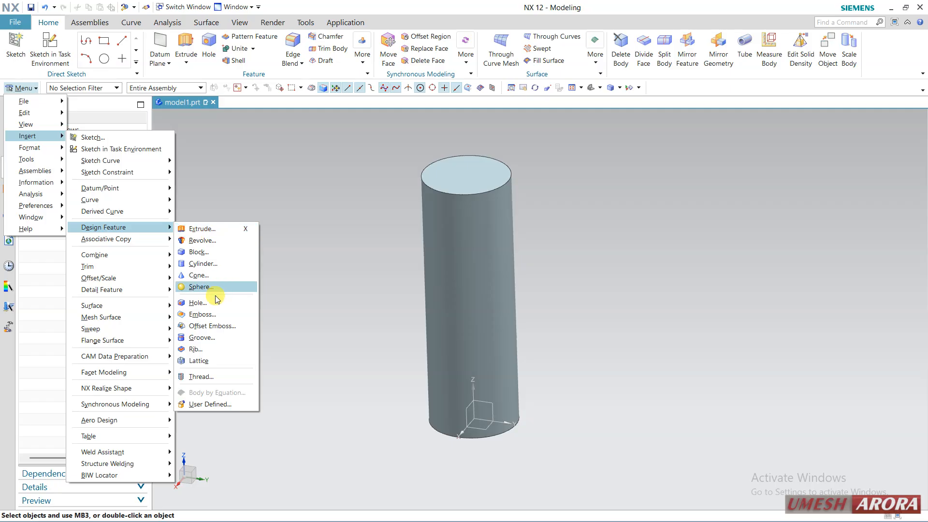
click(220, 336)
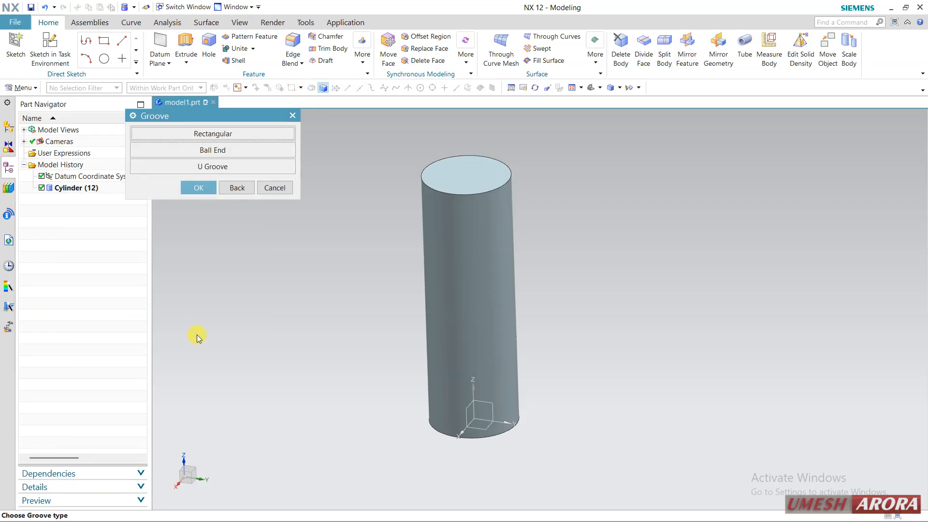
click(221, 138)
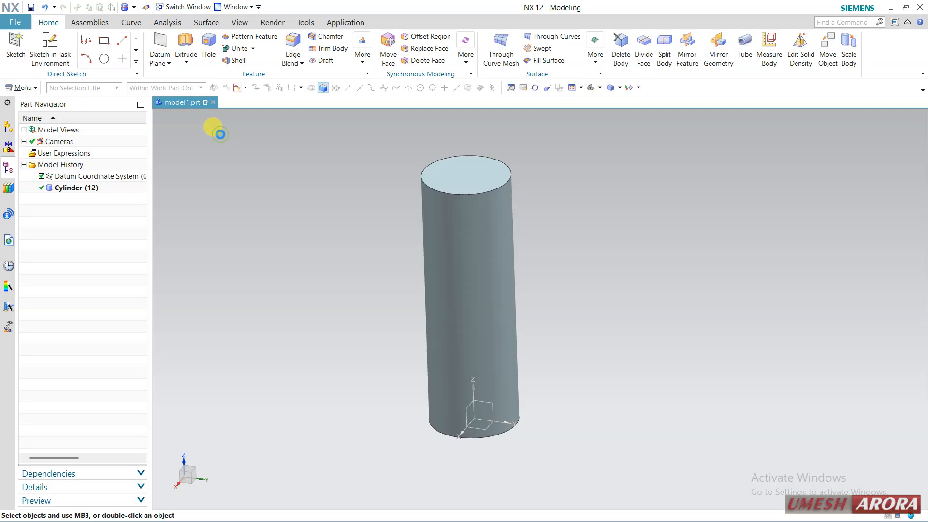
click(429, 238)
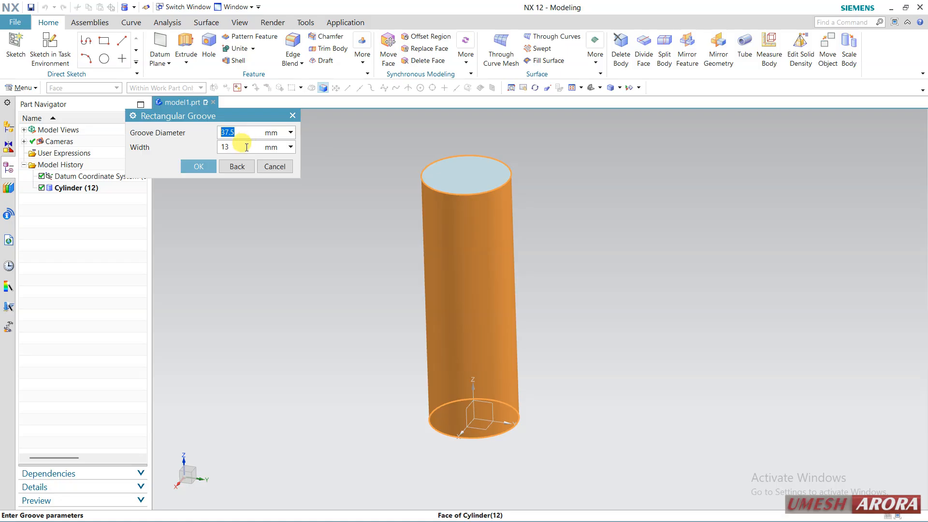
click(204, 166)
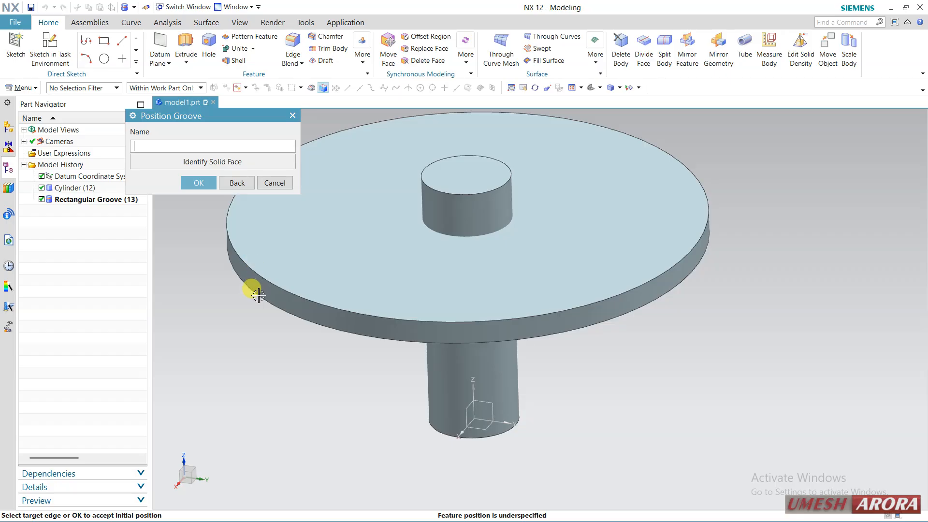
click(199, 182)
Step: Cut a ball end groove with 25 mm groove diameter and 10 mm ball diameter below the rectangular groove, accepting its initial position
middle_drag(284, 338, 332, 307)
key(F8)
scroll(508, 210, up, 2)
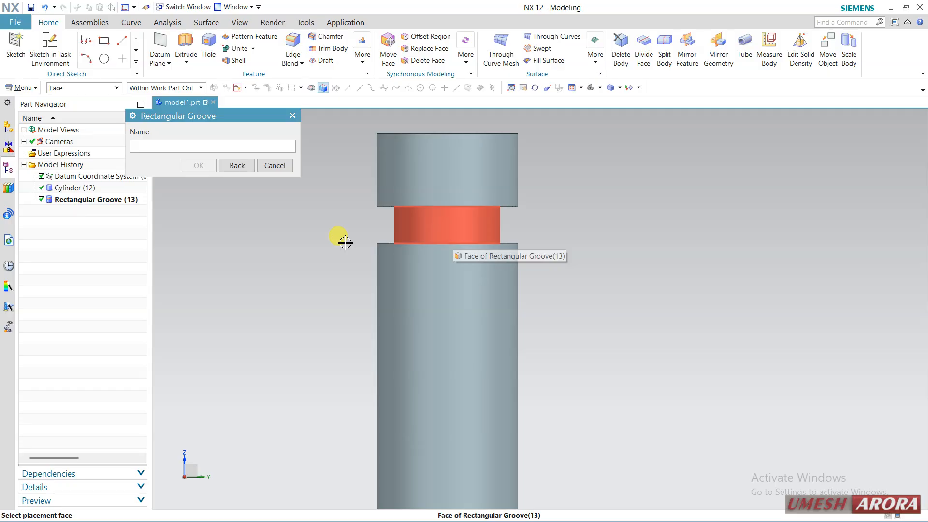
click(246, 164)
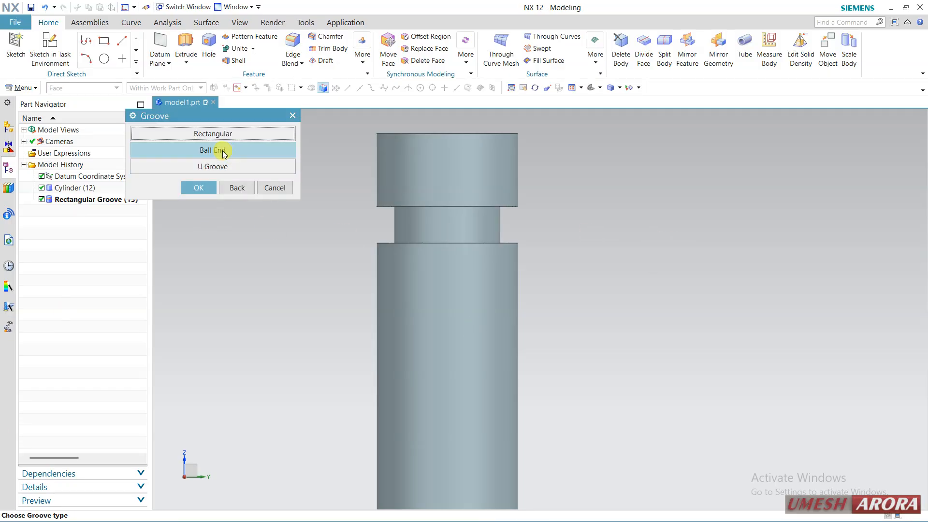
click(223, 153)
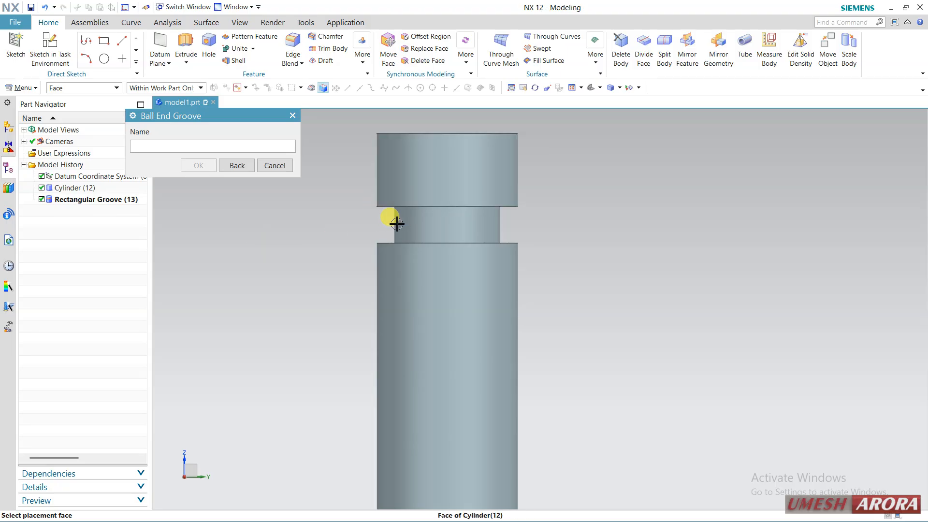
click(384, 340)
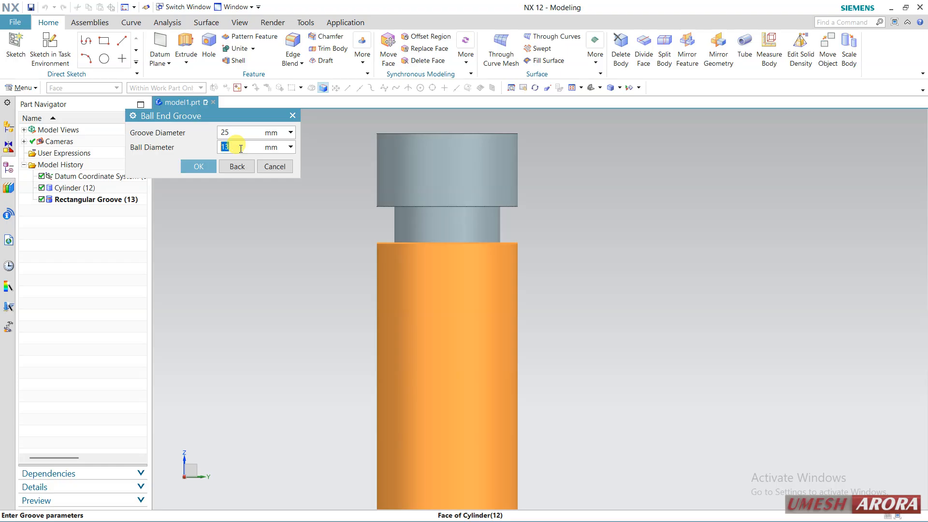
click(206, 167)
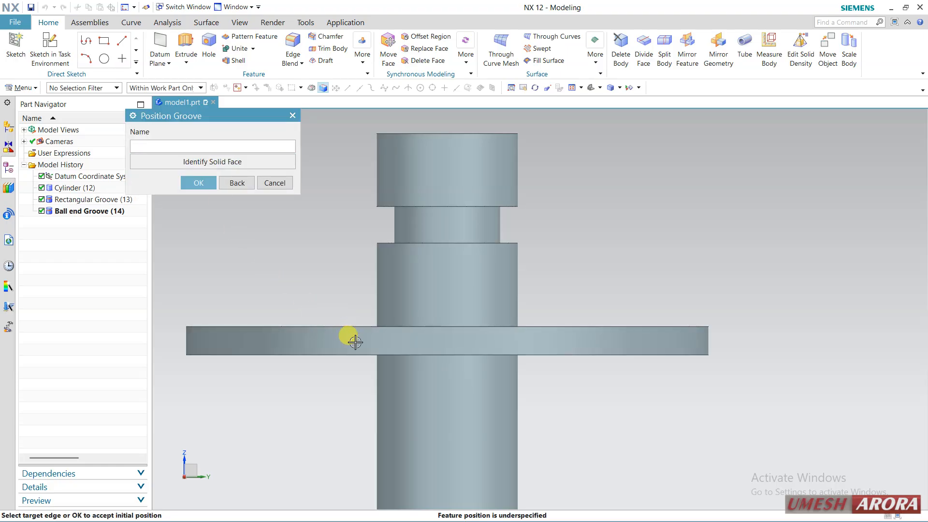
click(201, 183)
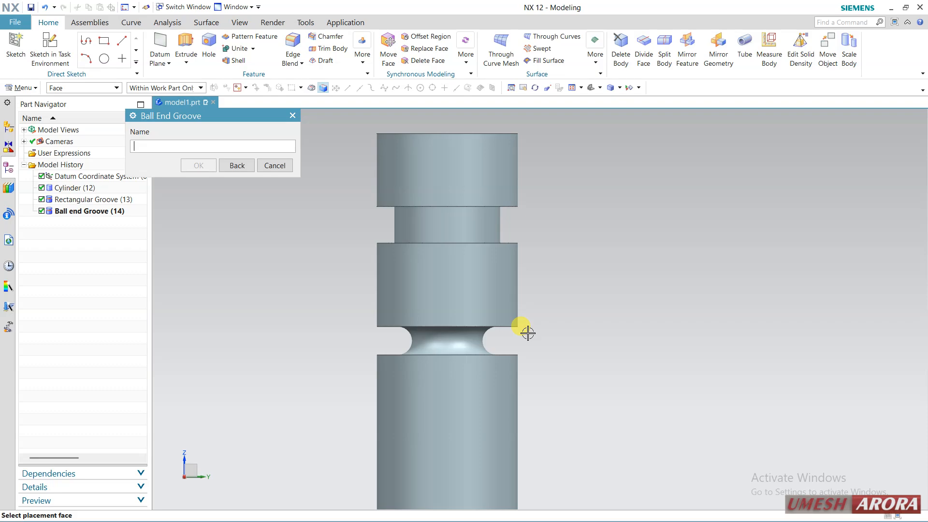
key(F8)
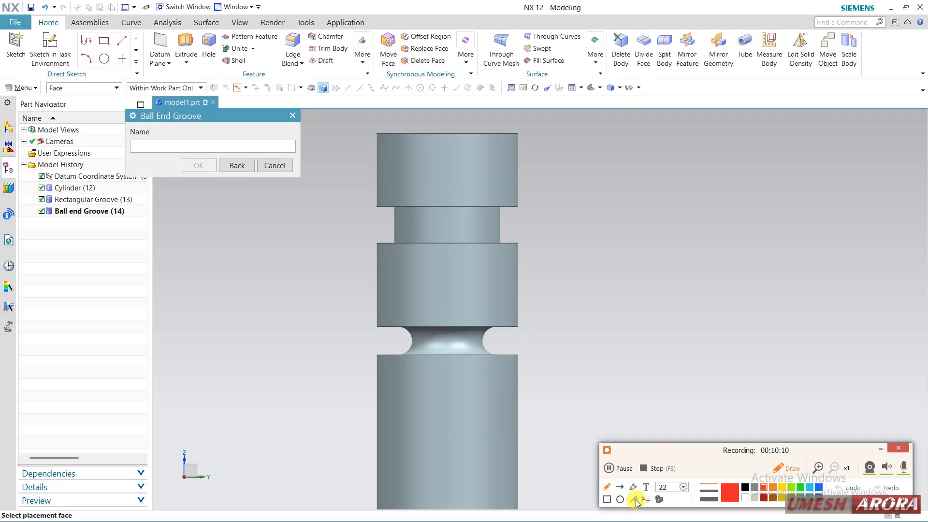
mouse_move(482, 338)
mouse_down()
mouse_move(477, 111)
mouse_move(485, 122)
mouse_up()
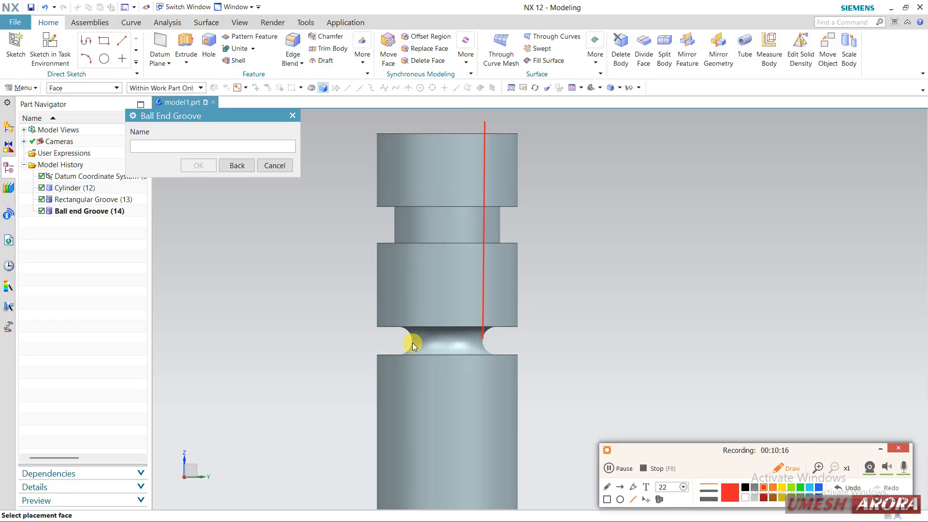
drag(478, 340, 480, 335)
drag(394, 226, 493, 226)
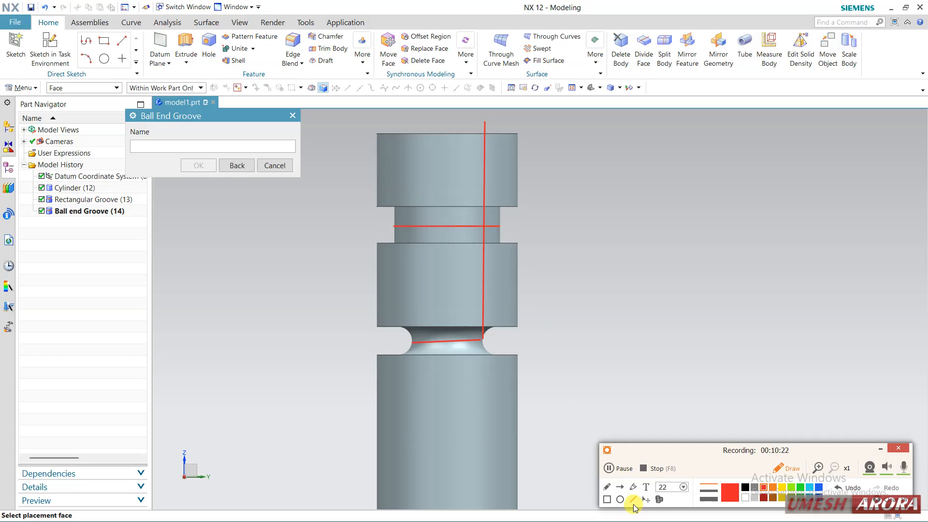
click(605, 499)
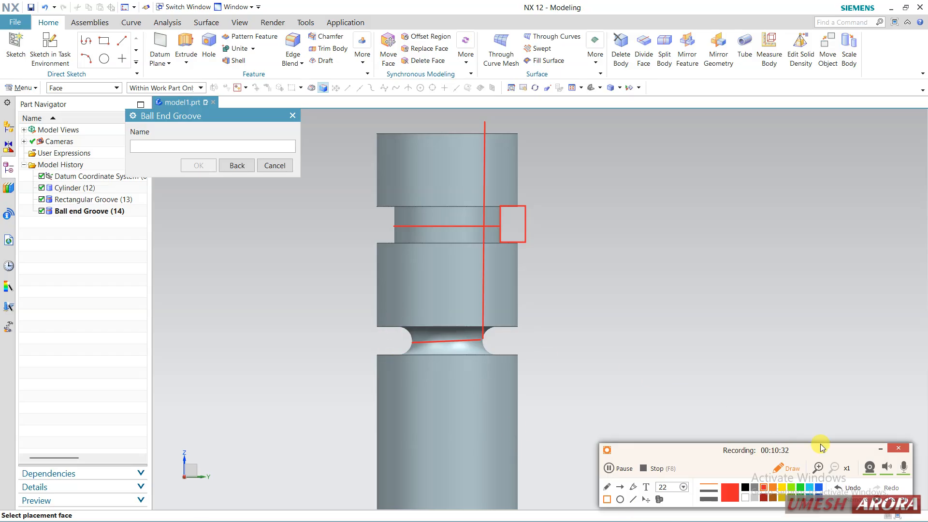
click(894, 502)
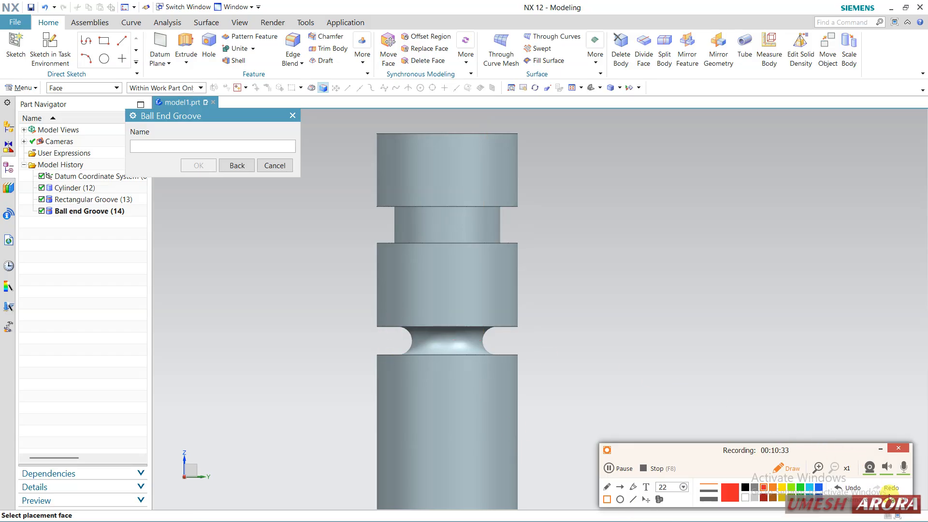
click(880, 448)
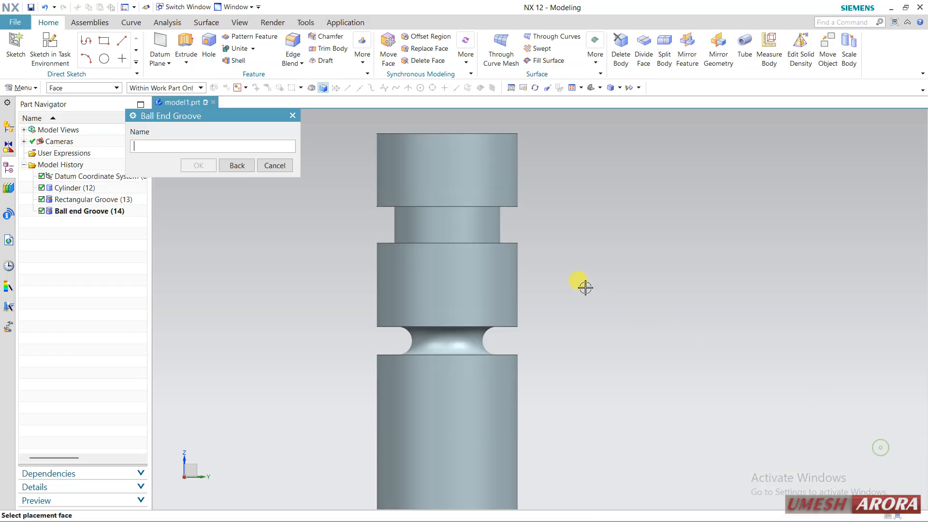
Step: Cut a U groove of 35 mm diameter, 10 mm width and 2.5 mm corner radius below the ball end groove, accepting its initial position
click(233, 166)
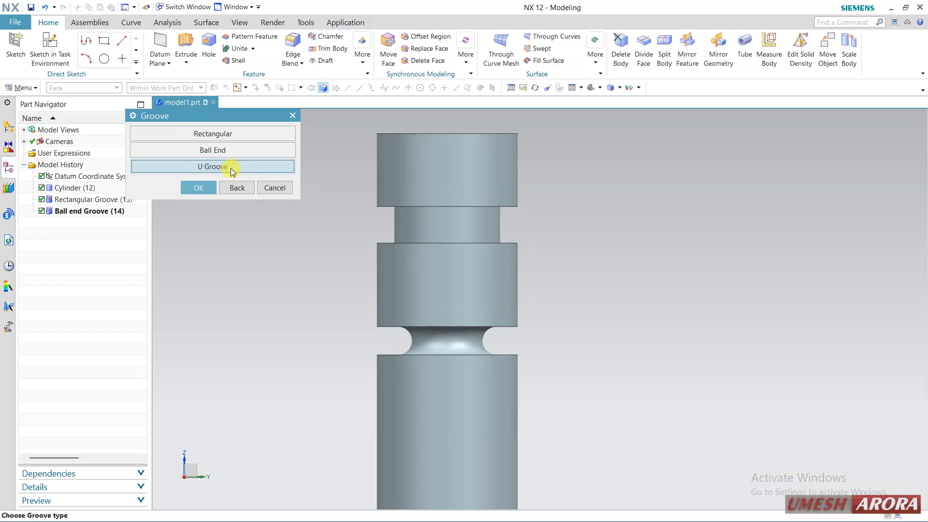
click(232, 168)
click(386, 453)
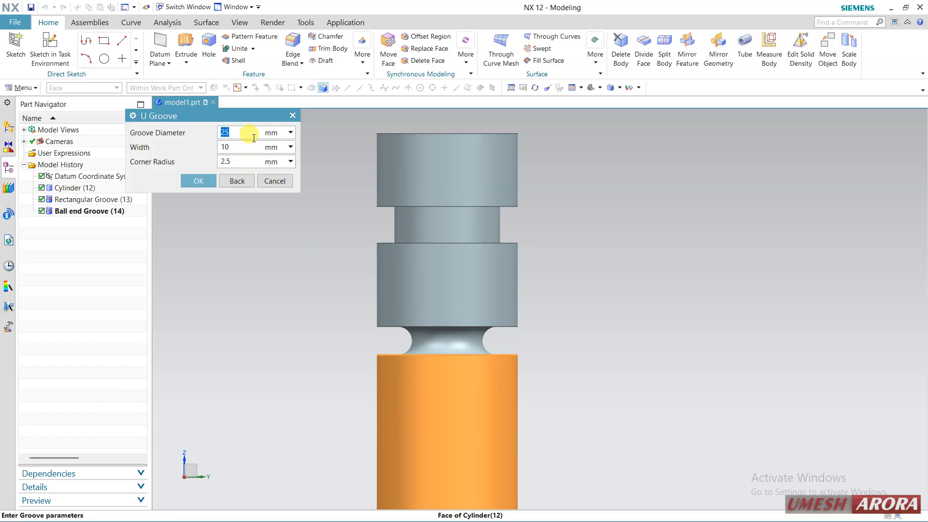
text(35)
double_click(252, 143)
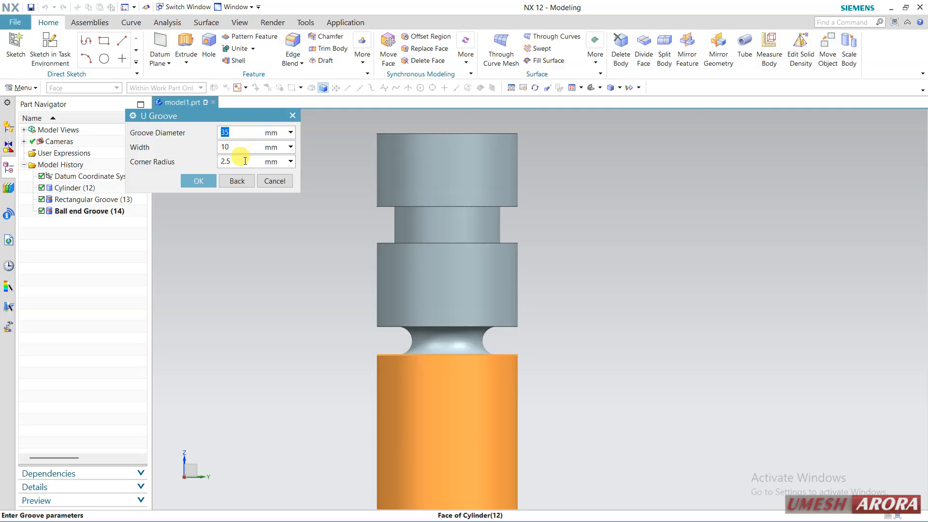
click(188, 181)
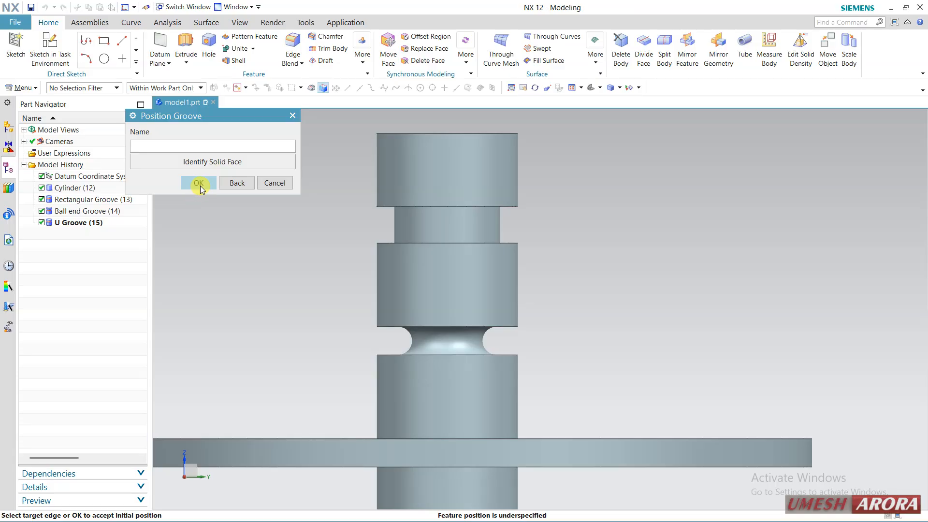
click(195, 182)
scroll(377, 459, up, 5)
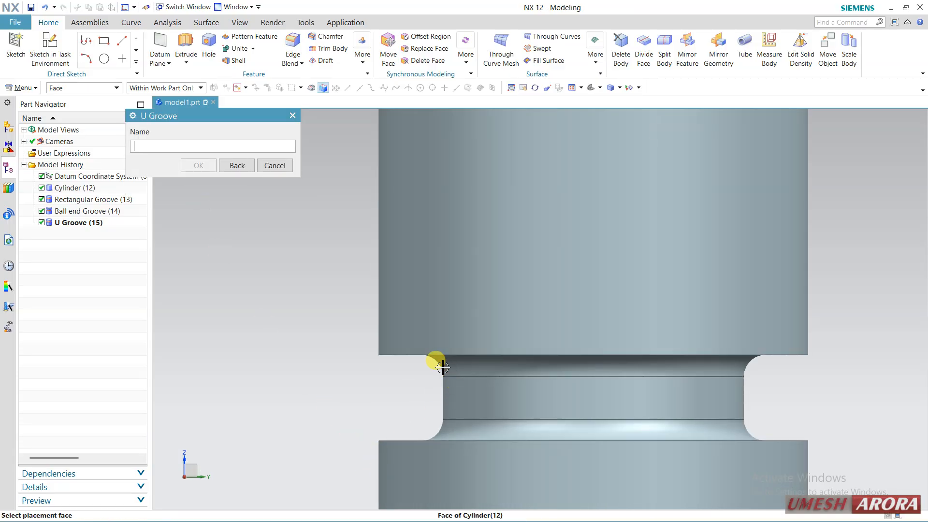
scroll(389, 392, down, 3)
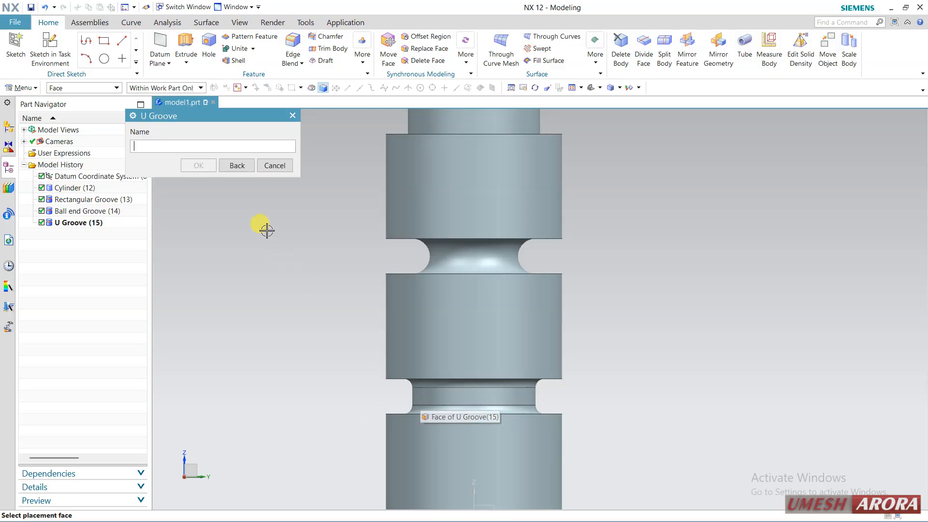
click(273, 165)
Step: Suppress the U, ball end and rectangular grooves and delete all three, keeping the plain cylinder
scroll(623, 309, down, 3)
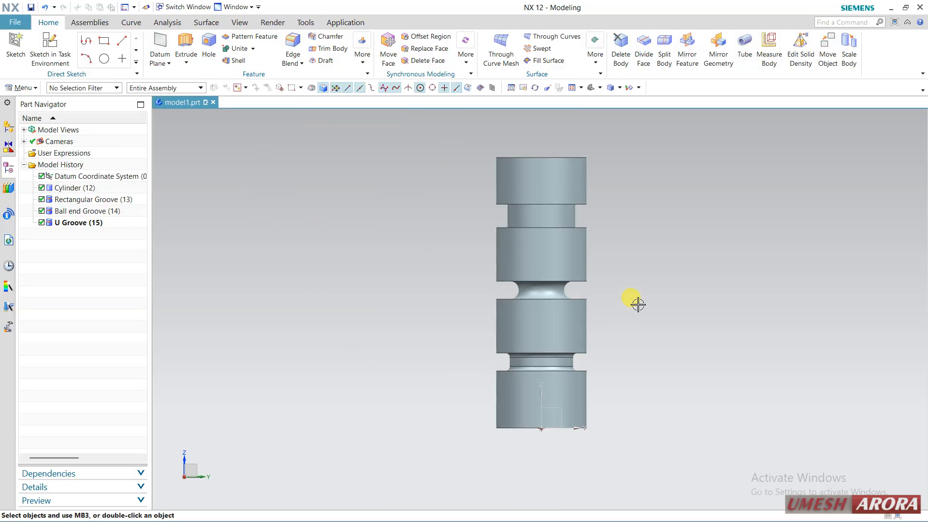
middle_drag(636, 303, 598, 323)
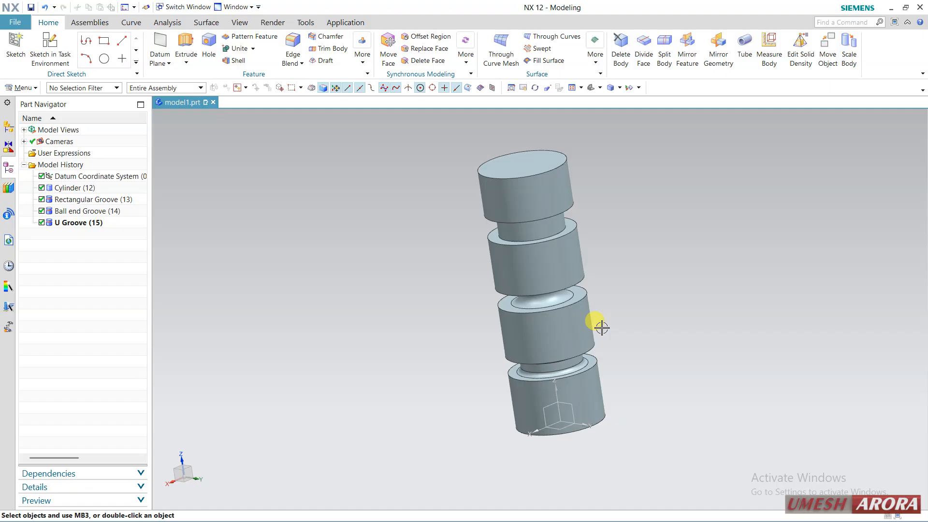
scroll(618, 287, up, 2)
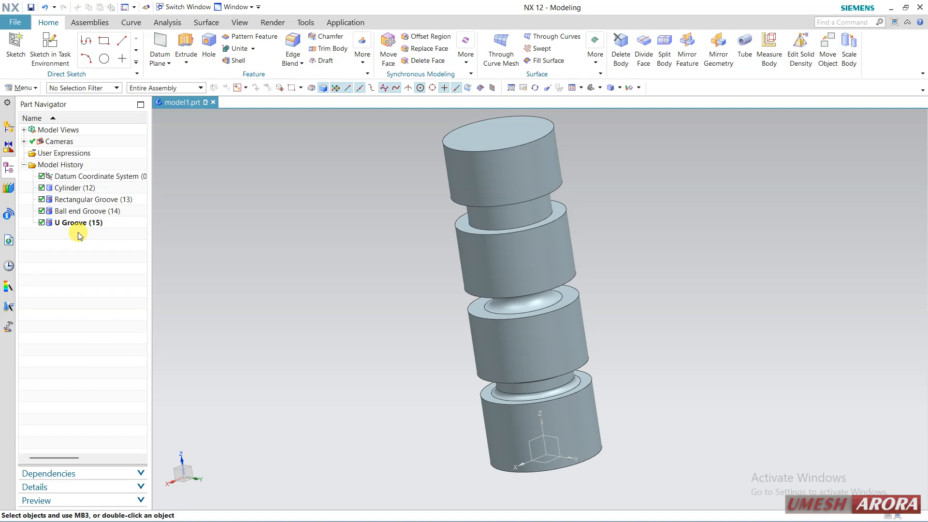
click(42, 223)
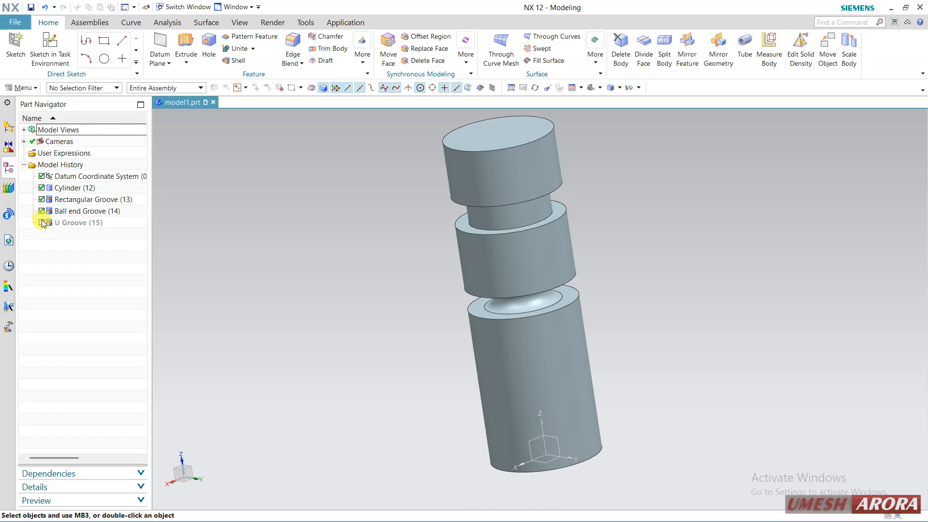
click(42, 211)
click(42, 199)
click(63, 199)
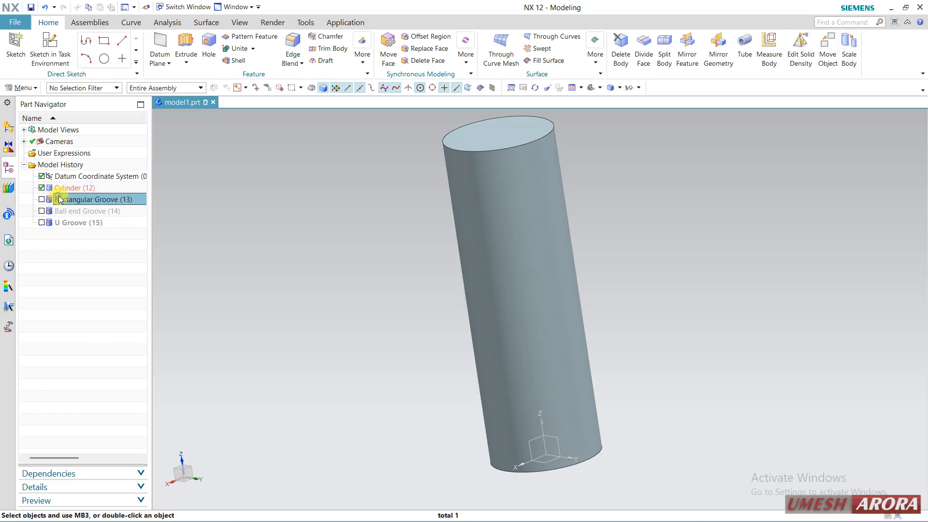
shift+click(79, 224)
right_click(80, 223)
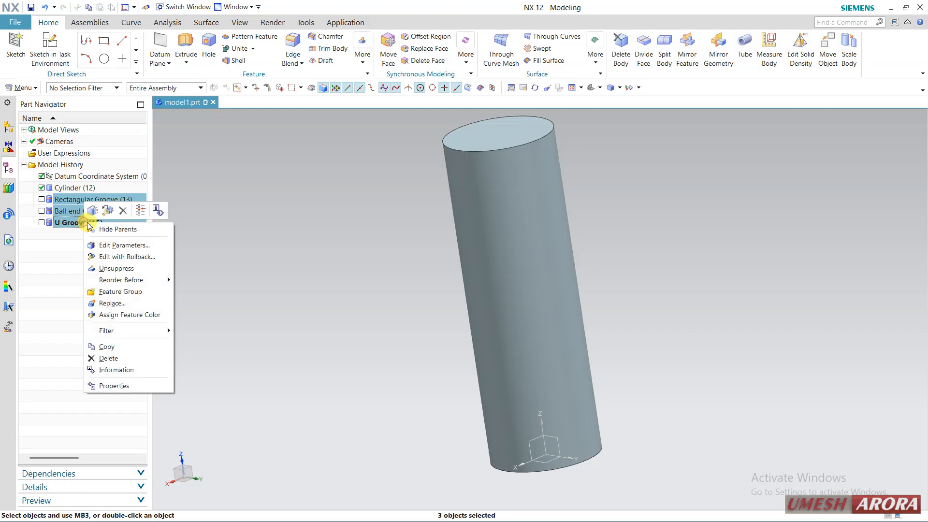
click(125, 210)
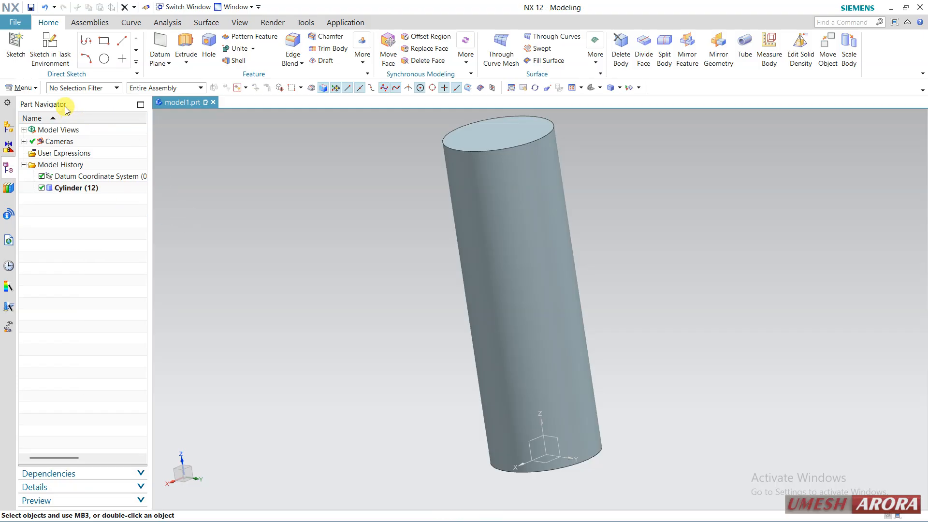
Step: Add a symbolic right-hand M50_X_1.5 thread to the cylinder's outer face, with Full Thread enabled, Cut method and Metric form
click(32, 91)
mouse_move(29, 136)
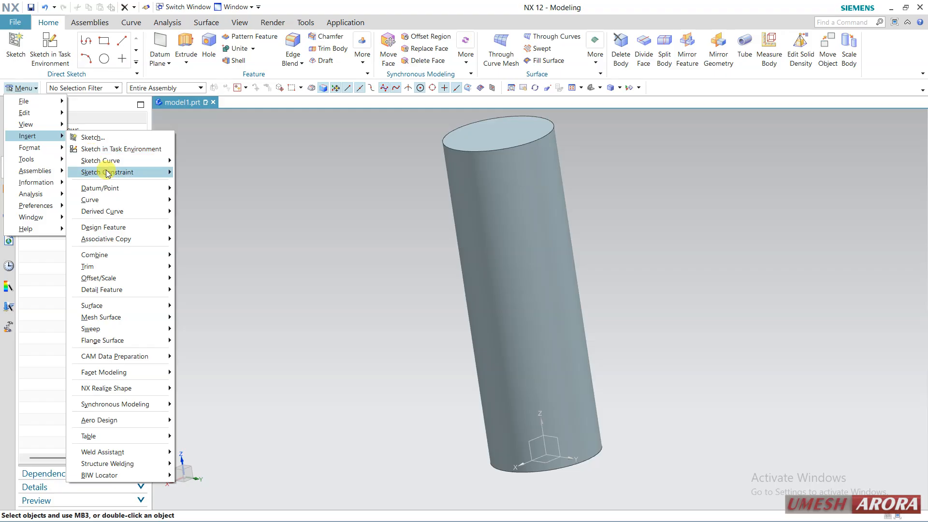
mouse_move(121, 227)
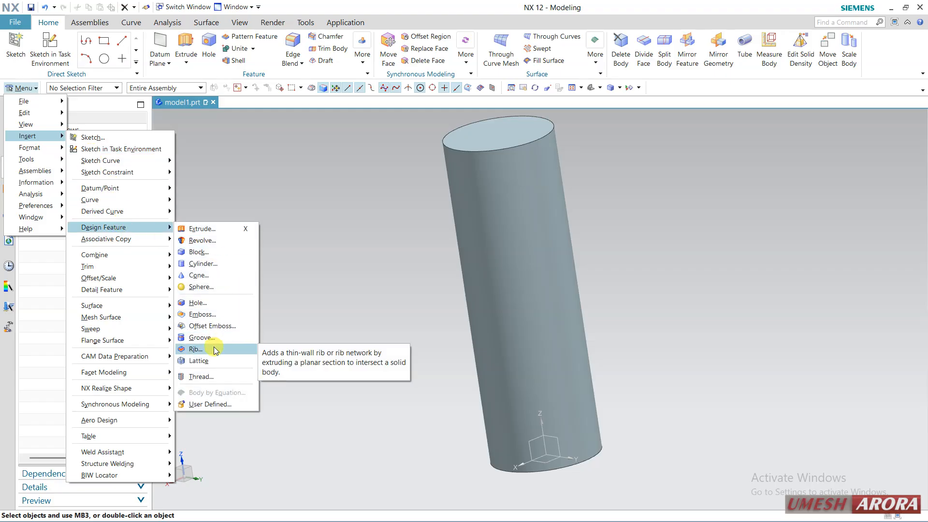
click(214, 378)
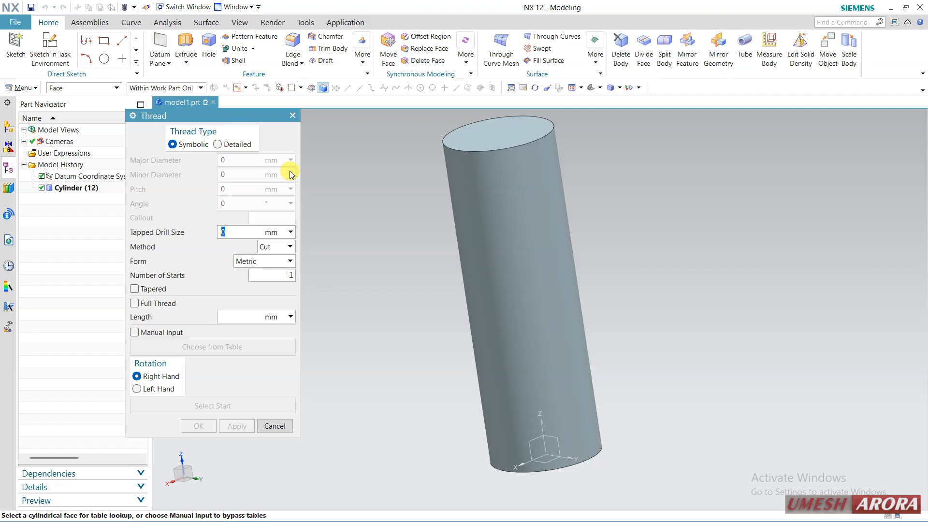
click(456, 174)
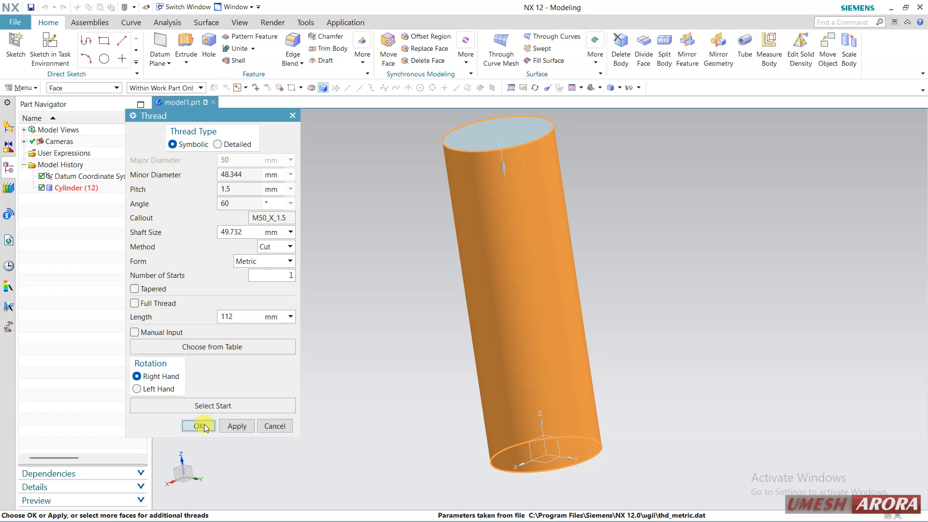
click(161, 303)
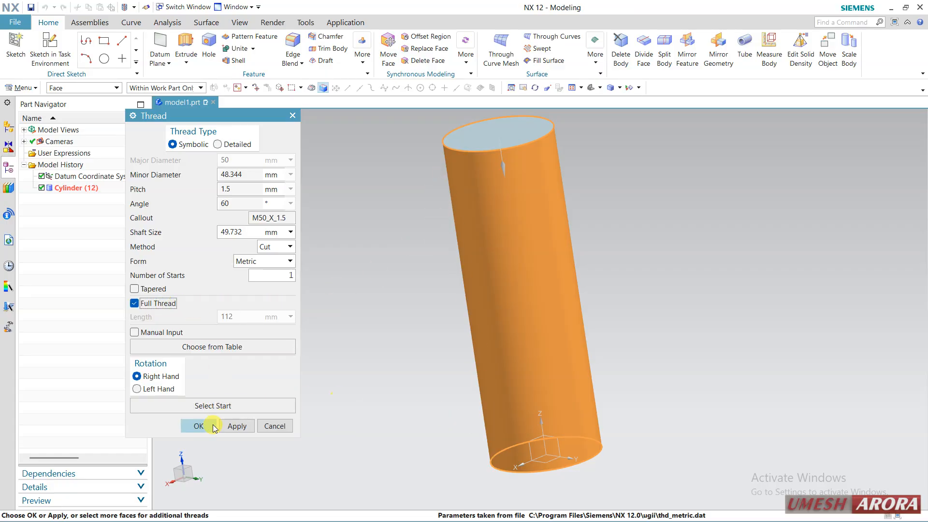
click(199, 425)
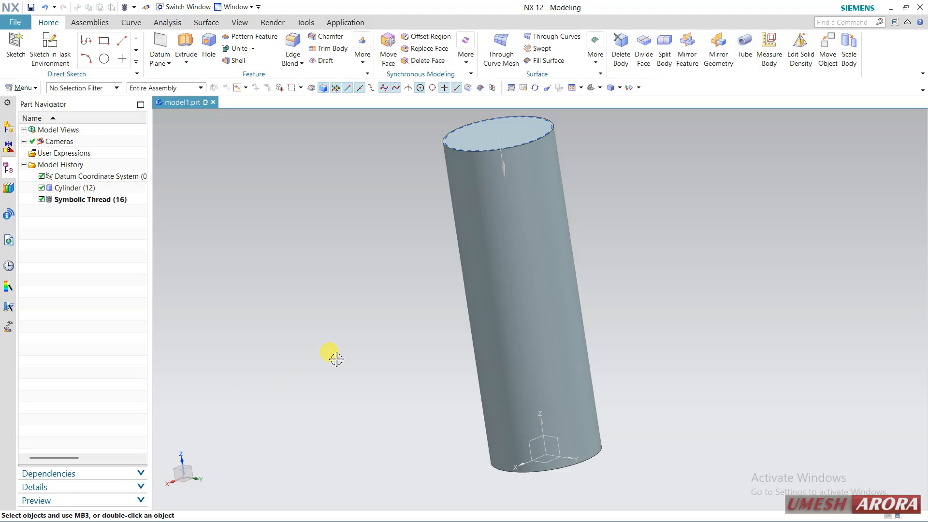
Step: Show the cylinder in the Face Analysis rendering style and highlight the symbolic thread to examine its dashed circles
right_click(394, 155)
click(412, 167)
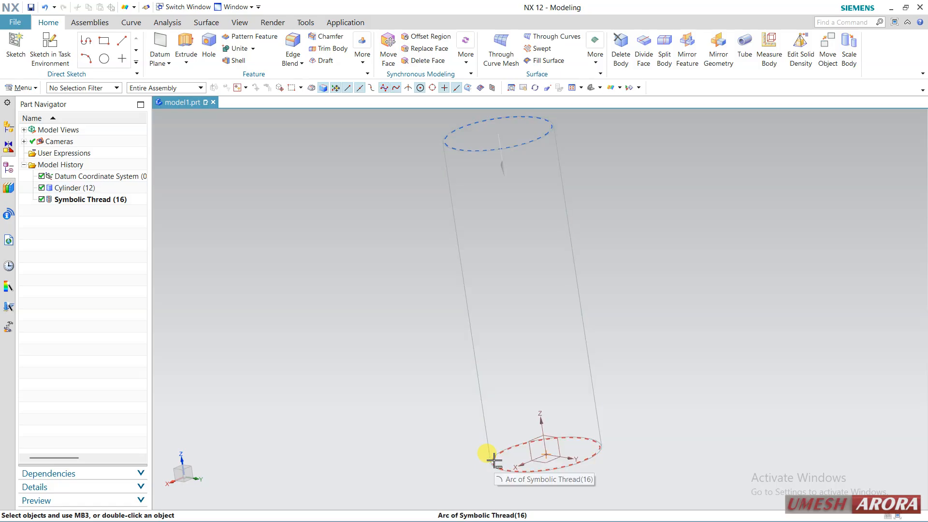
click(111, 199)
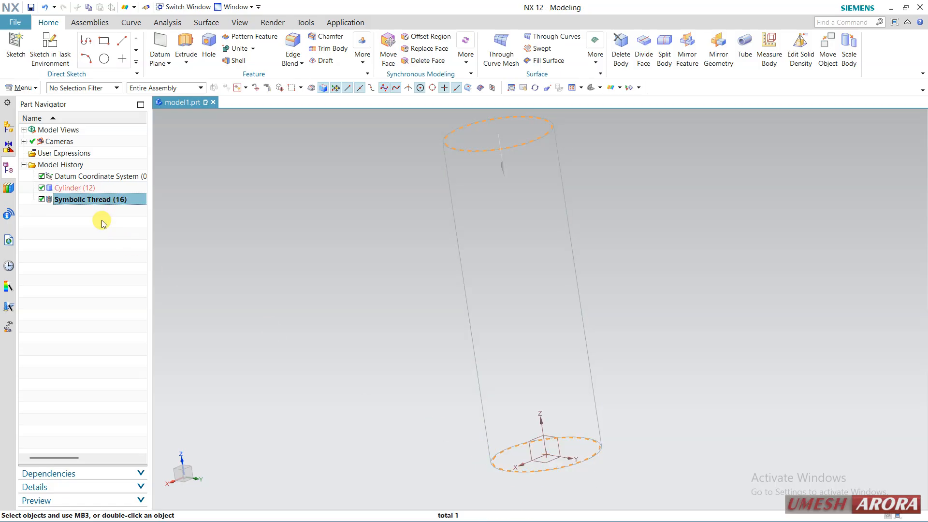
click(269, 217)
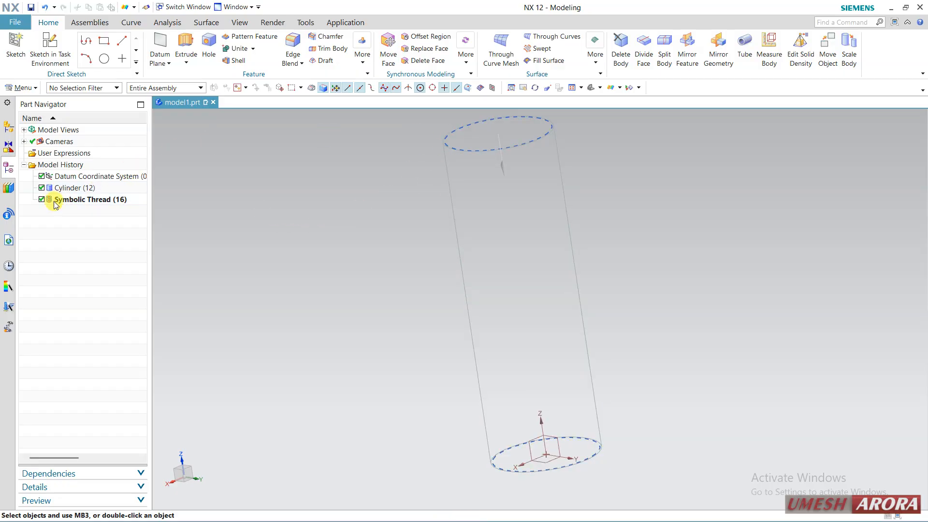
Step: Delete the symbolic thread from the cylinder and set the rendering style to Shaded with Edges
click(76, 201)
right_click(75, 201)
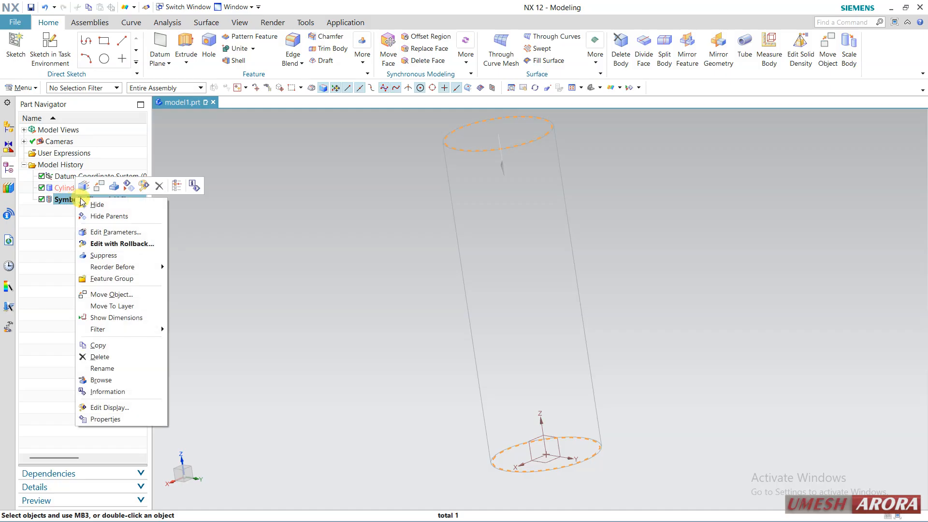
click(154, 185)
right_click(338, 243)
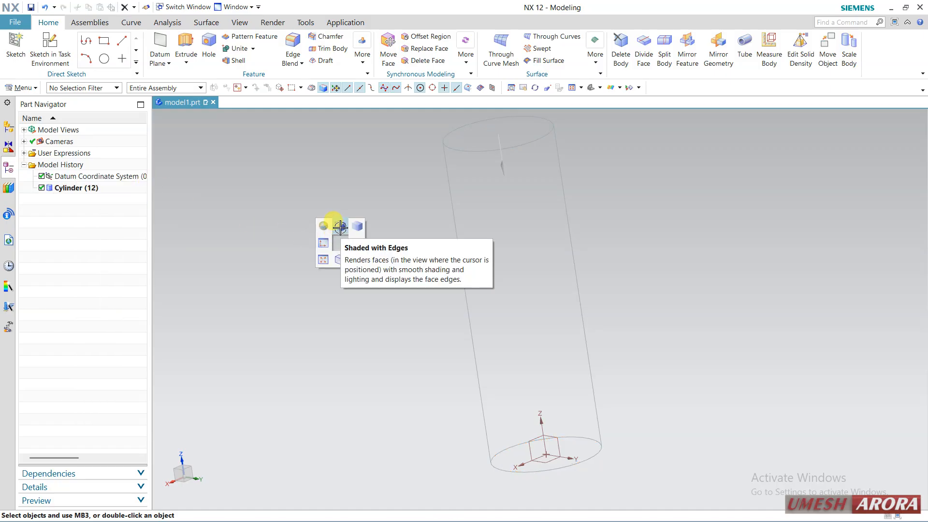
click(340, 226)
Step: Switch the rendering style to Face Analysis and back to Shaded with Edges
click(619, 88)
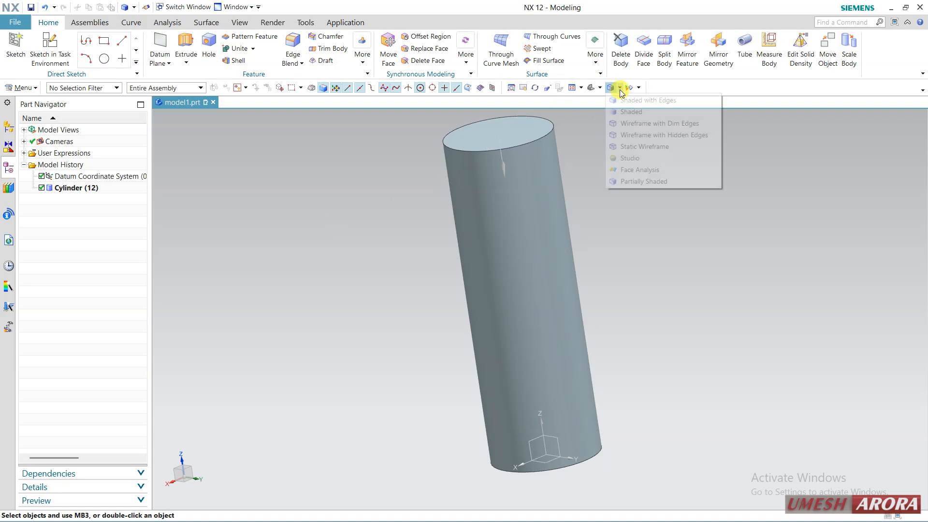
click(633, 169)
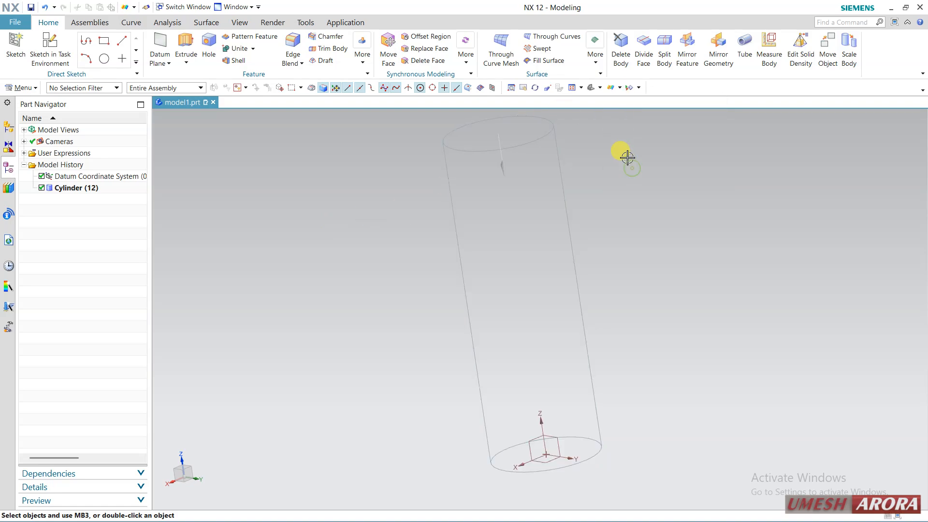
click(619, 87)
click(629, 102)
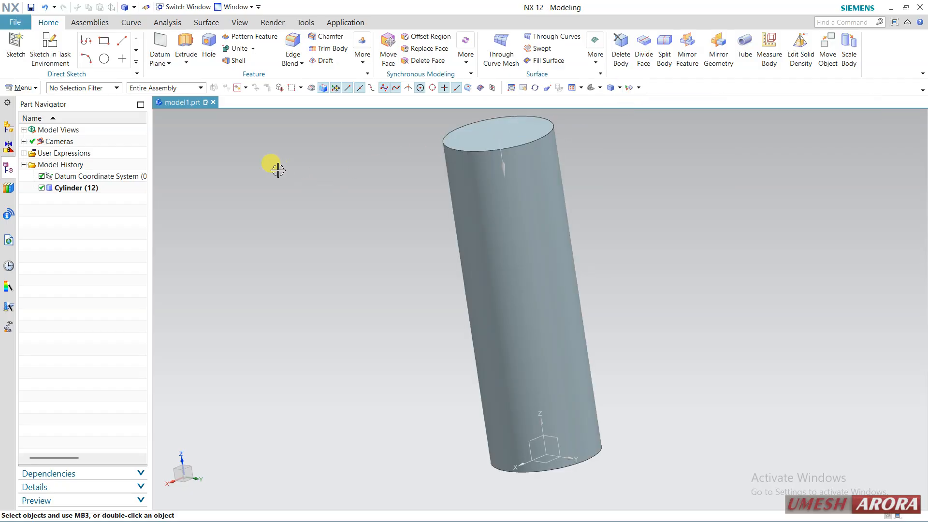
Step: Create a detailed right-hand thread on the cylinder's outer face with 48.232 mm minor diameter, 150 mm length, 1.5 mm pitch and 60° angle
click(11, 88)
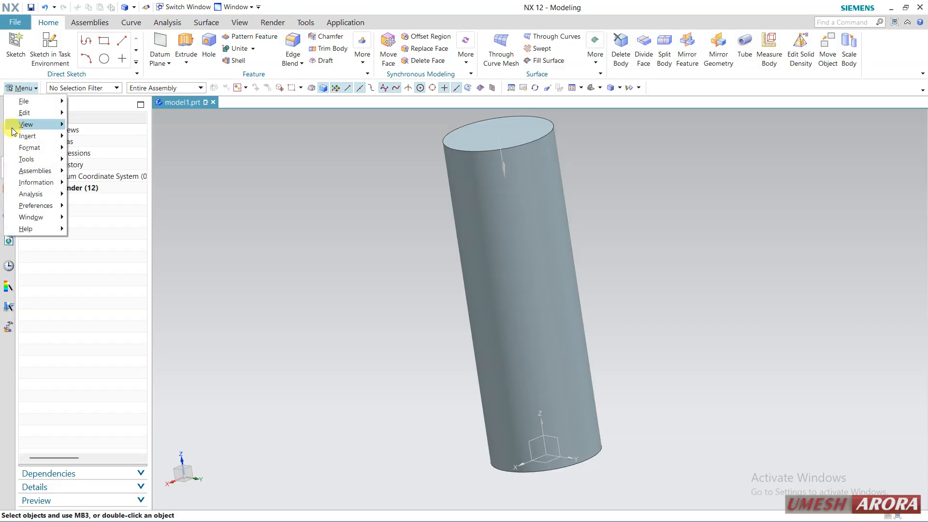
mouse_move(20, 136)
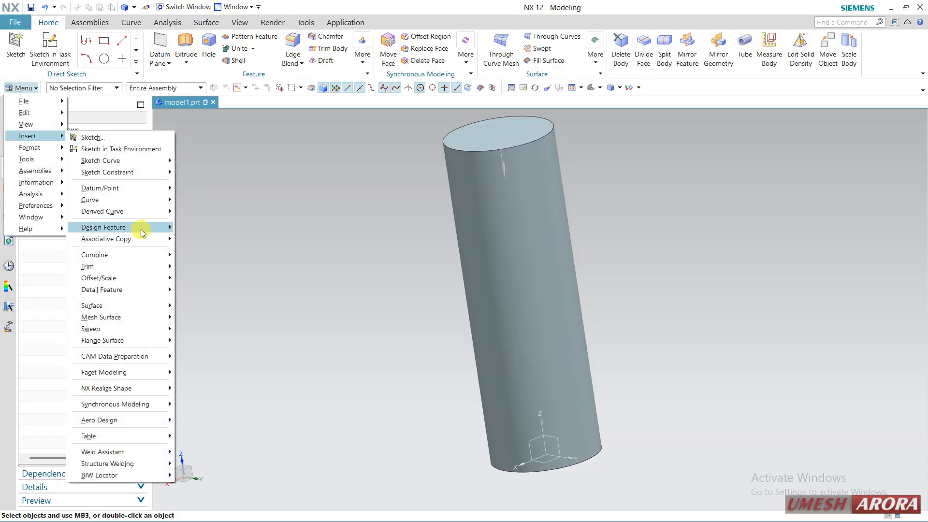
mouse_move(138, 232)
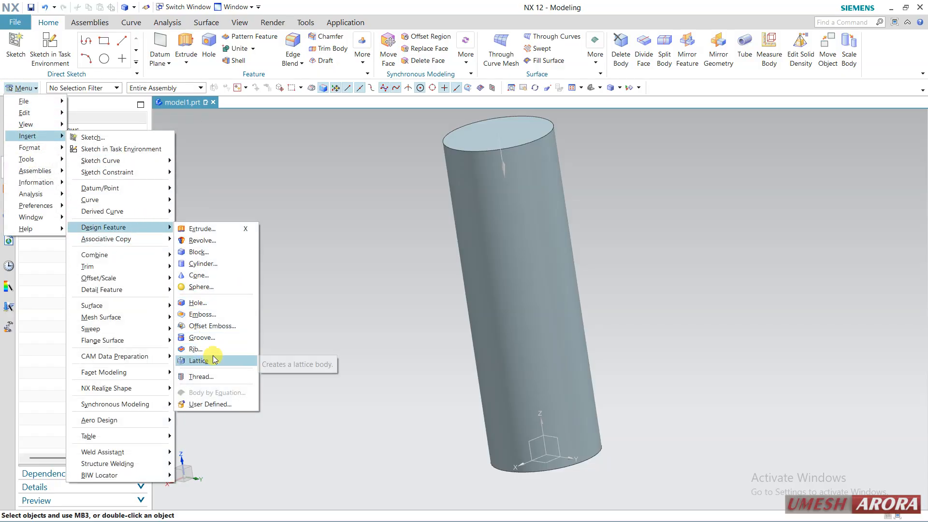
click(213, 378)
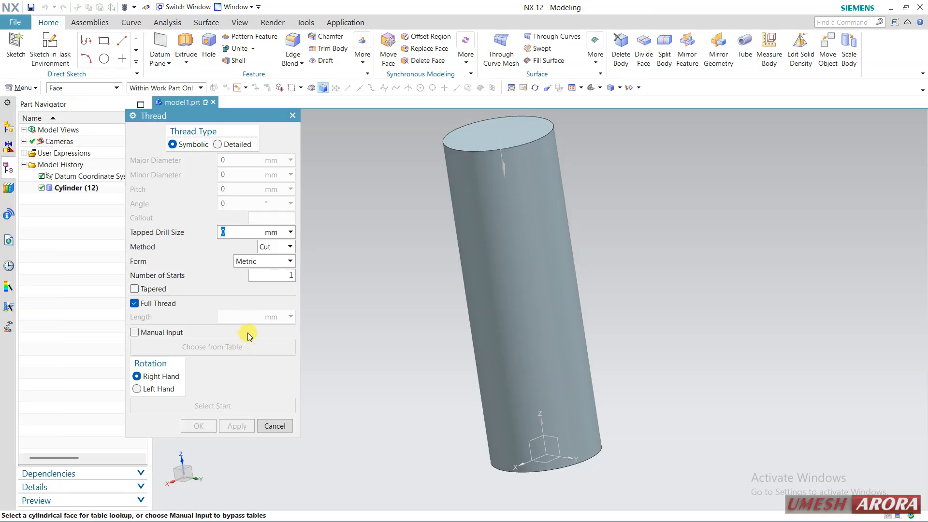
click(238, 145)
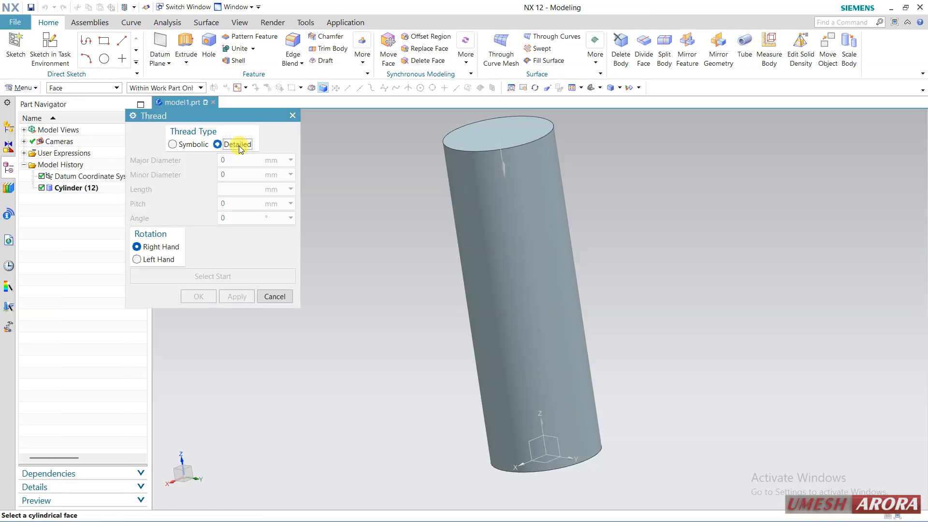
click(481, 222)
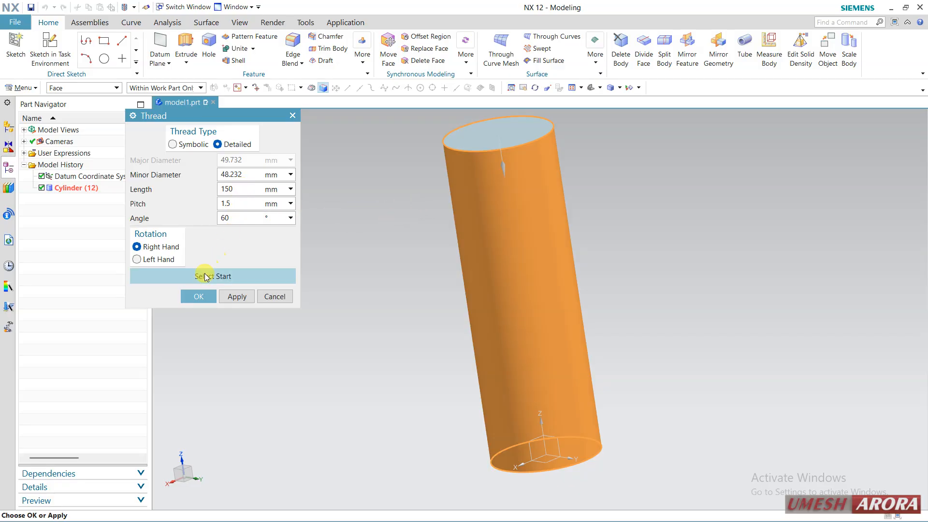
click(196, 297)
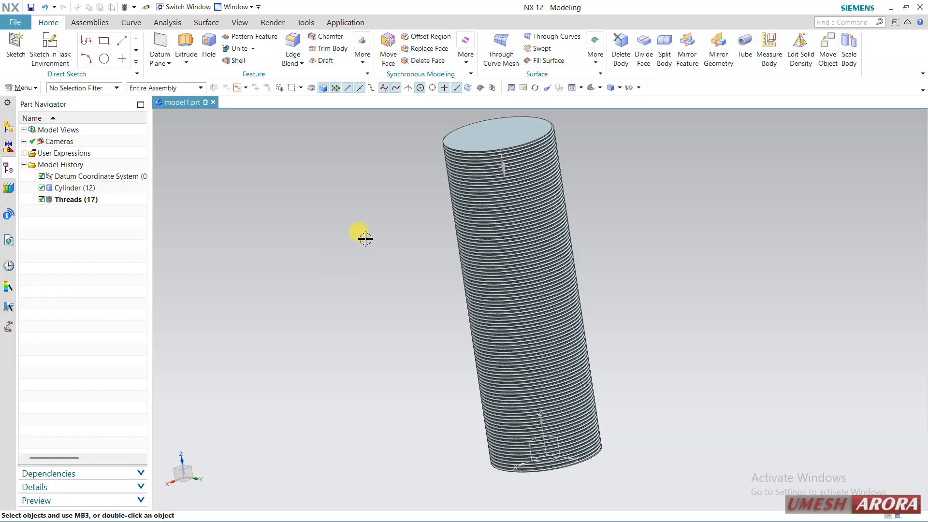
Step: Inspect the detailed thread's profile up close and delete the thread, leaving the plain cylinder
mouse_move(350, 271)
middle_down()
mouse_move(346, 251)
mouse_move(357, 254)
middle_up()
scroll(433, 123, up, 6)
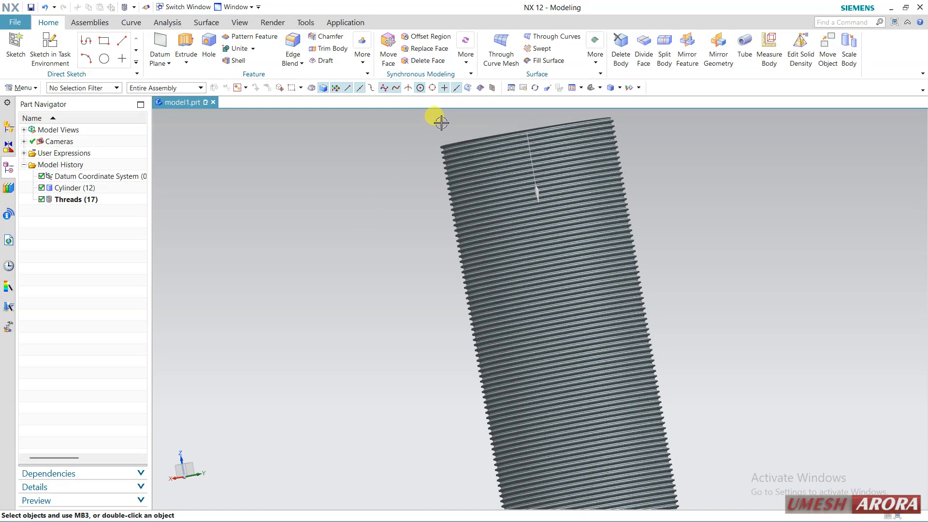
scroll(394, 158, down, 2)
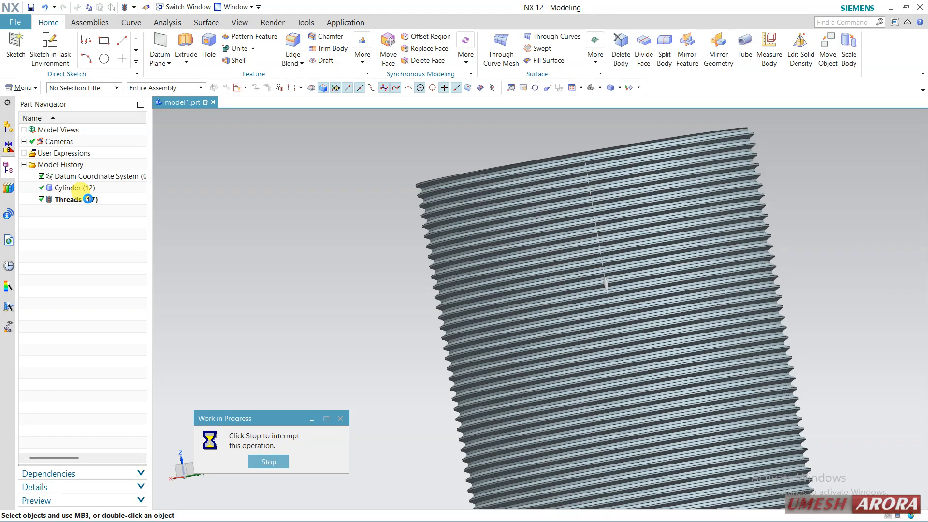
right_click(87, 199)
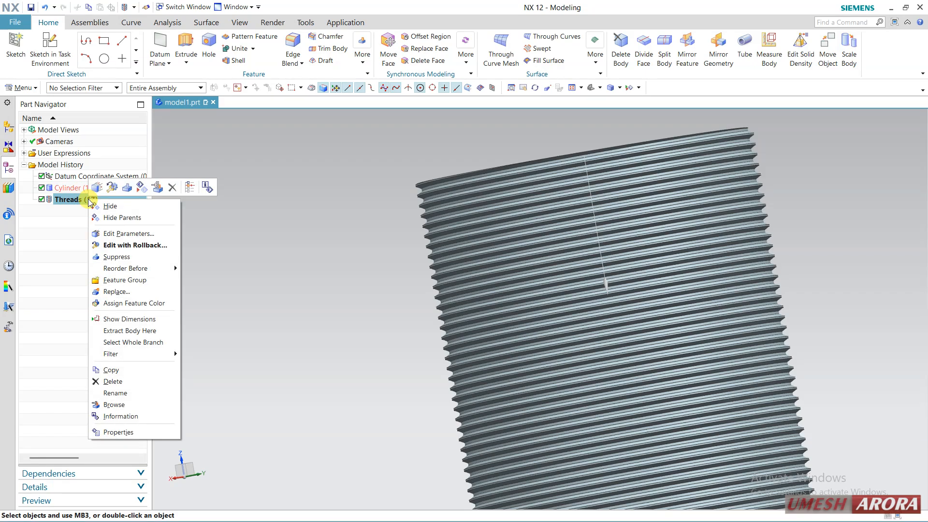
click(172, 187)
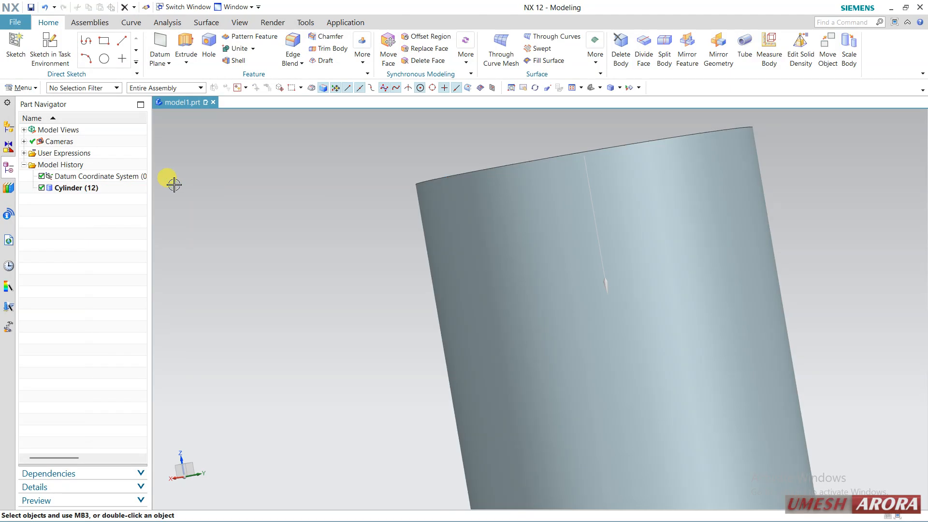
Step: Start a Unit Graph lattice feature for the cylinder
scroll(174, 185, down, 5)
middle_drag(197, 187, 319, 186)
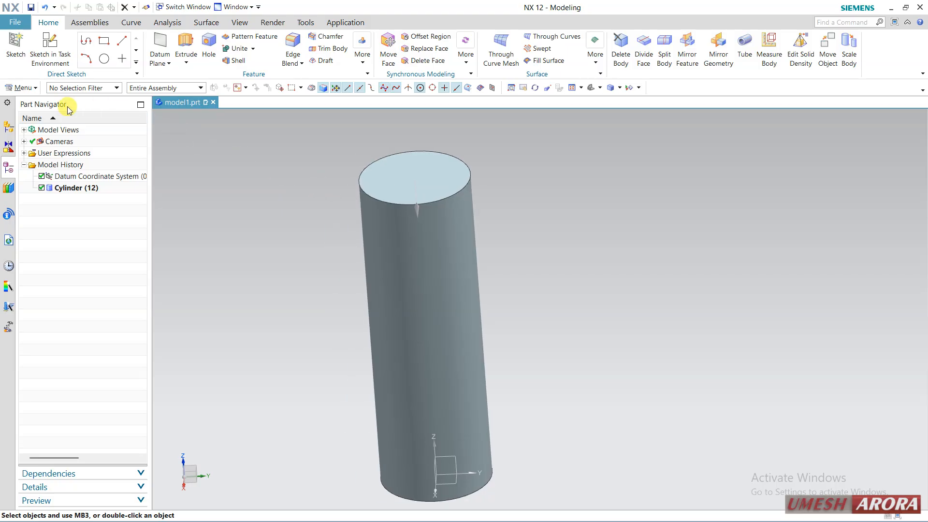
click(20, 87)
mouse_move(35, 138)
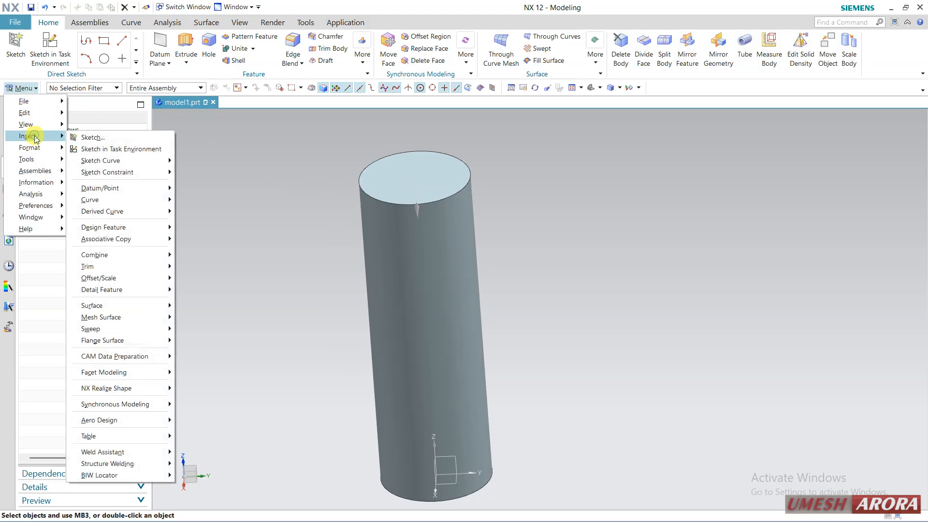
click(130, 227)
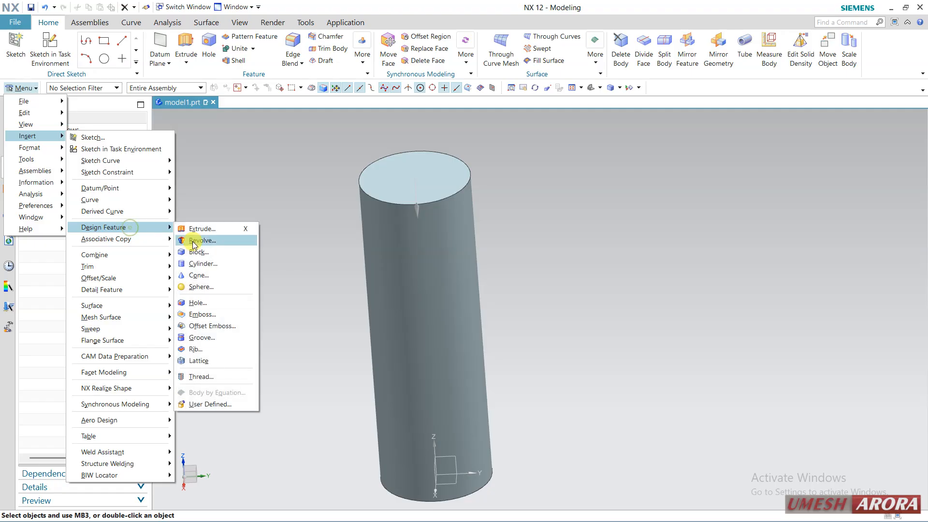
click(215, 361)
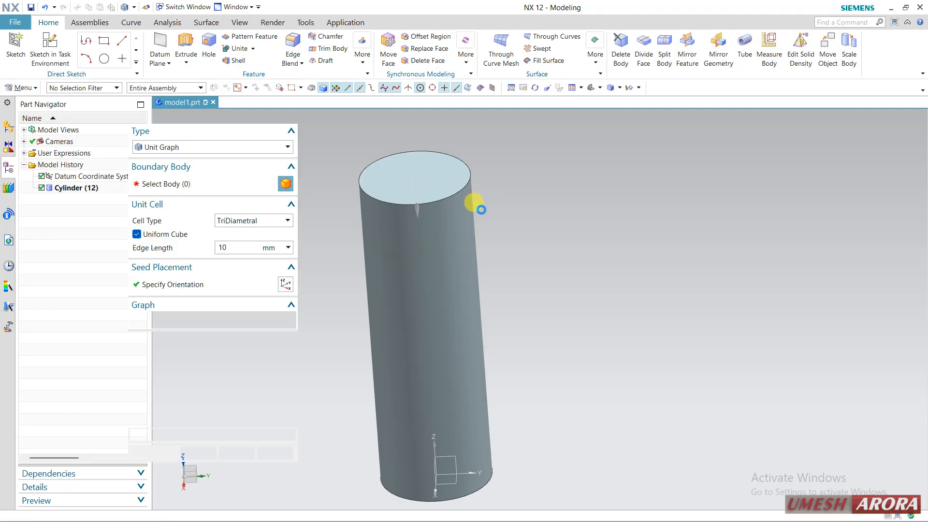
shift+middle_drag(369, 211, 447, 214)
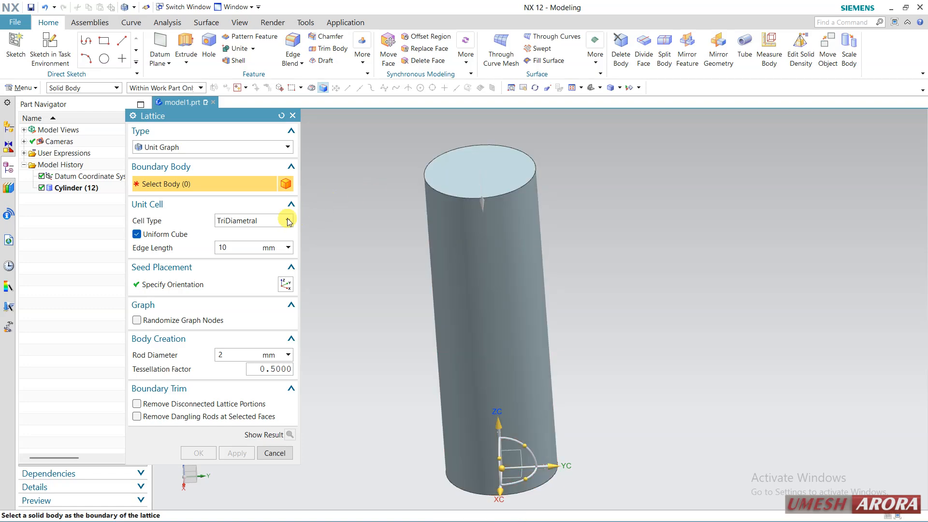
Step: Select the cylinder as the boundary body of the lattice
middle_drag(572, 258, 595, 253)
click(479, 221)
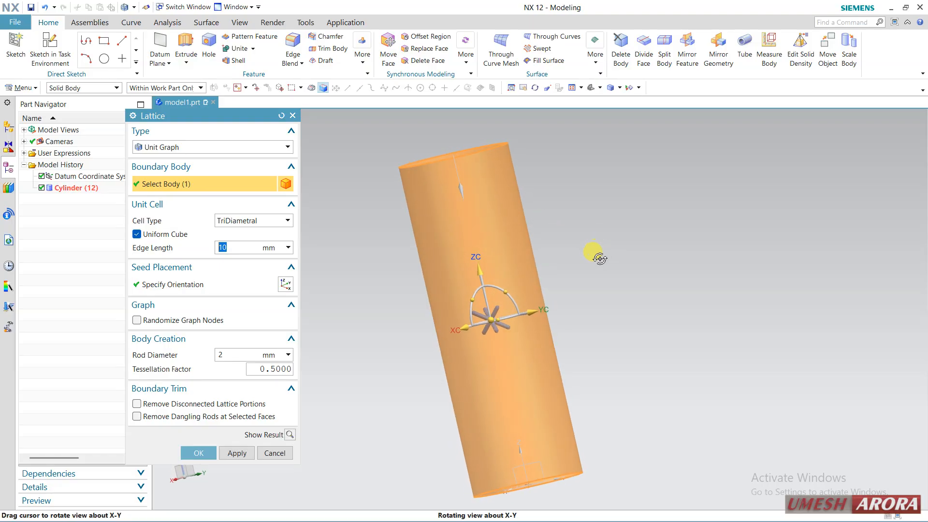
scroll(480, 356, up, 3)
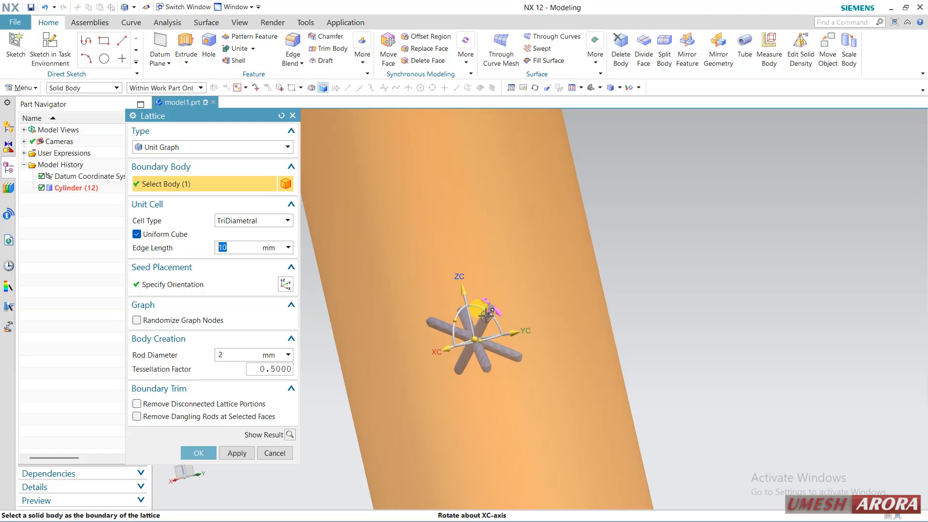
Step: Preview the HexStar, HexVase, Cubeplex and Octapeak cell types for the lattice, and return to TriDiametral
click(239, 222)
click(226, 318)
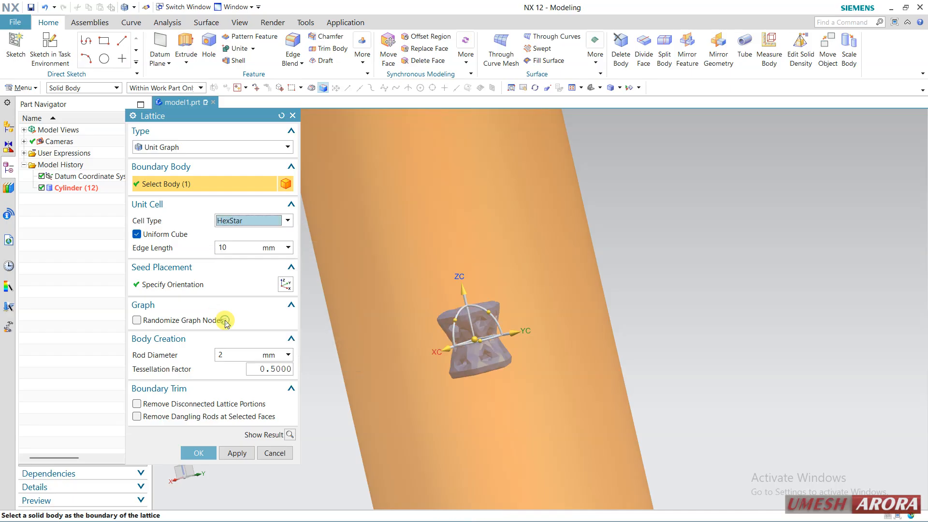
click(240, 220)
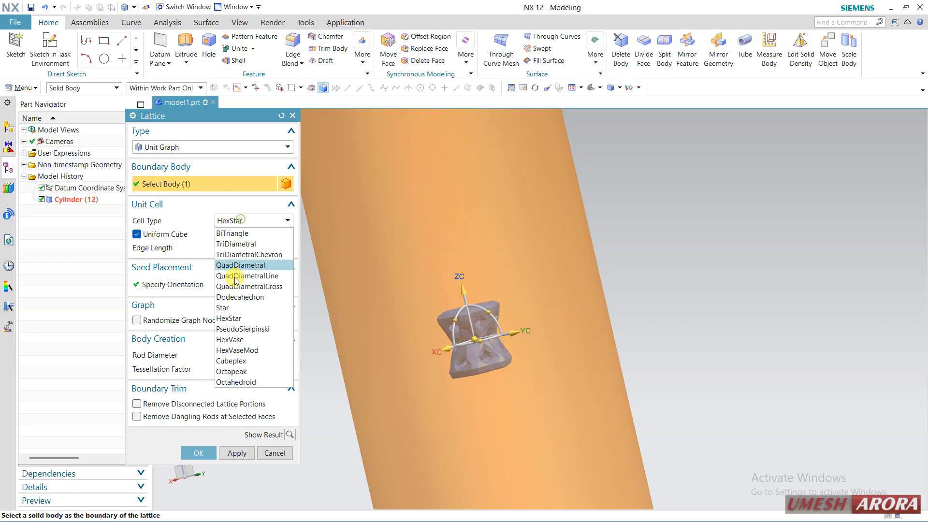
click(232, 339)
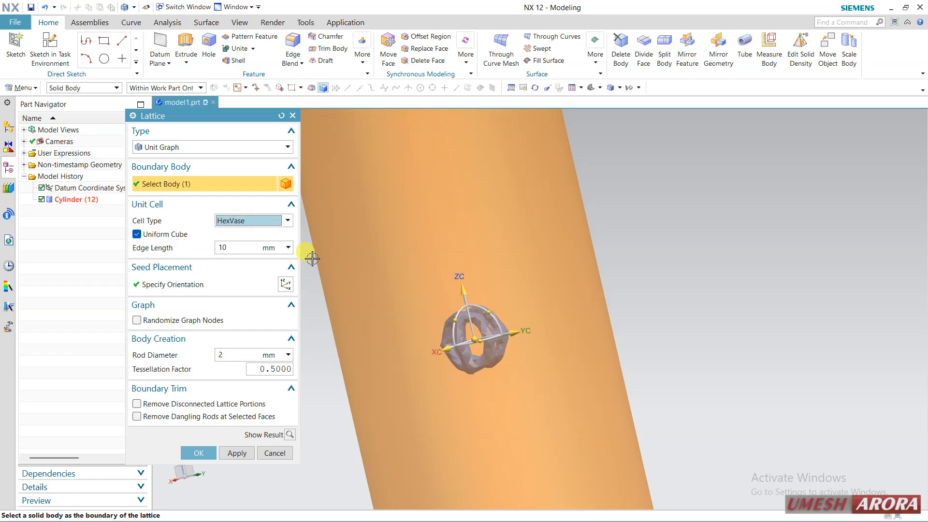
click(249, 222)
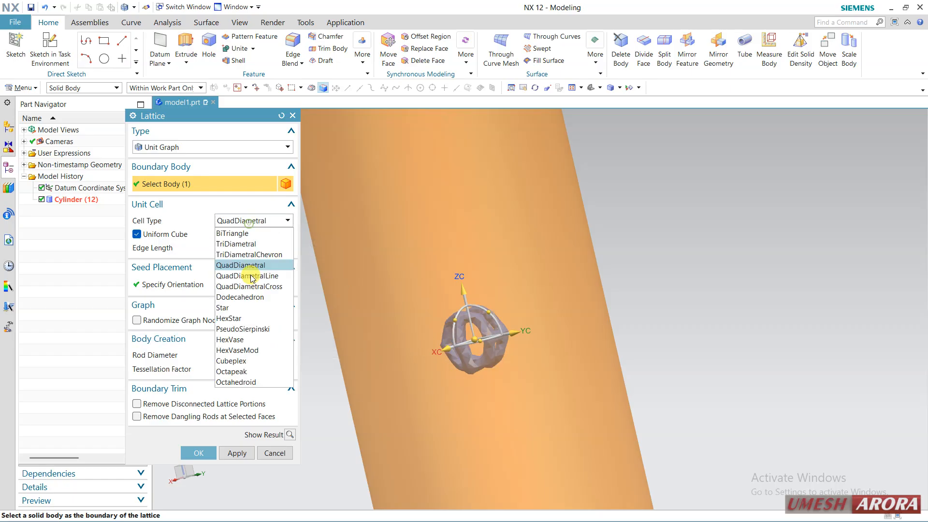
click(236, 360)
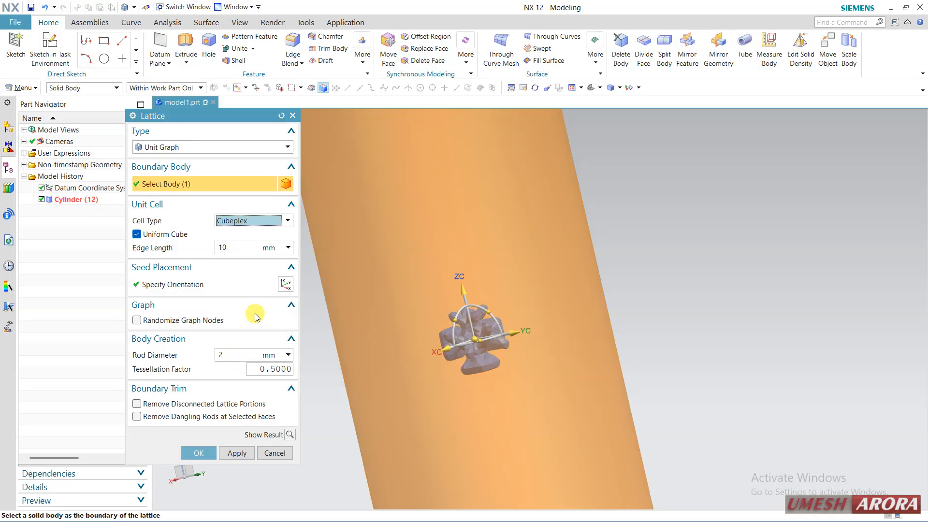
click(256, 221)
click(235, 372)
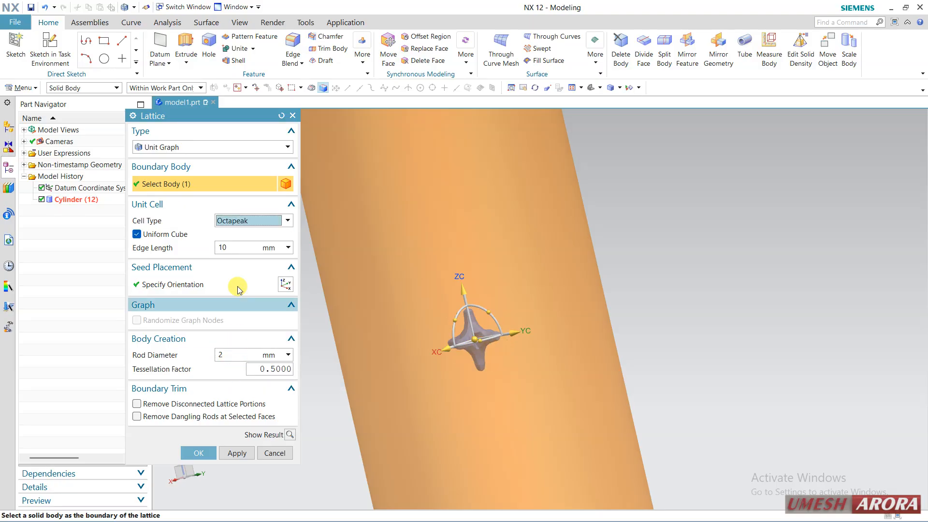
click(244, 220)
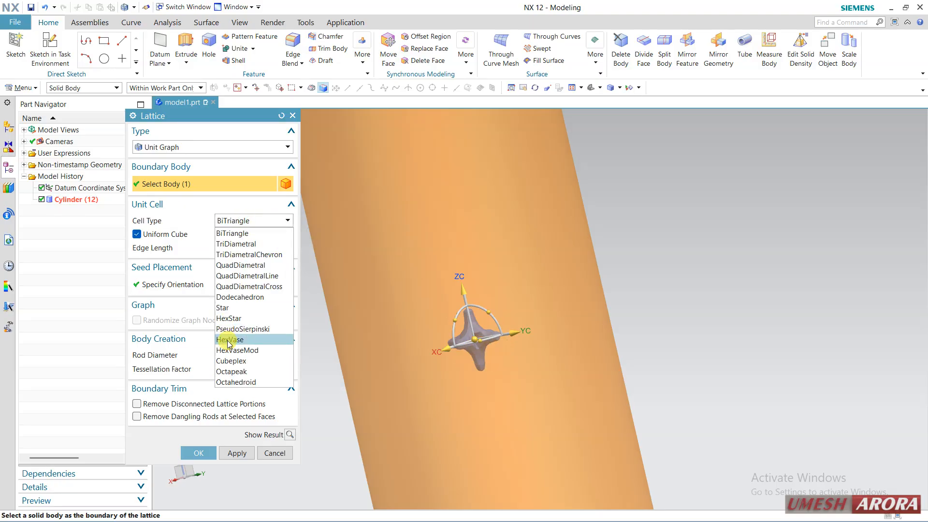
click(241, 244)
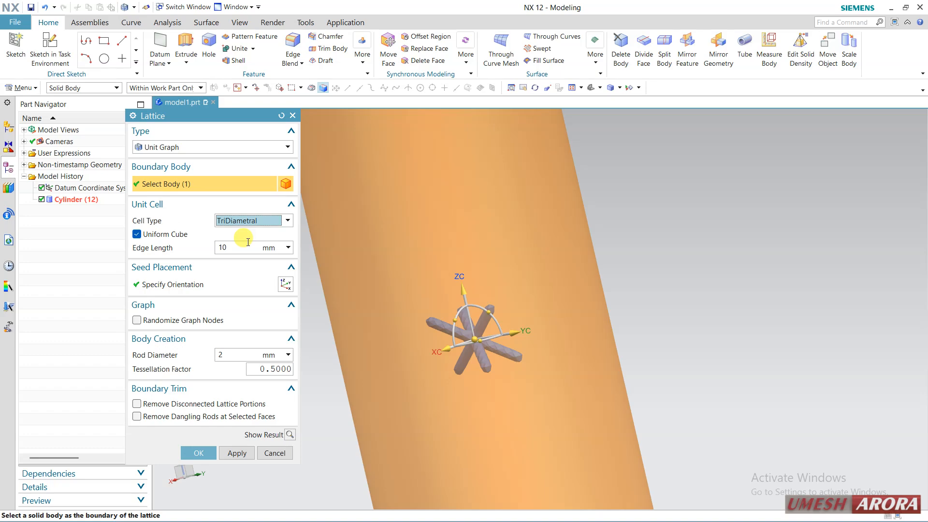
Step: Set the lattice's unit cell edge length to 15 mm and its rod diameter to 1.5 mm
click(245, 249)
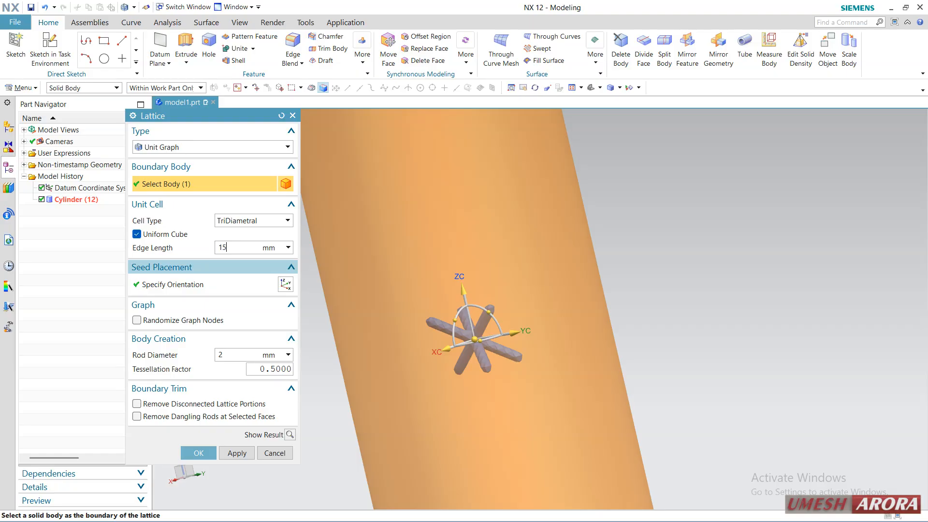
key(Return)
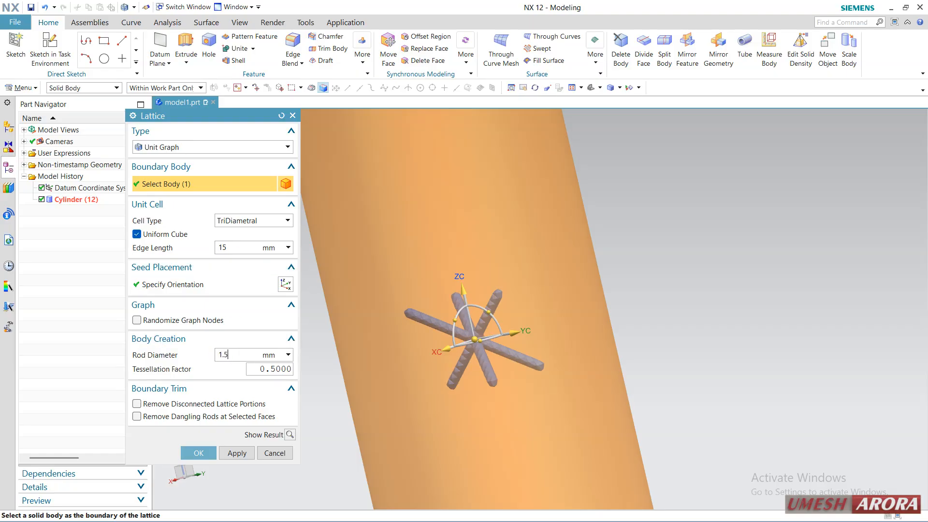
key(Return)
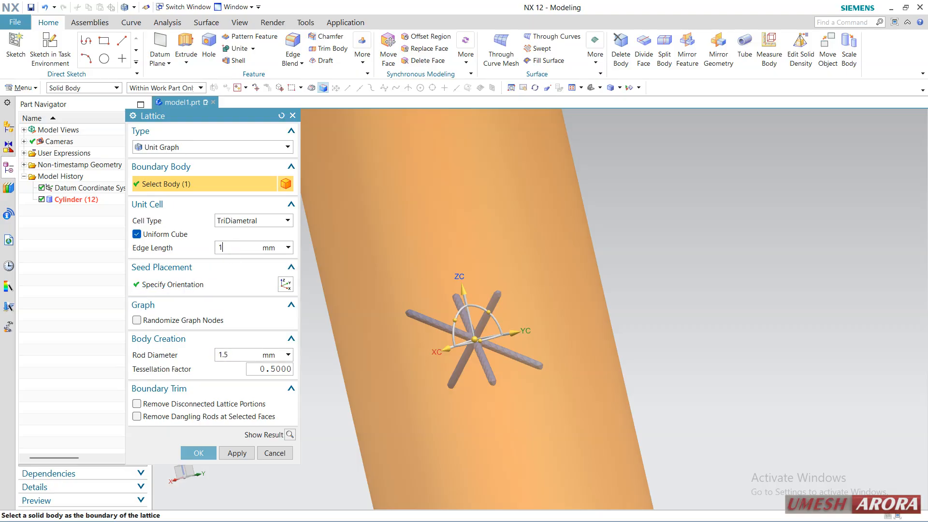
Step: Set the unit cell edge length to 10 mm and create the TriDiametral lattice
text(0)
key(Return)
scroll(596, 268, up, 4)
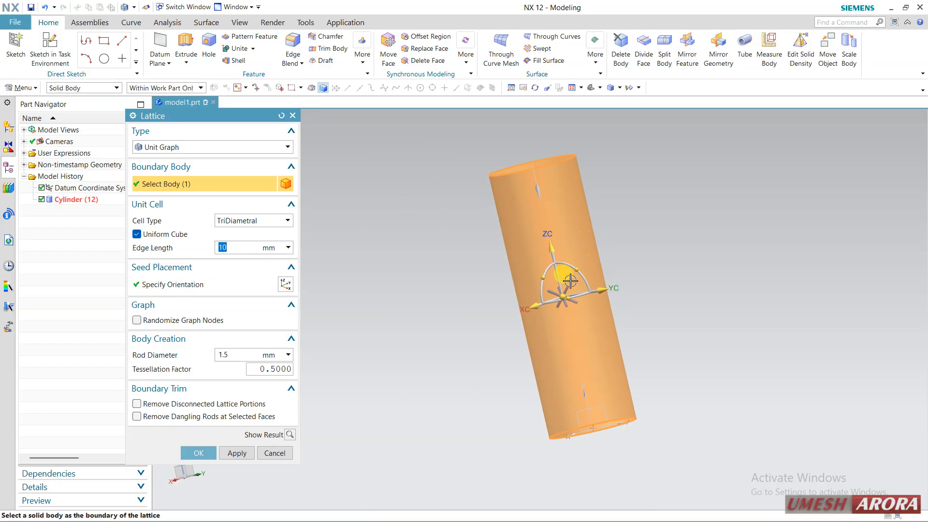
click(200, 453)
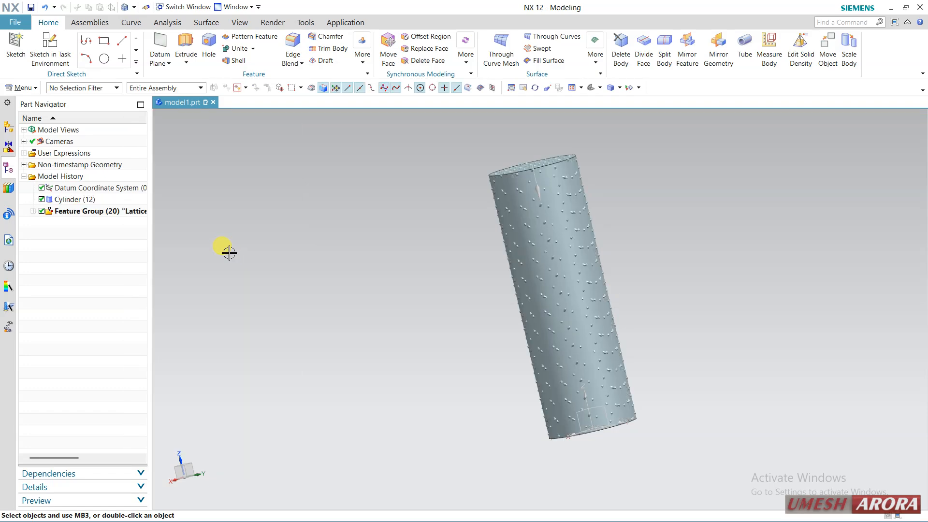
Step: Hide the cylinder body so that only the lattice is shown
middle_drag(348, 232, 379, 252)
scroll(536, 178, down, 2)
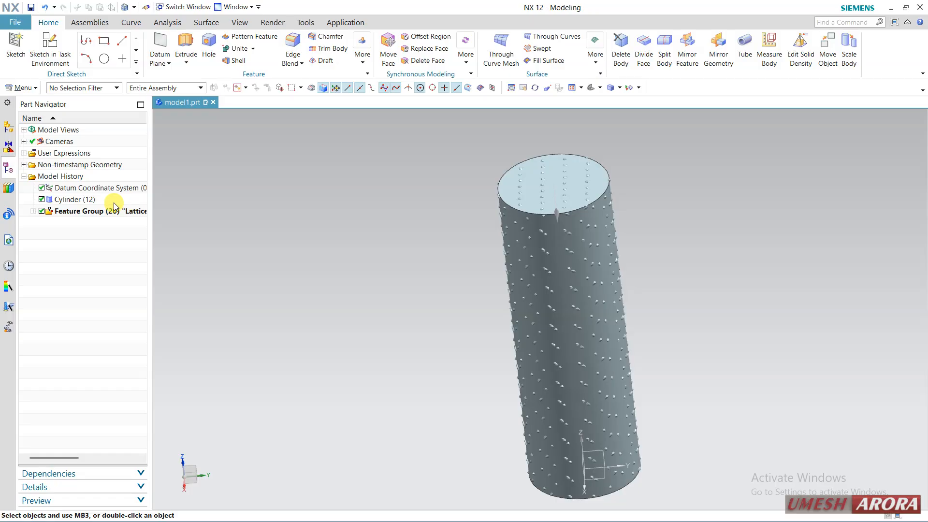
right_click(93, 205)
click(126, 347)
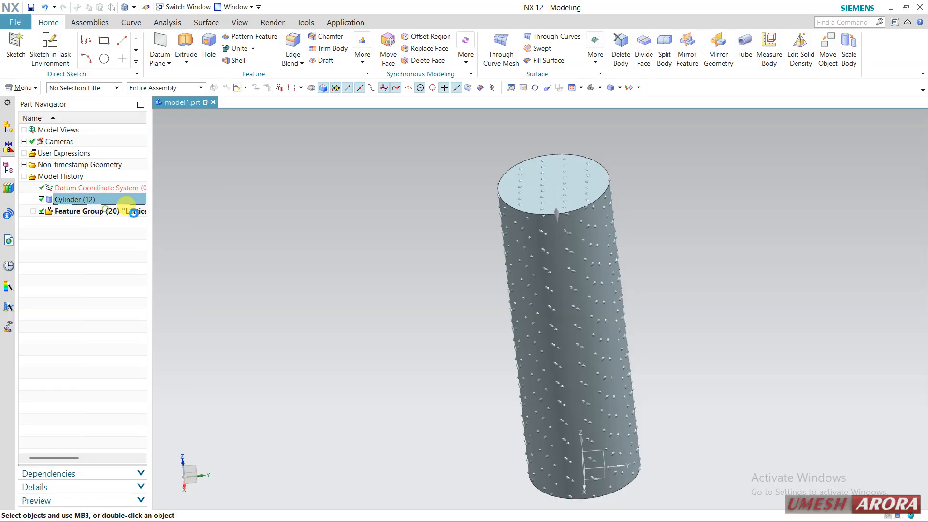
Step: Examine the lattice's rod structure from the top and from several angles, up close and as a whole
middle_drag(331, 207, 333, 250)
scroll(623, 409, down, 1)
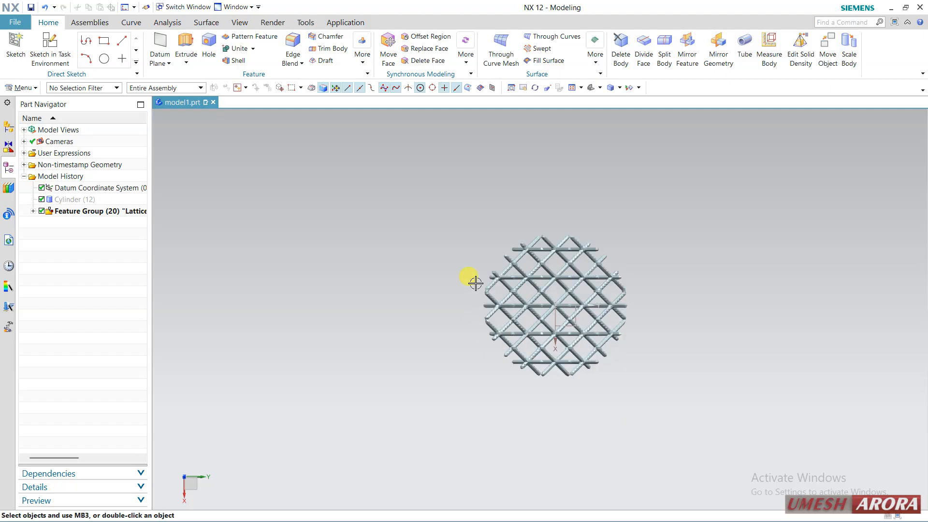
middle_drag(597, 393, 590, 329)
mouse_move(677, 292)
middle_down()
mouse_move(665, 274)
mouse_move(656, 301)
mouse_move(667, 281)
middle_up()
scroll(681, 285, up, 1)
scroll(669, 270, down, 1)
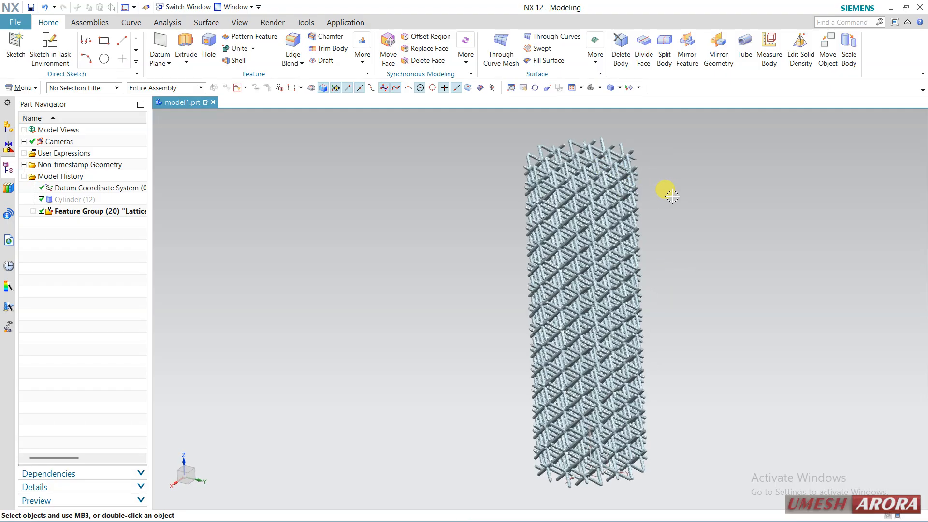
middle_drag(671, 195, 685, 213)
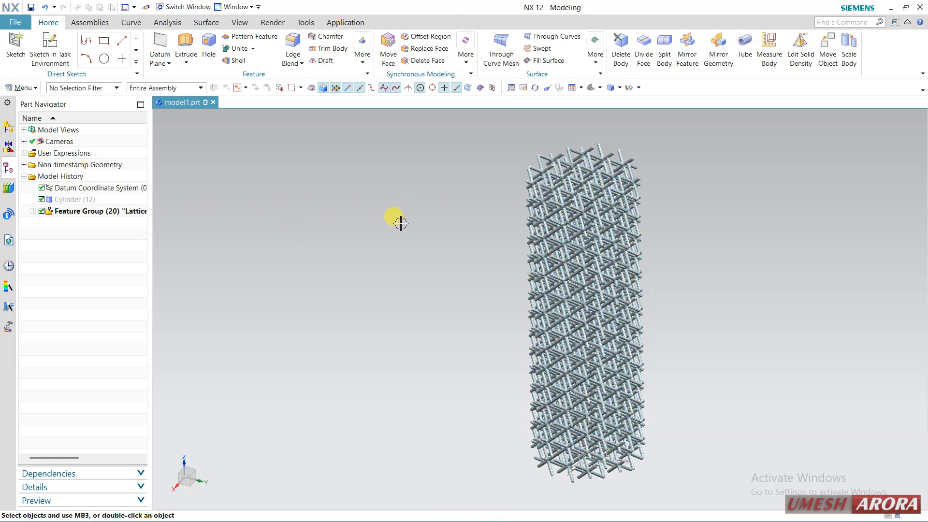
Step: Look through the file export formats for the lattice, including STL, and leave without exporting
click(16, 23)
click(53, 158)
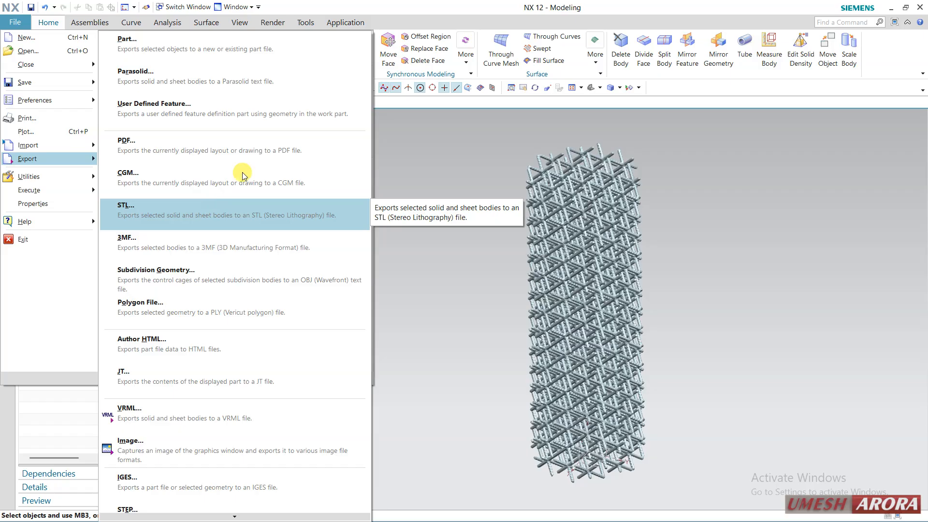
click(365, 7)
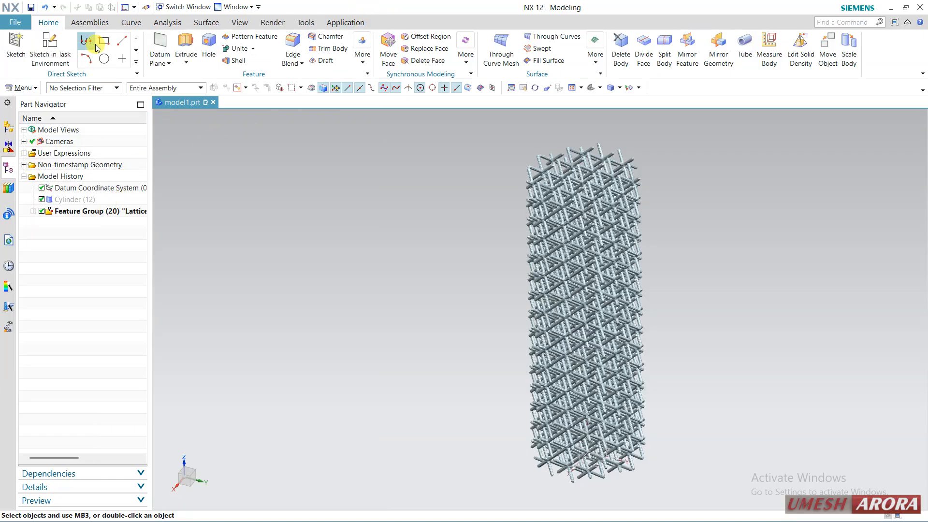
Step: Undo the hiding of the cylinder and the lattice creation, and delete the cylinder
click(49, 8)
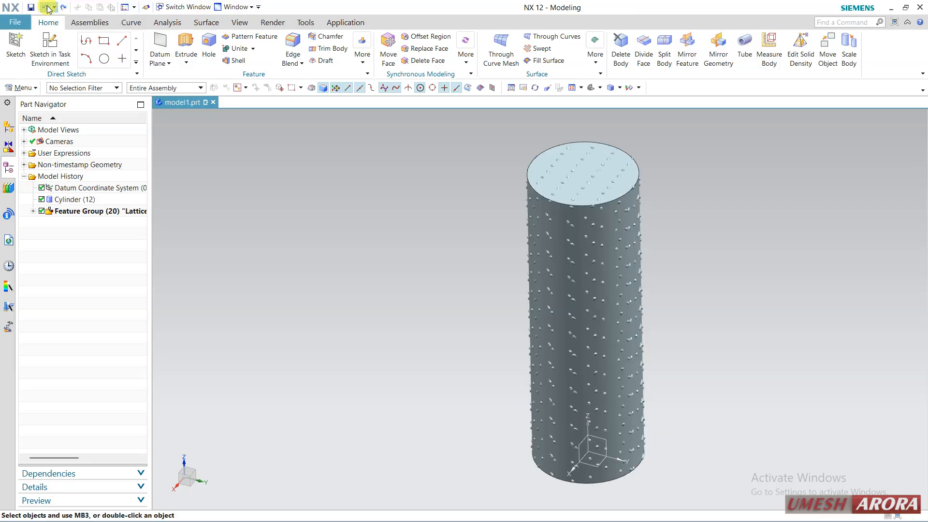
click(49, 8)
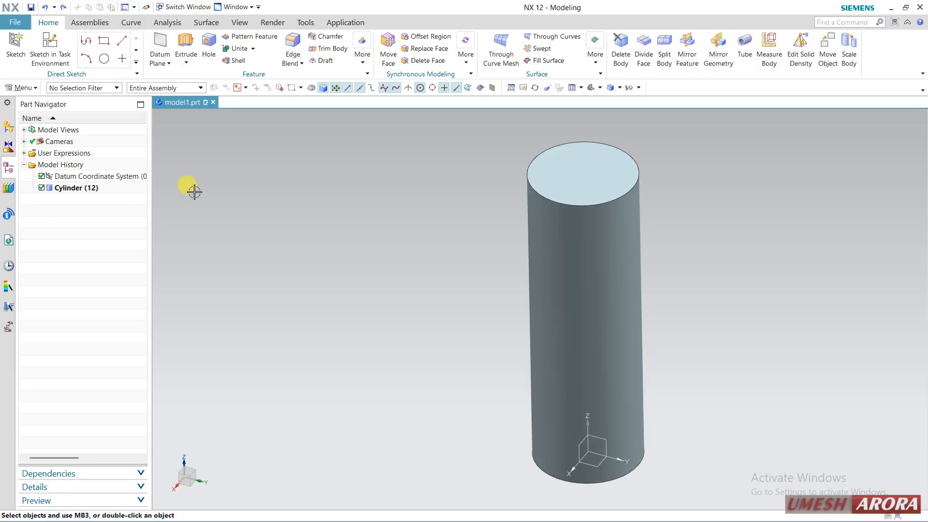
click(582, 220)
key(Delete)
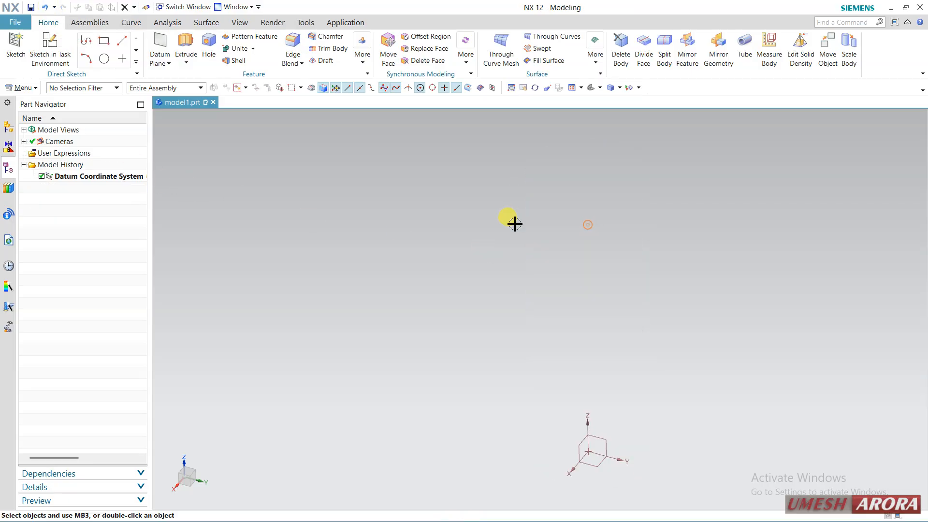
Step: Start a new sketch in the task environment on the YZ plane of the datum coordinate system
click(48, 53)
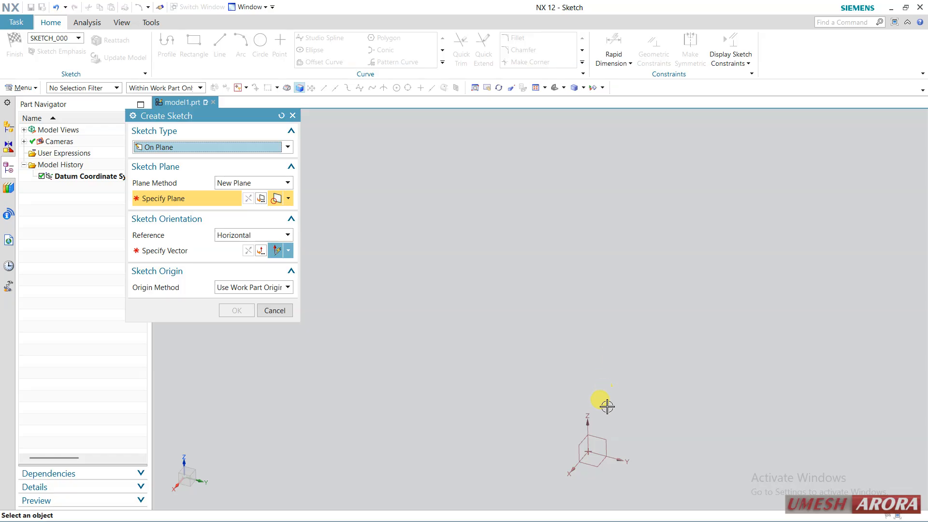
click(601, 439)
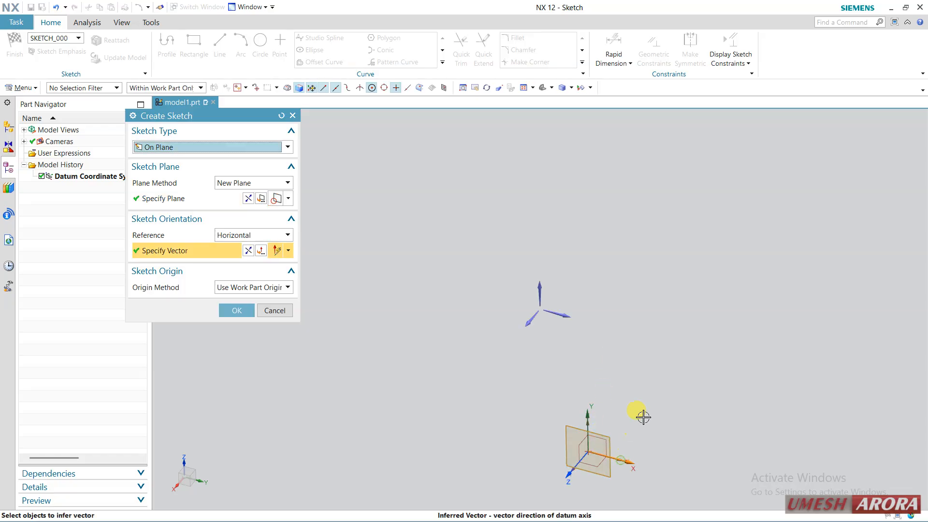
middle_click(638, 399)
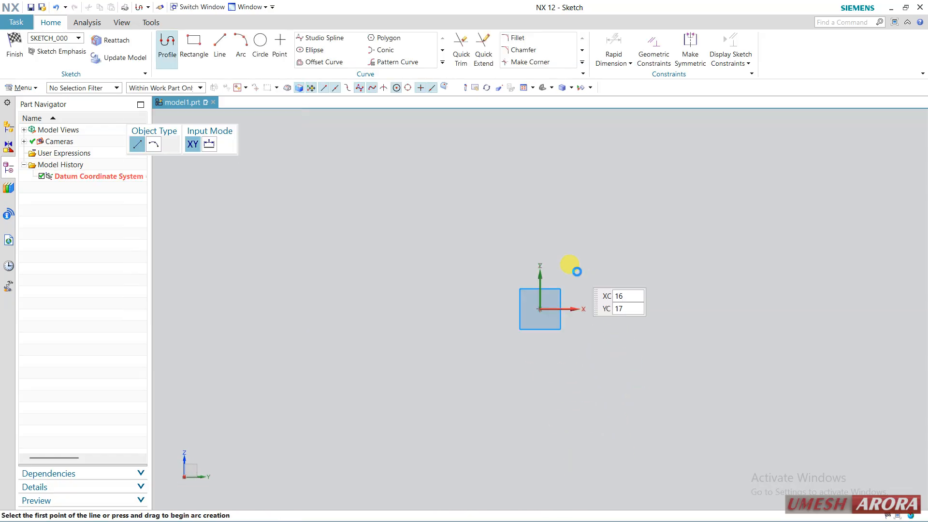
Step: Sketch a closed L-shaped profile from the origin, about 49 mm tall and 49 mm wide with legs about 14 and 12.1 mm thick, and finish the sketch
click(539, 309)
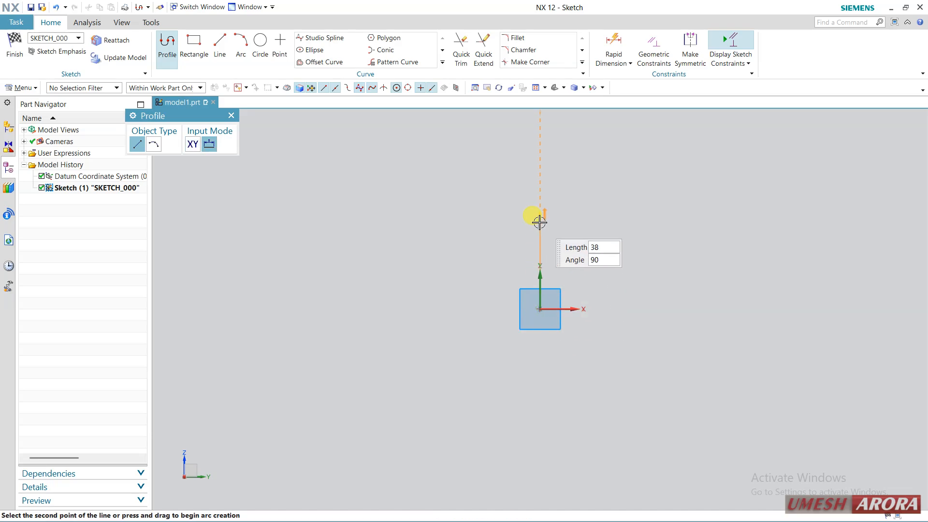
click(539, 198)
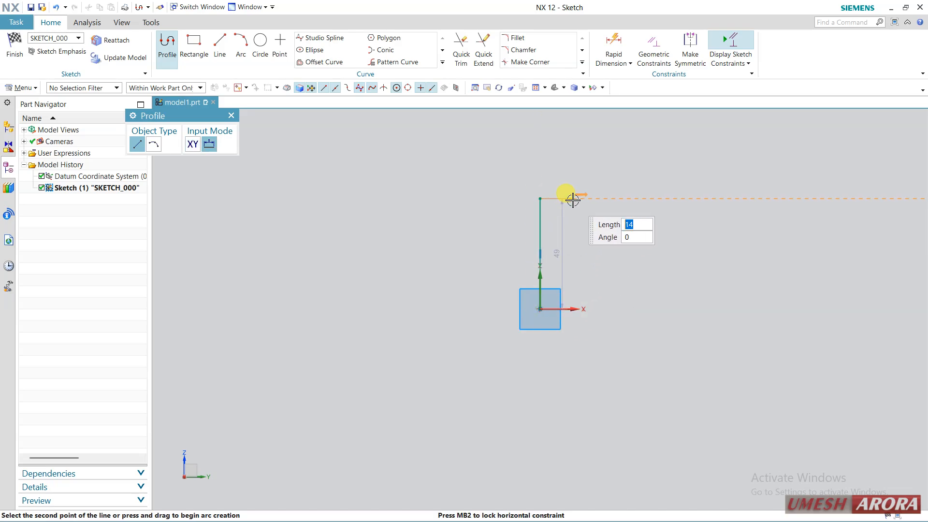
click(572, 199)
click(571, 282)
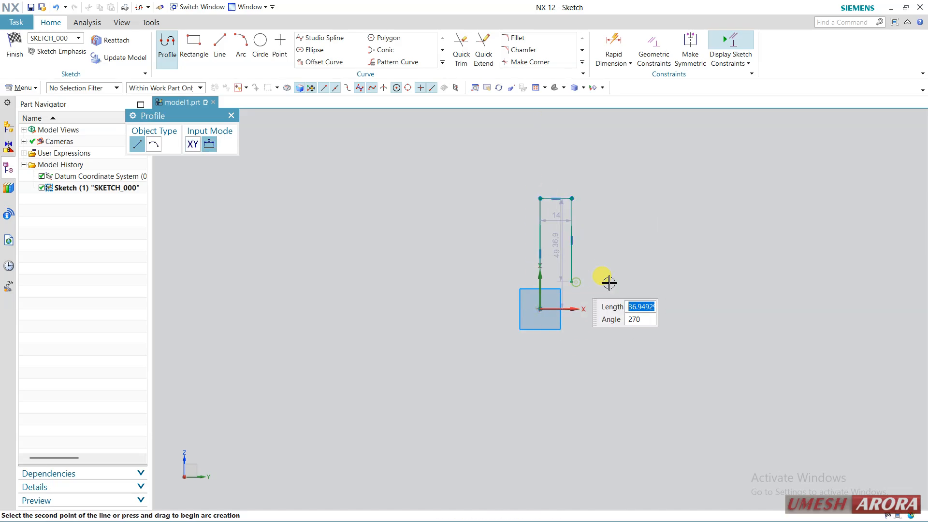
click(650, 283)
click(647, 309)
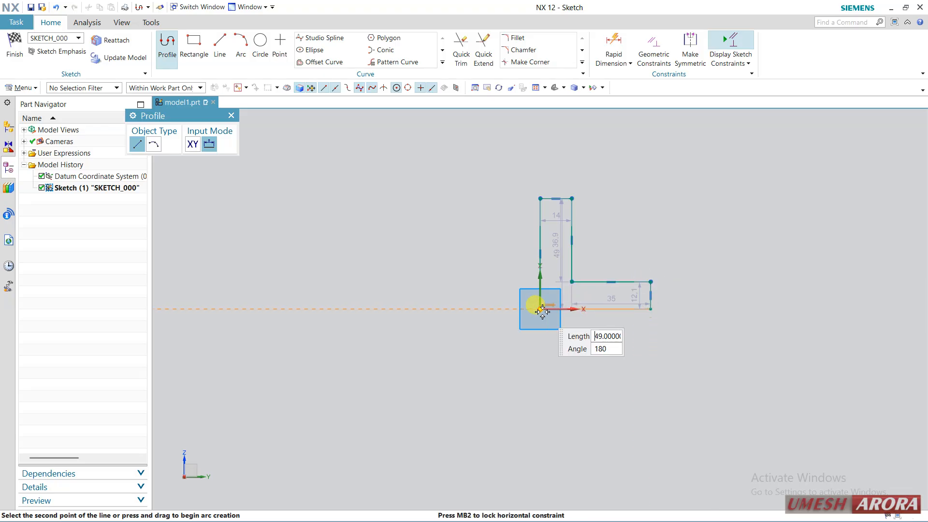
click(538, 308)
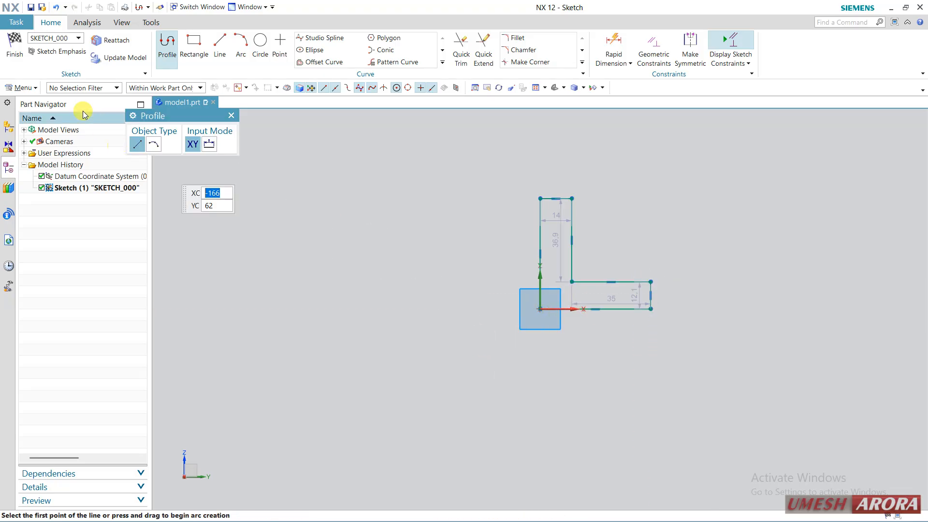
click(15, 48)
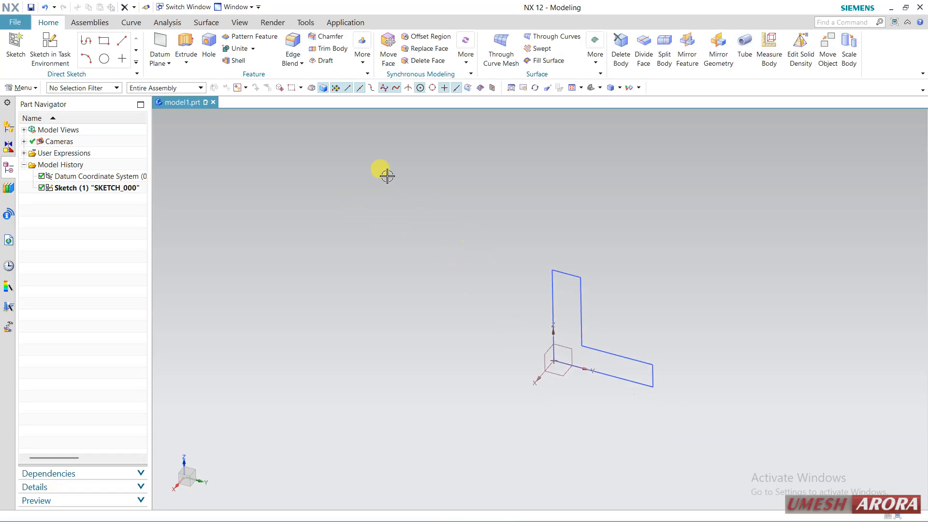
Step: Revolve the L-shaped profile 360° about its inner vertical line through the origin as a solid body
click(184, 63)
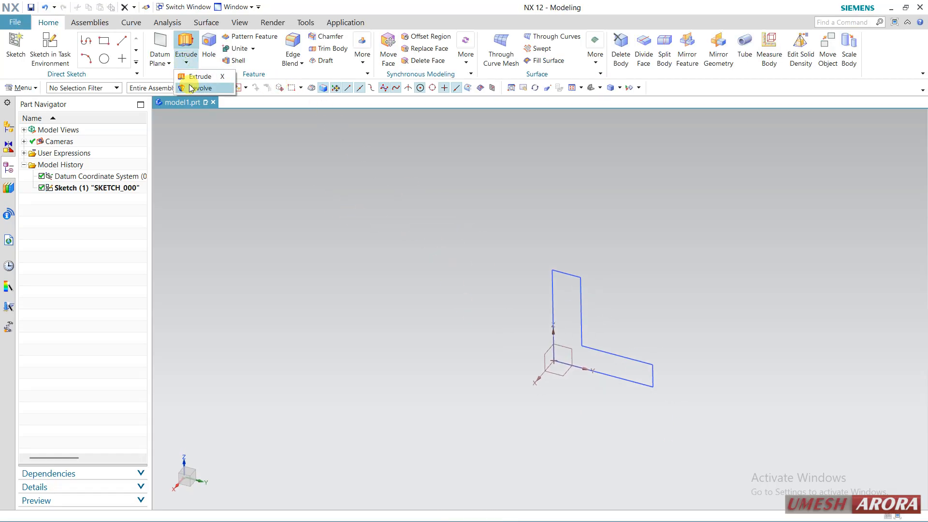
click(199, 88)
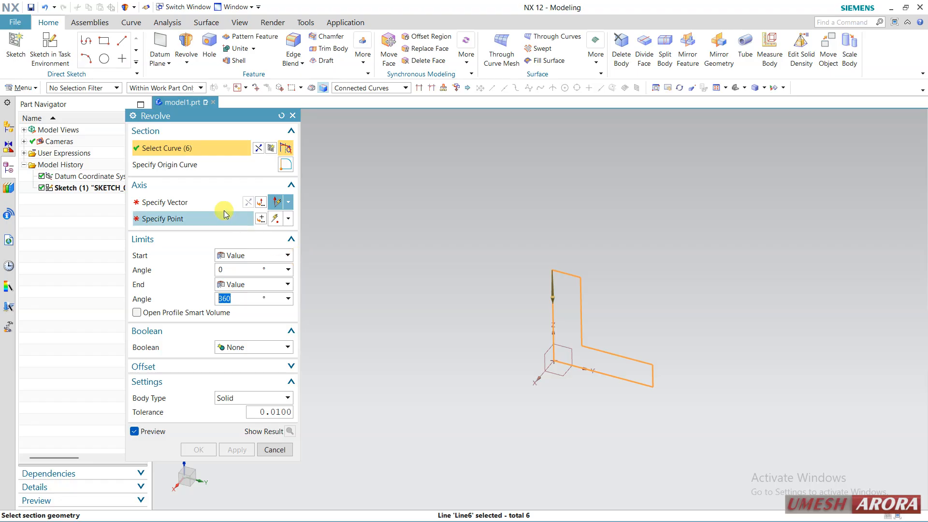
click(210, 202)
click(553, 336)
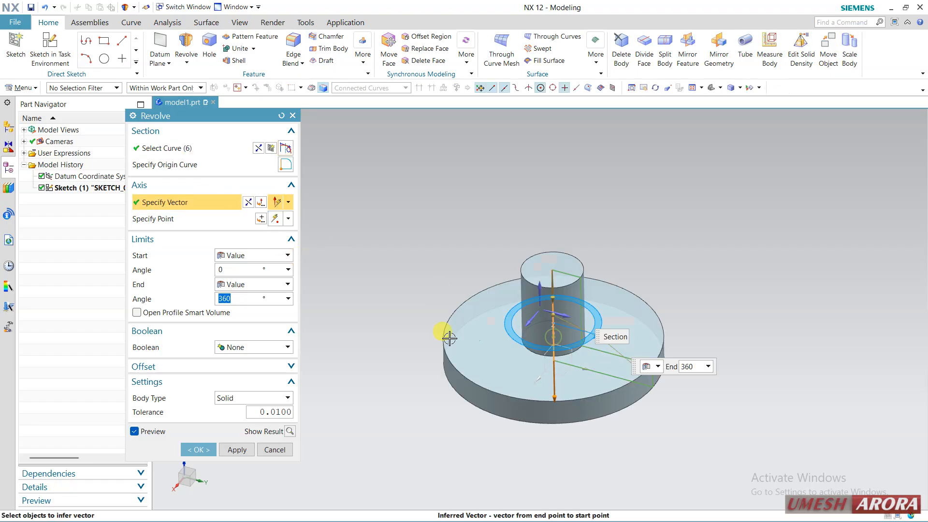
click(197, 449)
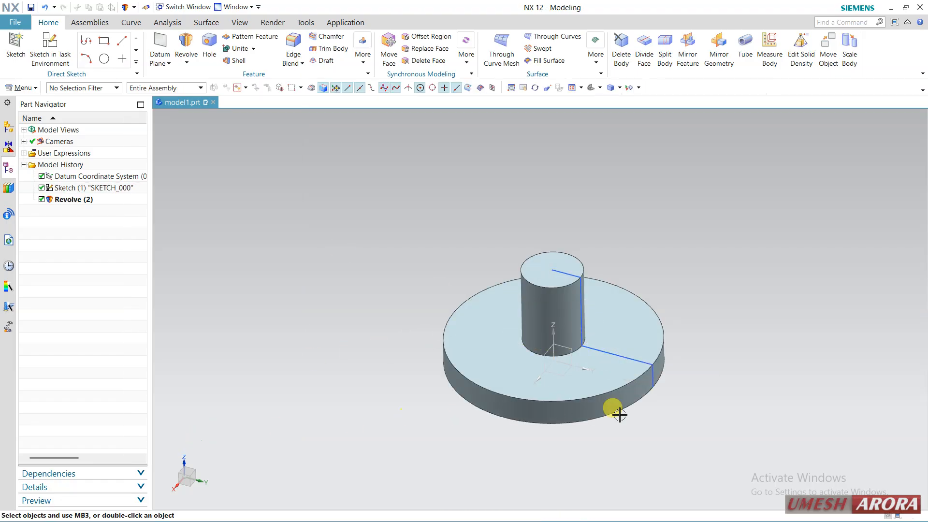
Step: Start a new task-environment sketch on the YZ plane of the datum coordinate system, with the Y axis as horizontal reference
scroll(718, 298, up, 2)
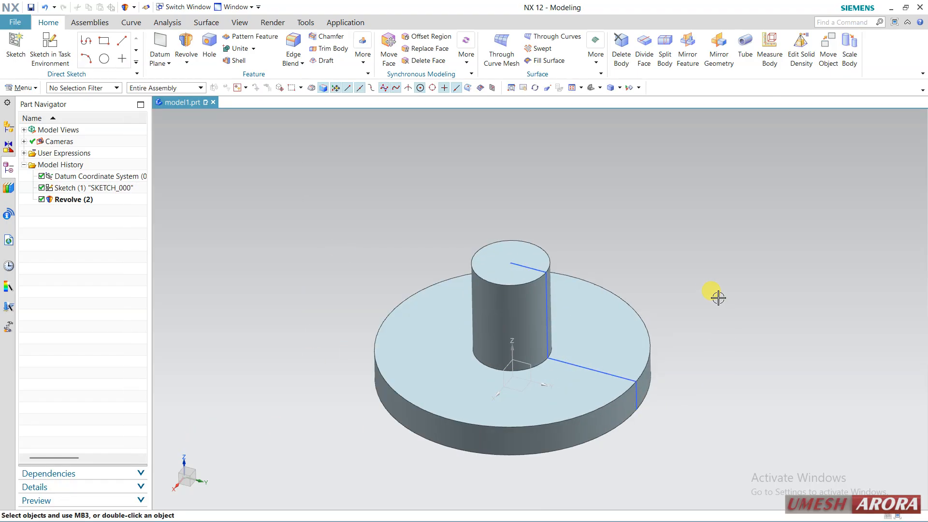
click(49, 48)
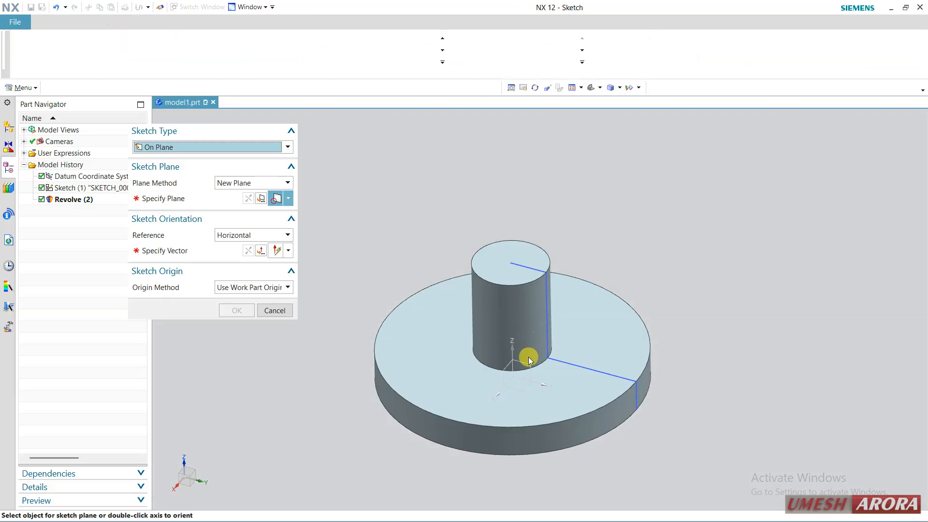
click(518, 352)
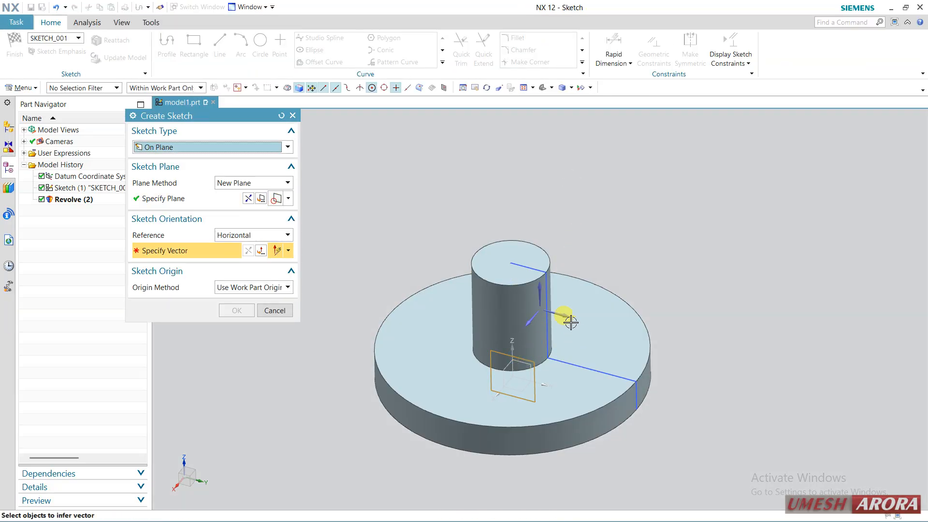
click(570, 322)
middle_click(652, 279)
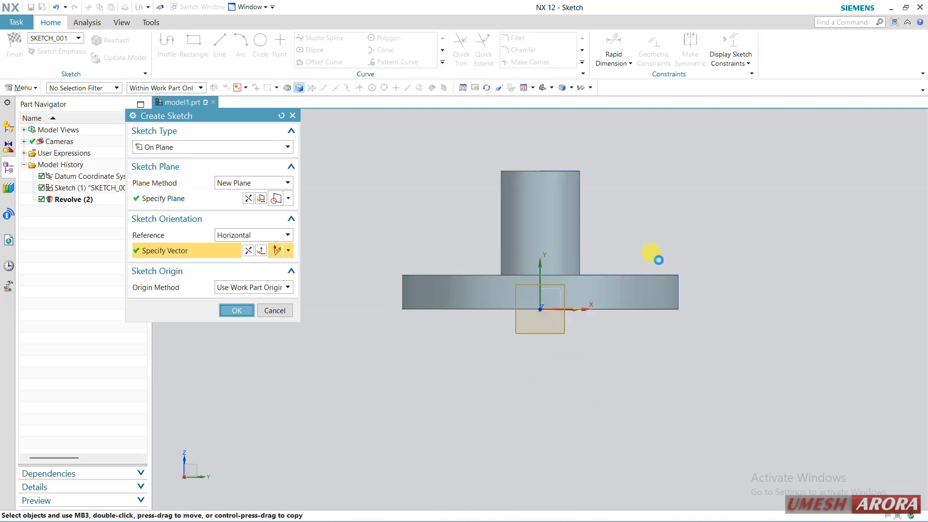
Step: Sketch a diagonal line about 39 mm long from the cylinder's side down to the top of the base, and finish the sketch
scroll(629, 180, up, 1)
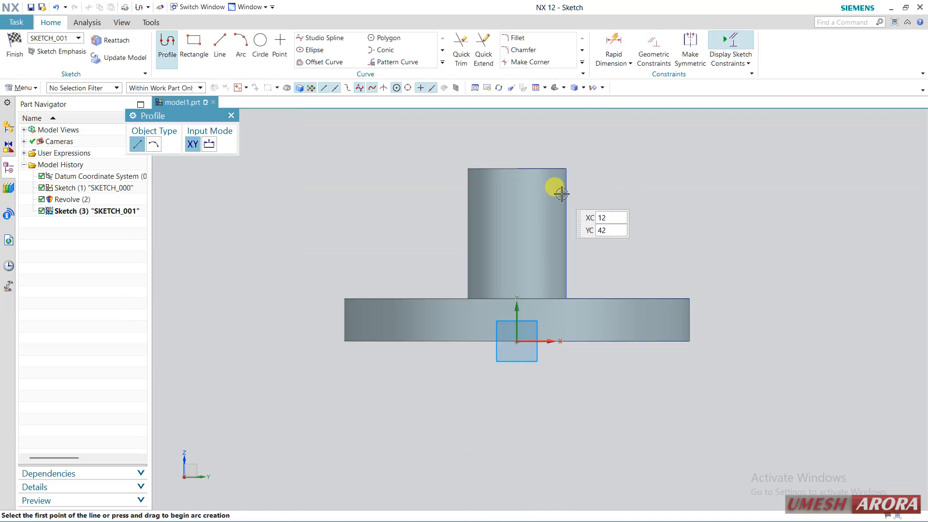
click(565, 195)
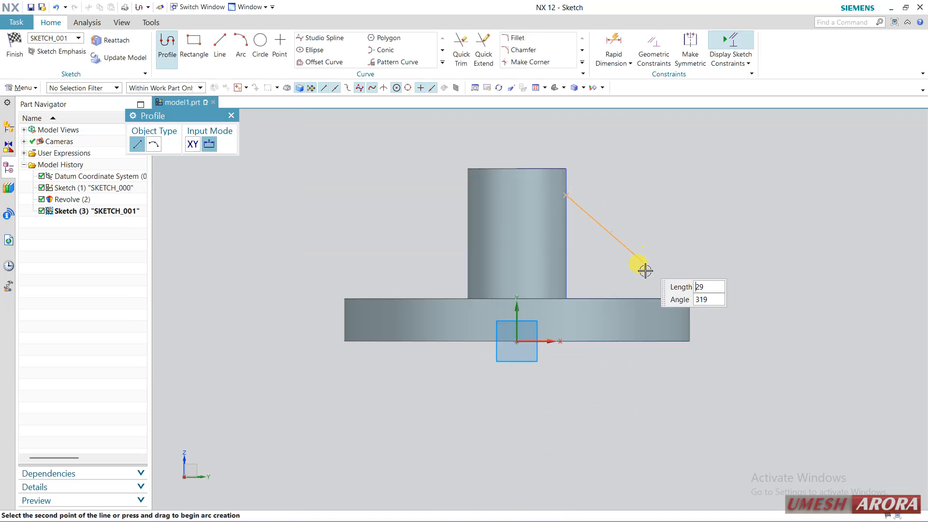
click(655, 299)
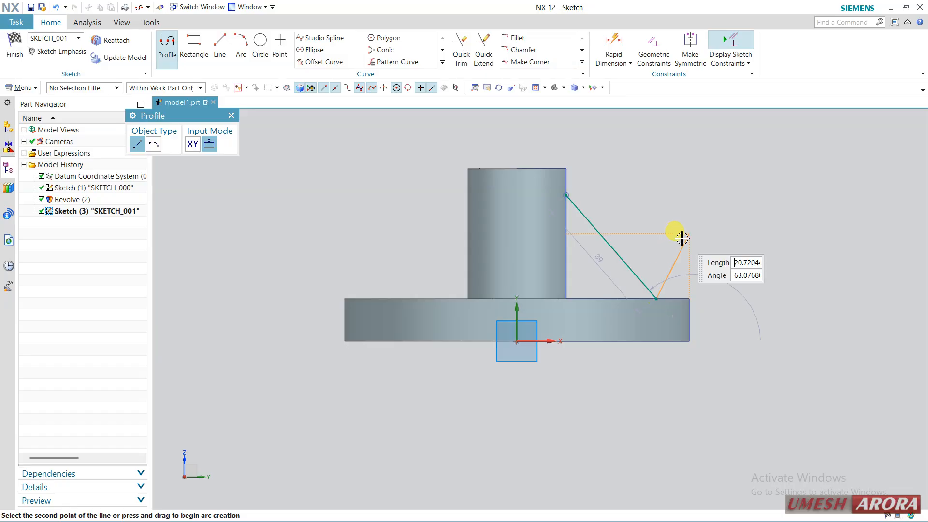
key(Escape)
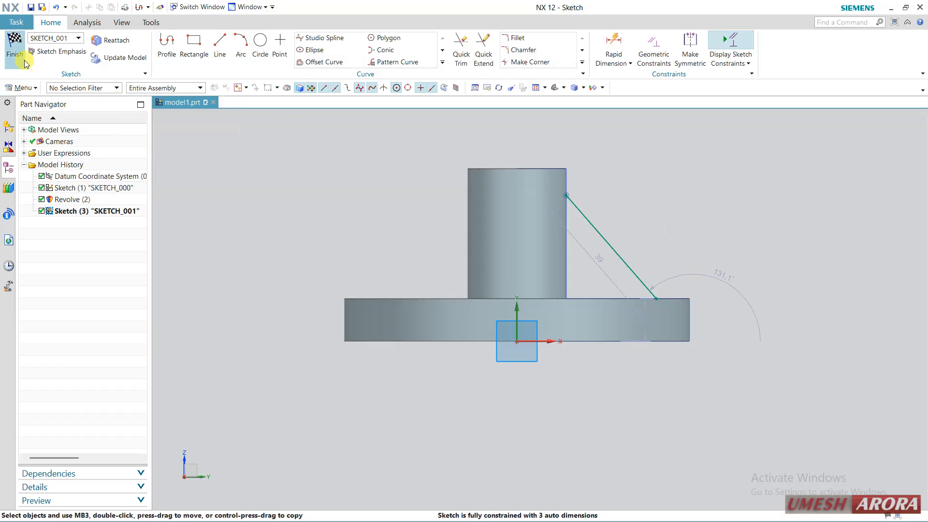
click(24, 60)
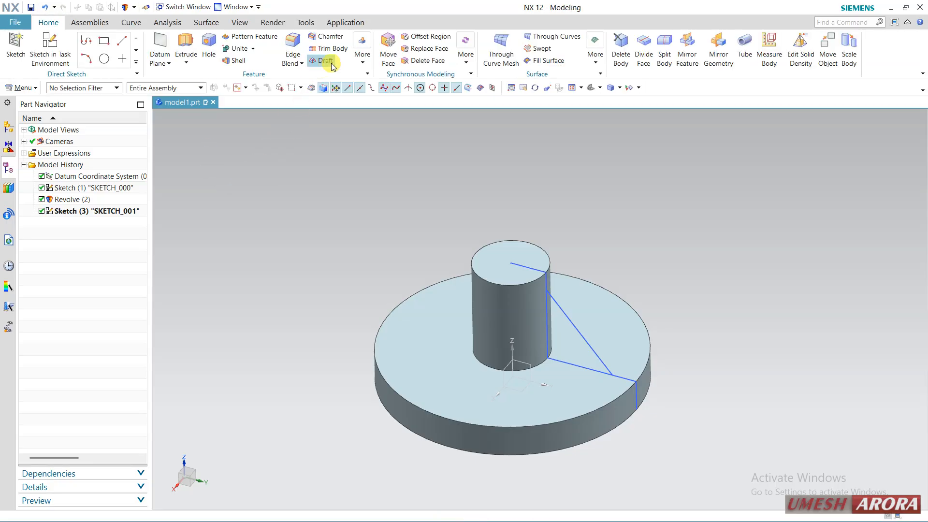
Step: Create a rib from the diagonal line, with walls parallel to the section plane and a symmetric thickness of 10 mm
click(360, 57)
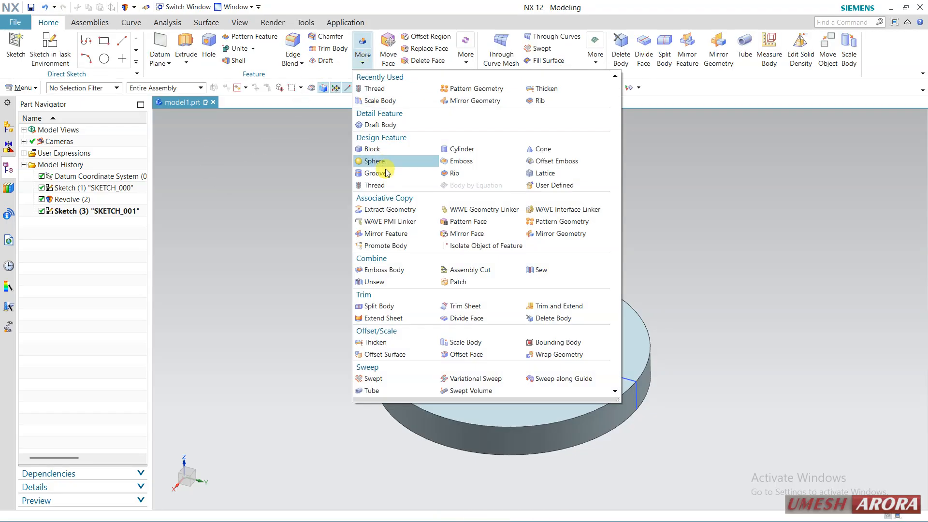
click(454, 174)
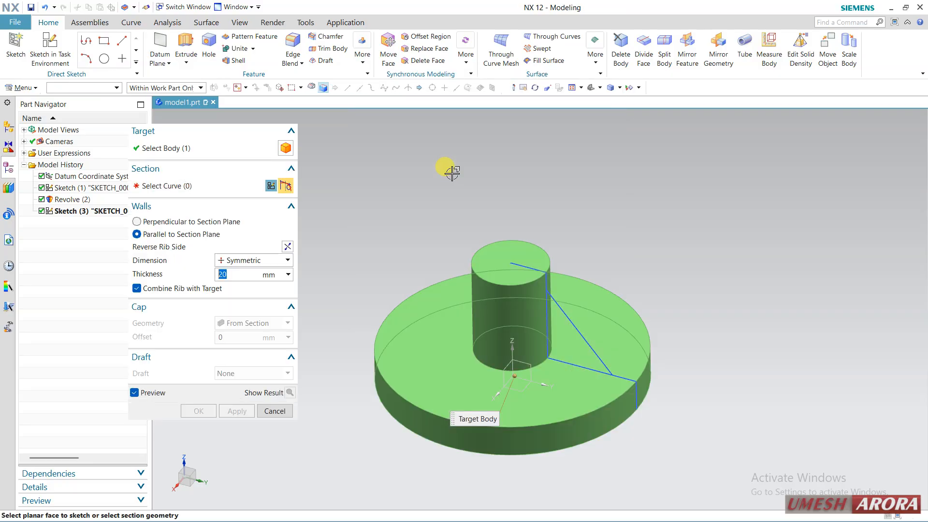
click(561, 310)
middle_drag(622, 238, 603, 231)
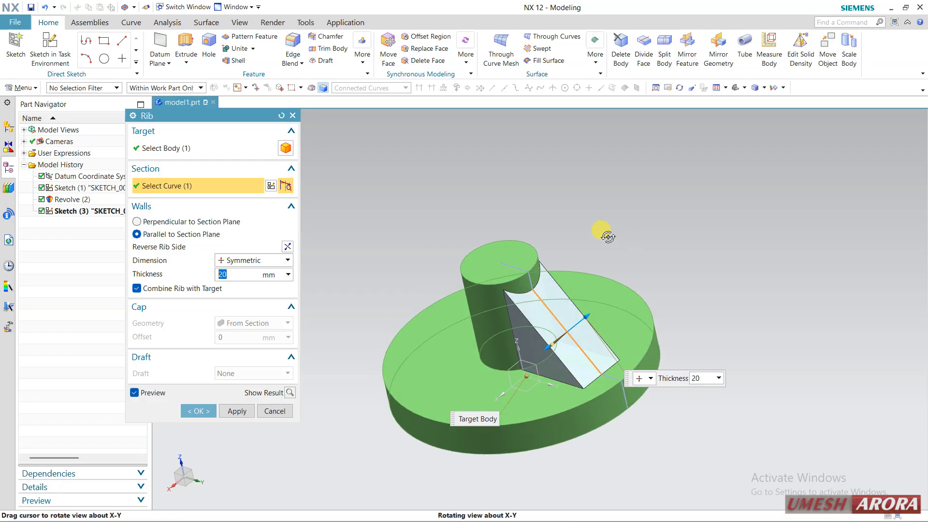
scroll(569, 313, up, 3)
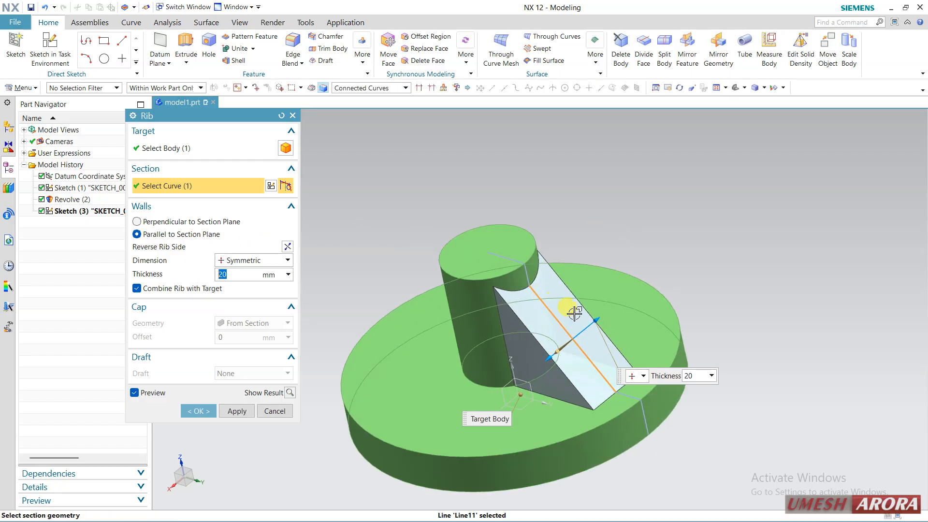
drag(610, 324, 590, 332)
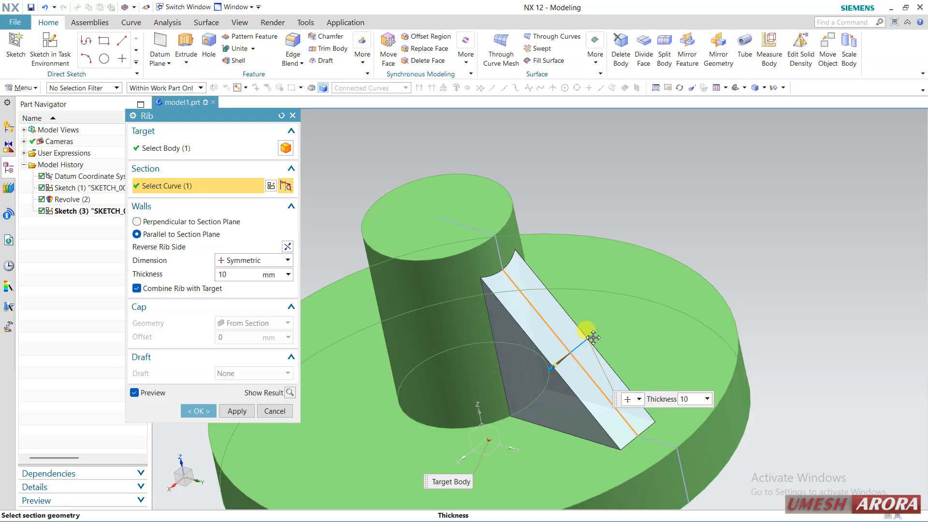
scroll(647, 260, down, 3)
middle_drag(646, 259, 646, 232)
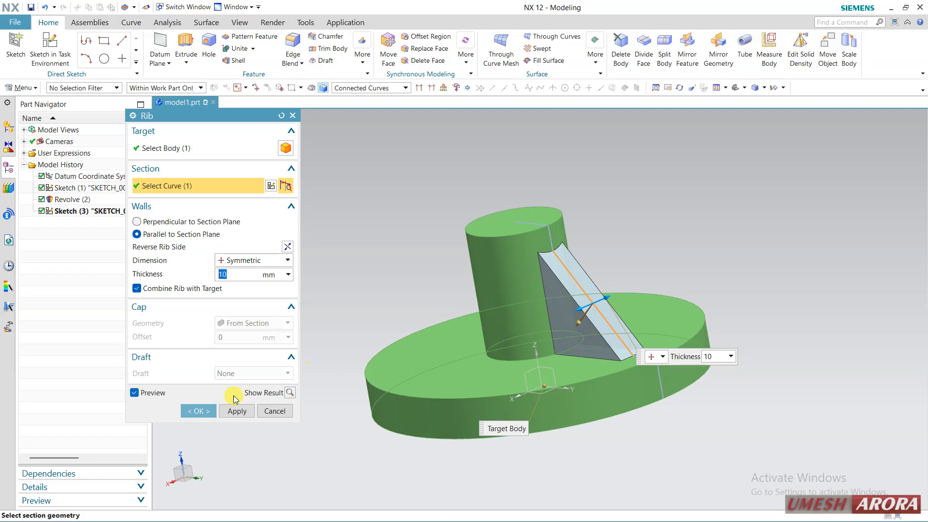
click(192, 412)
Step: Set up a Pattern Feature of the rib with a circular layout about the datum Z axis
middle_drag(346, 282, 341, 233)
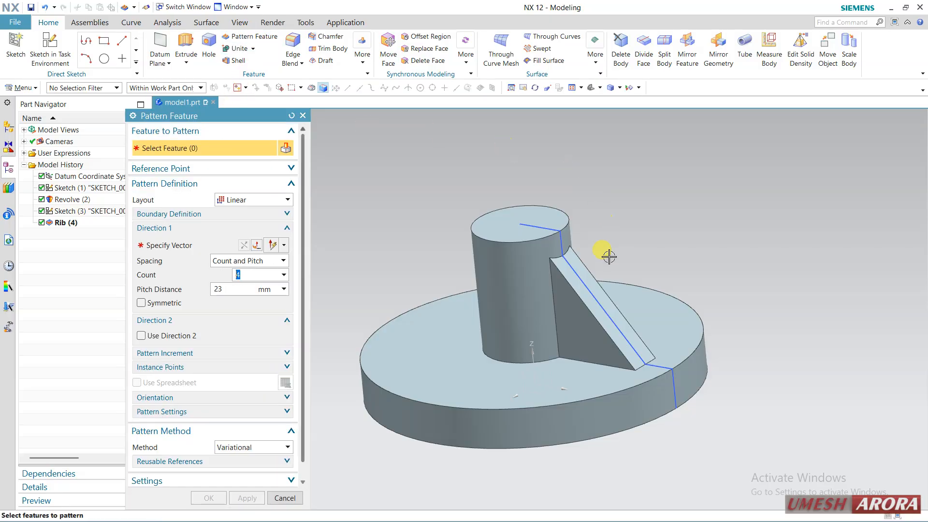
click(564, 296)
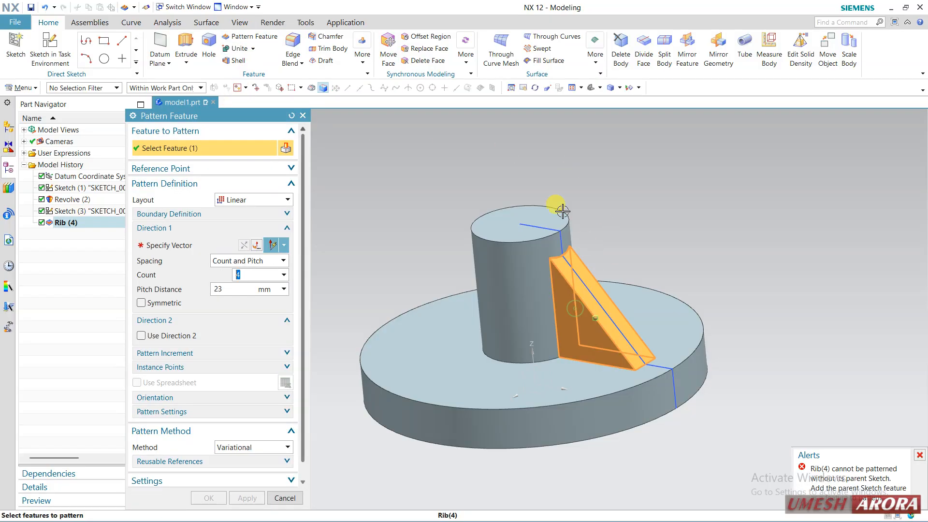
click(235, 197)
click(239, 215)
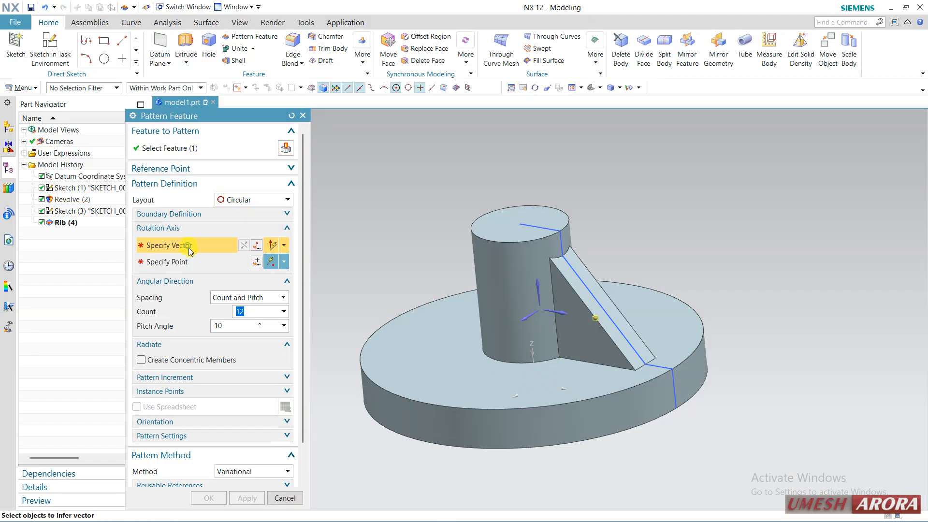
click(530, 343)
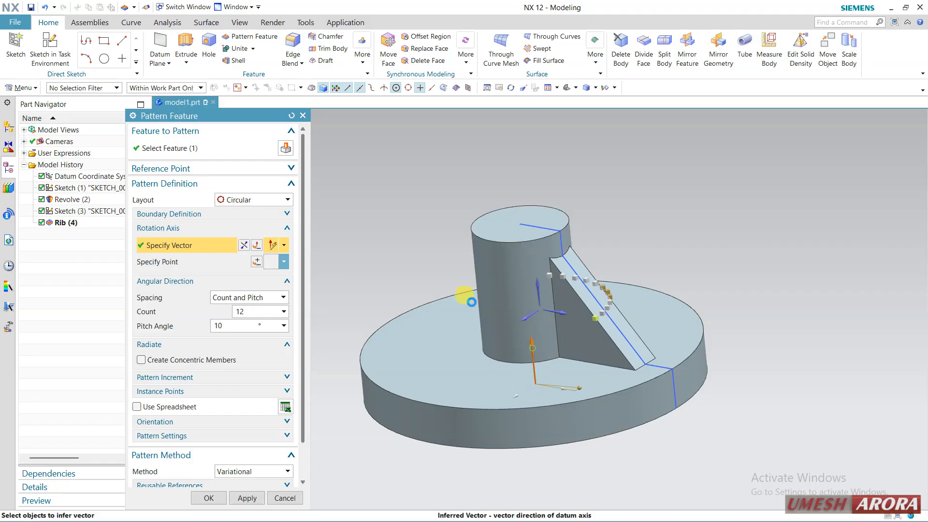
Step: Set the circular pattern's spacing to Count and Span, with a span angle of 360° and a count of 6
click(244, 298)
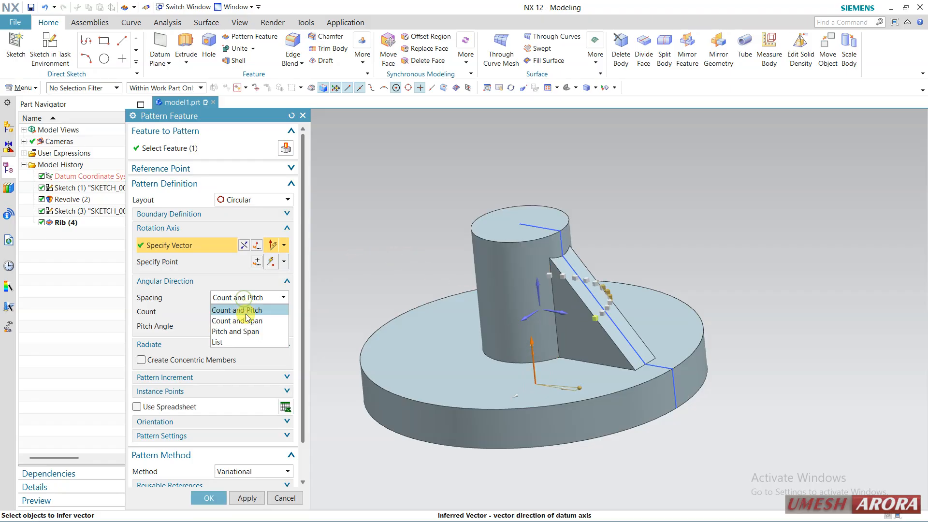
click(244, 321)
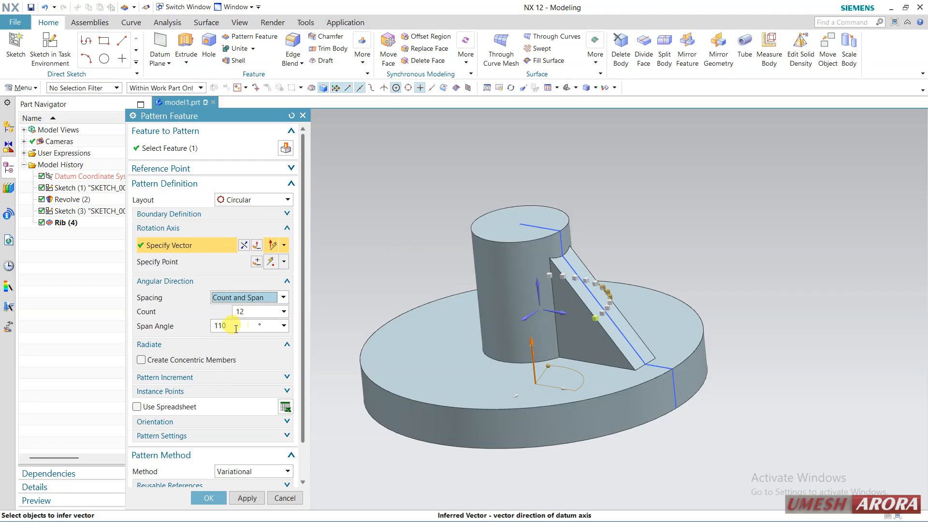
click(236, 326)
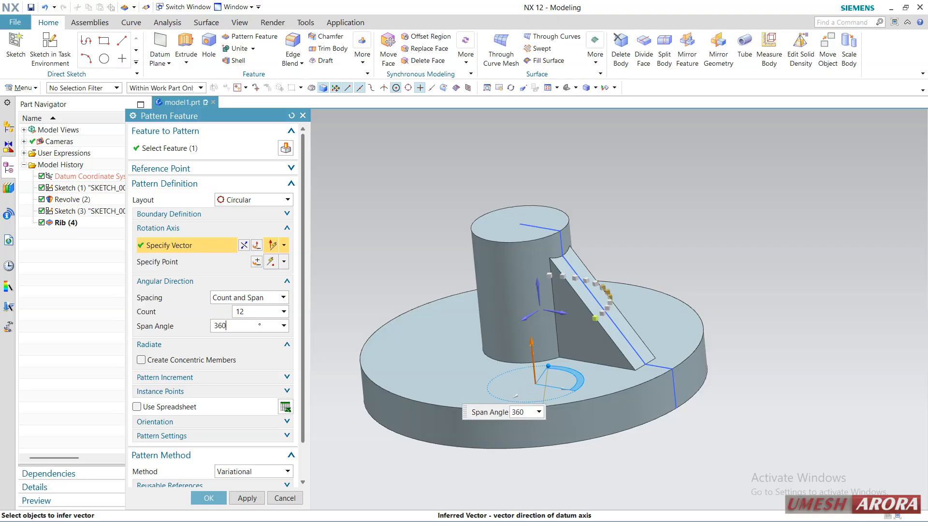
text(360)
key(Return)
click(248, 315)
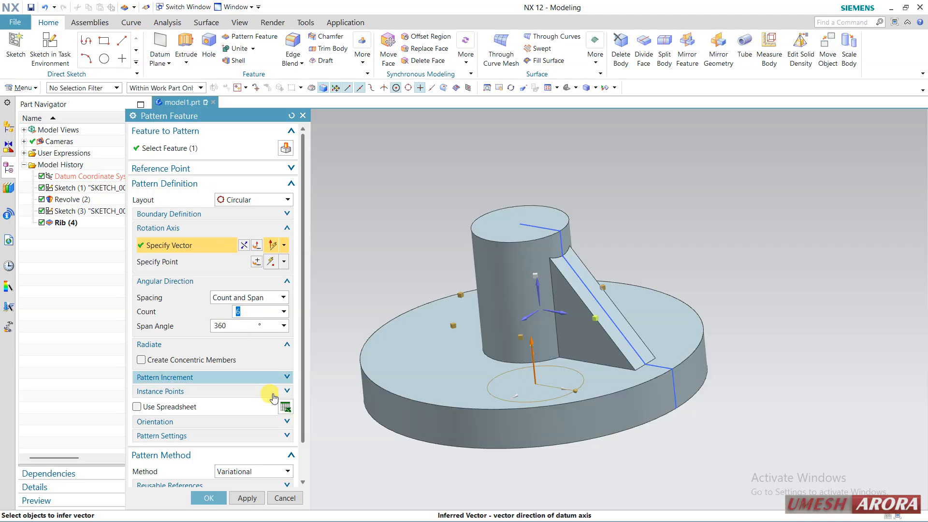
Step: Try to show the result of the circular pattern with only the rib selected
scroll(280, 415, down, 1)
click(290, 478)
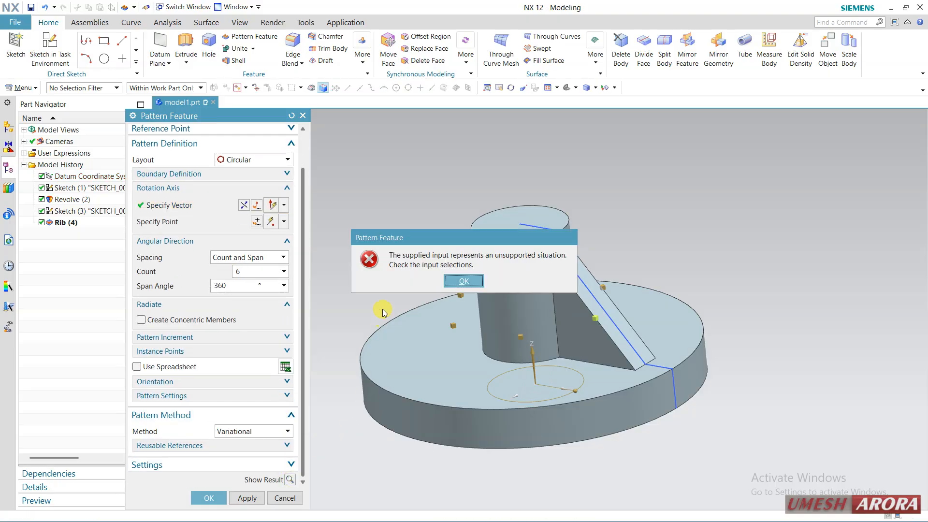
click(461, 281)
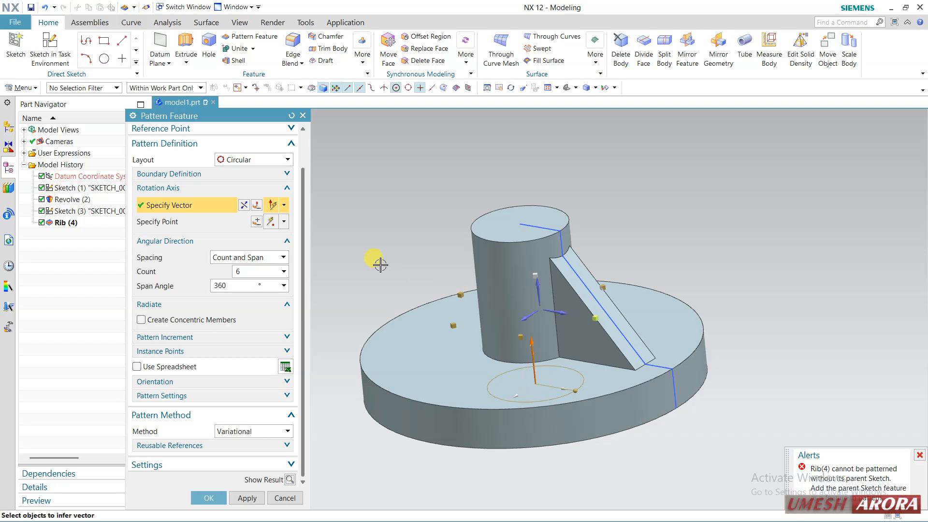
Step: Add the rib's parent sketch to the features to pattern, preview the result and create the circular pattern
scroll(232, 274, up, 3)
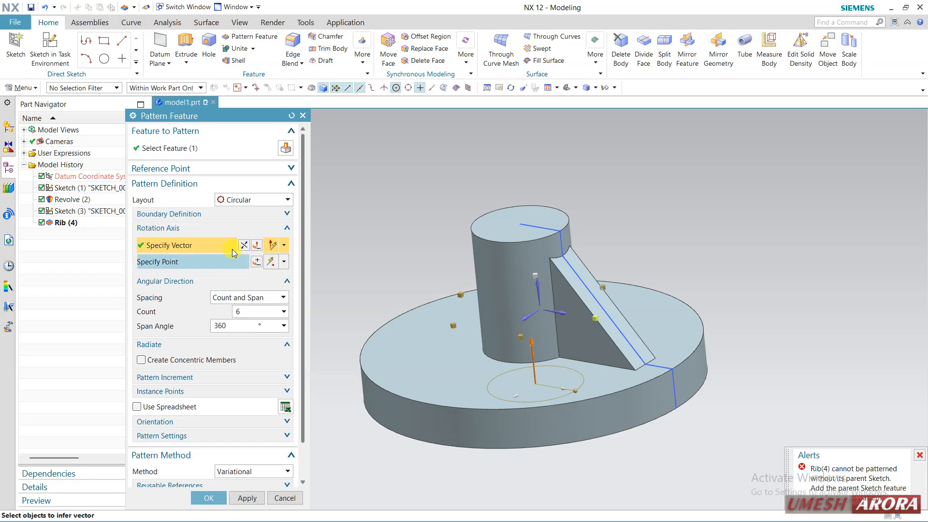
click(220, 148)
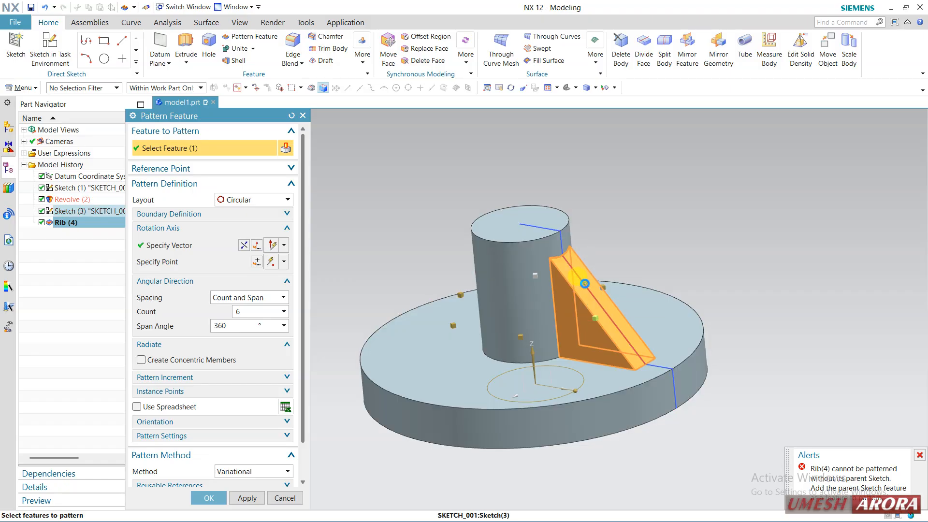
click(584, 284)
scroll(273, 418, down, 3)
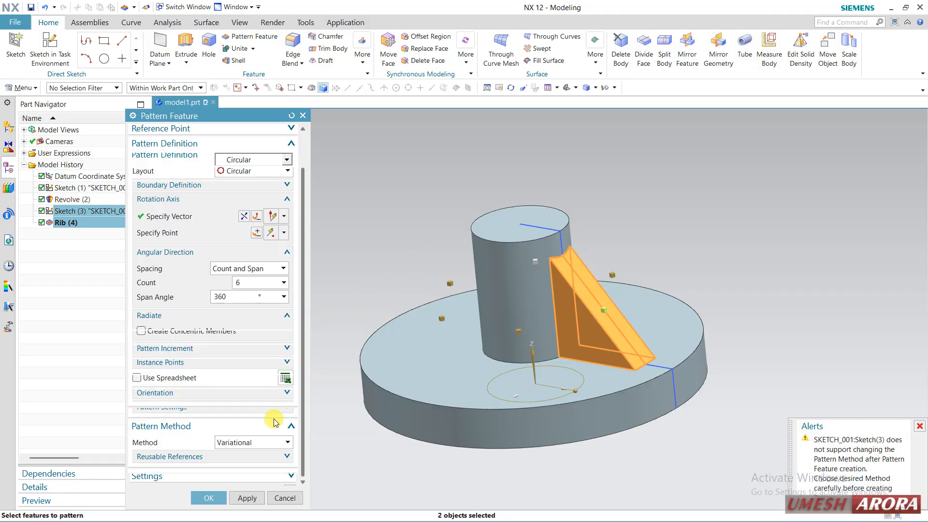
click(289, 478)
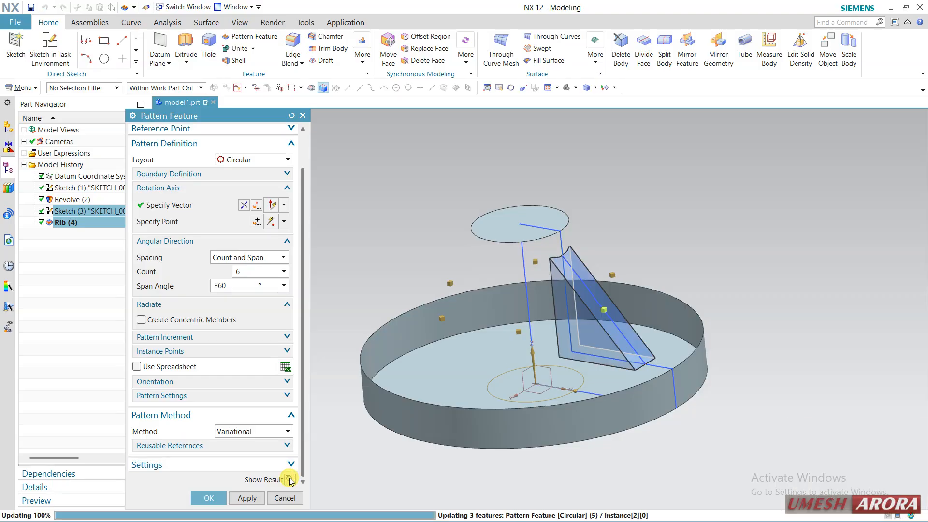
middle_drag(626, 331, 696, 387)
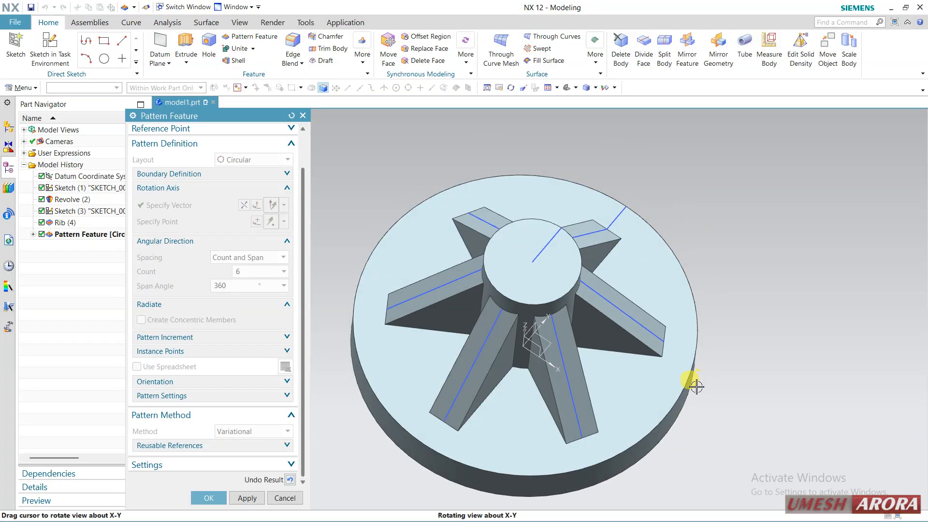
click(208, 498)
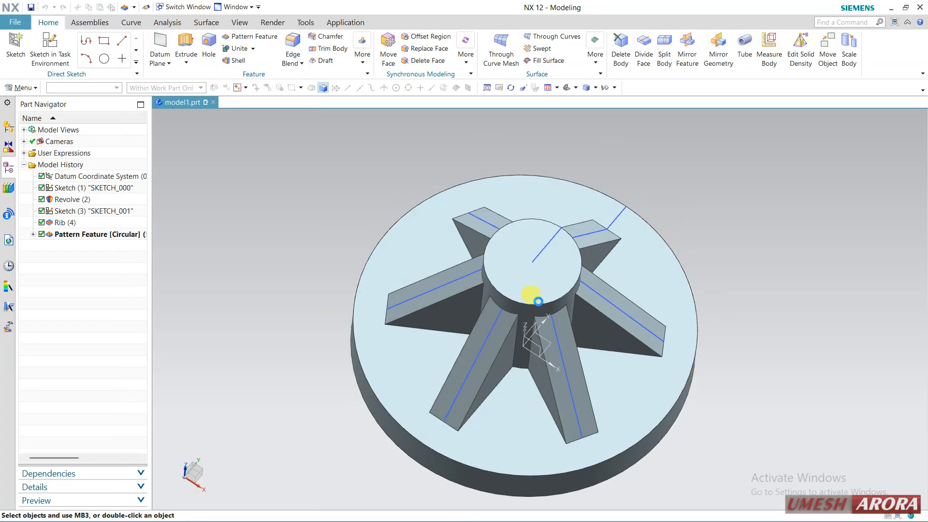
Step: Delete both sketches, the revolve, the rib and the circular pattern, keeping only the datum coordinate system, and accept the dependency notification
middle_drag(546, 335, 532, 351)
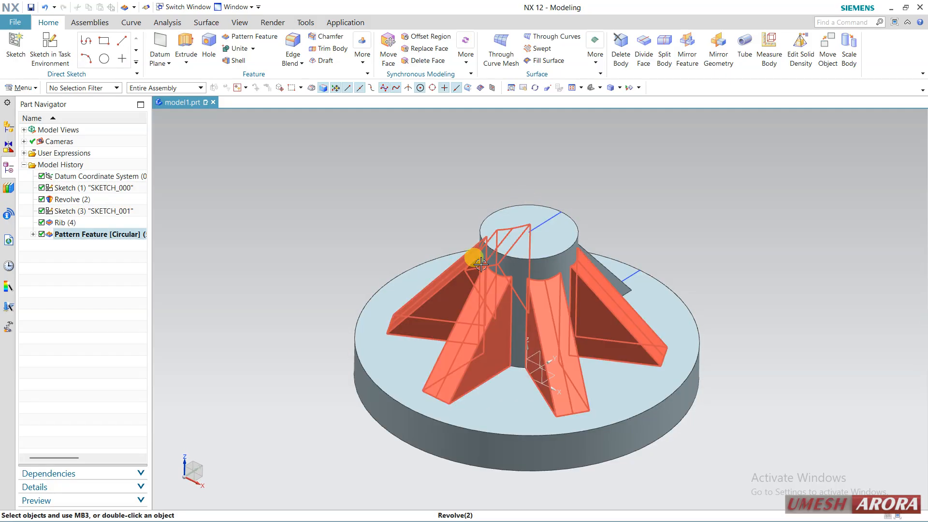
click(75, 188)
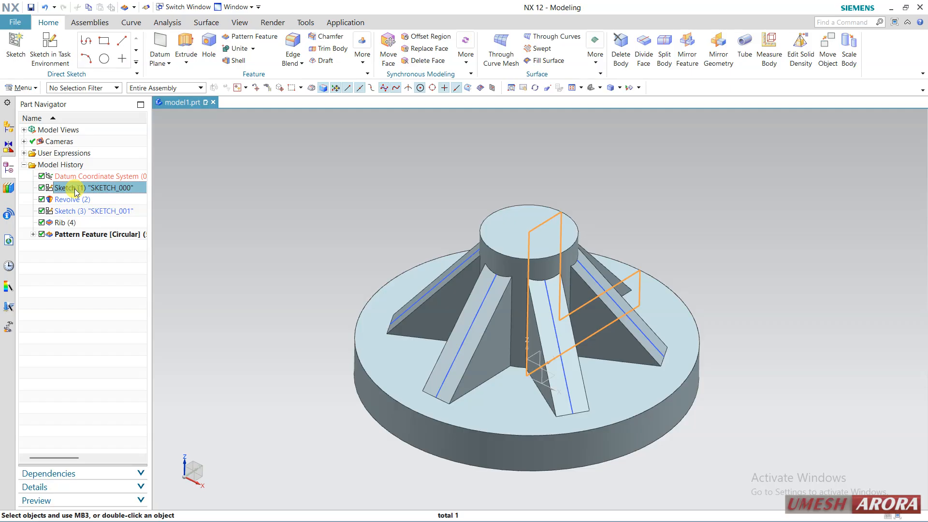
shift+click(80, 232)
right_click(77, 235)
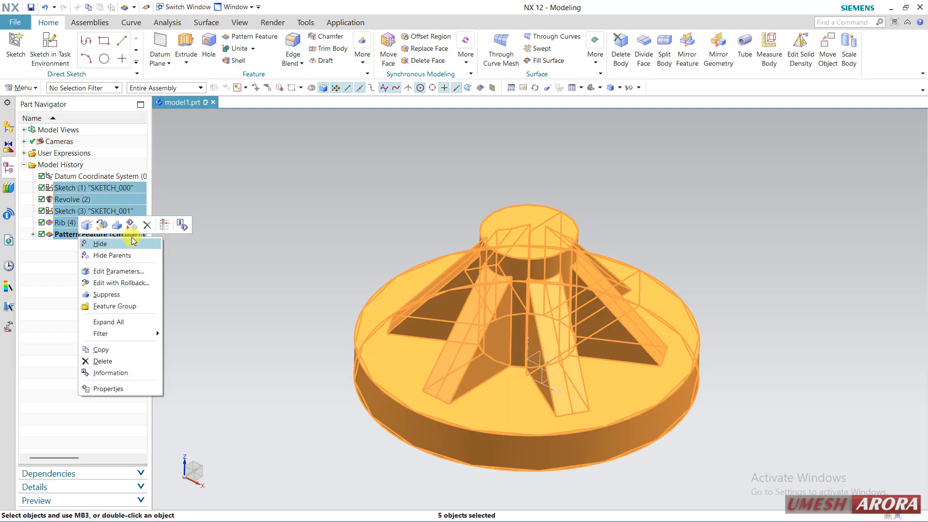
click(146, 225)
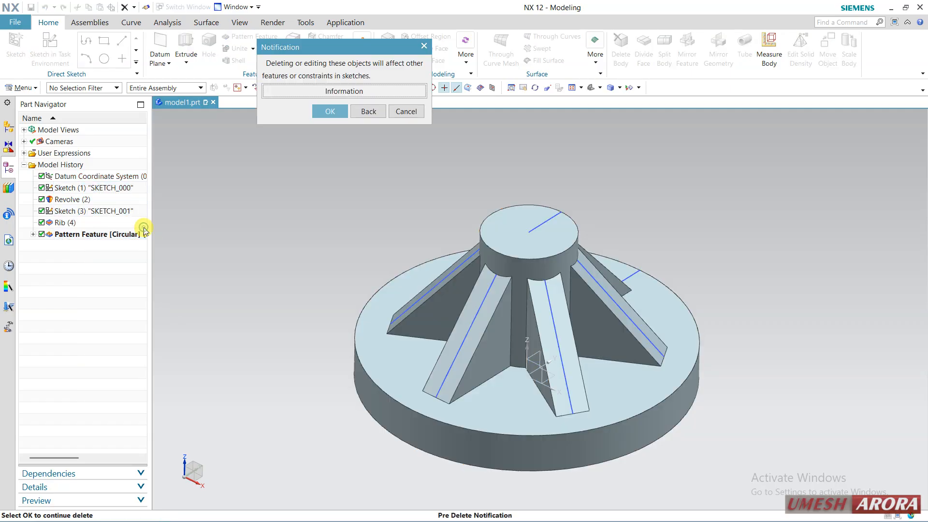
click(329, 110)
Step: Create a Block design feature at the datum origin with its default settings
click(357, 67)
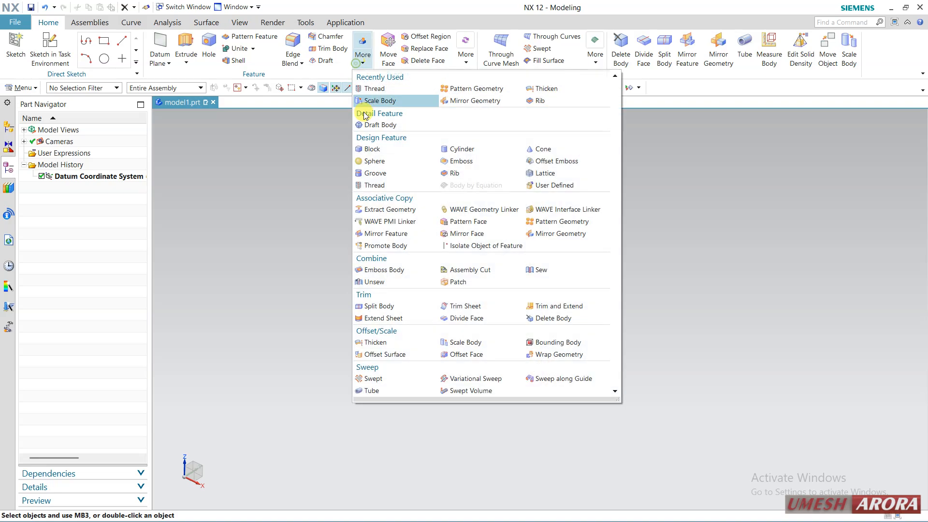
click(385, 149)
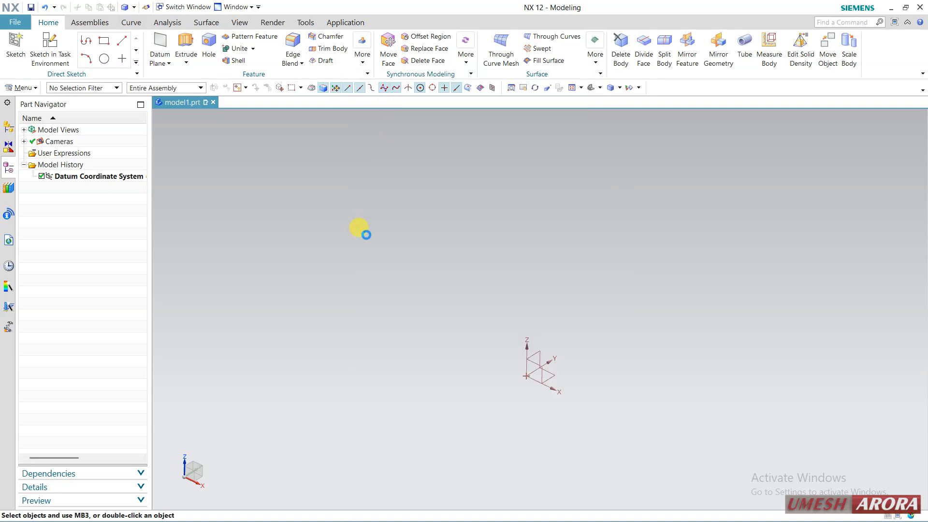
middle_click(366, 234)
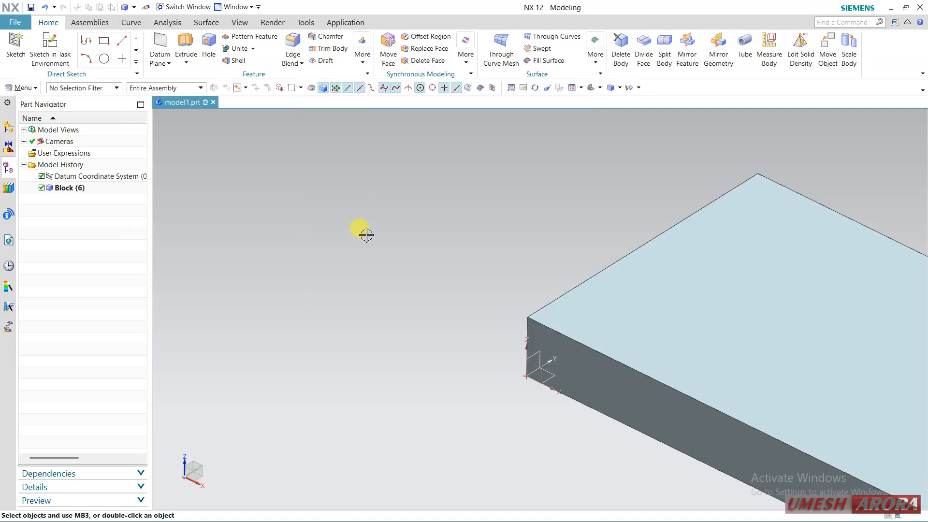
scroll(345, 238, down, 2)
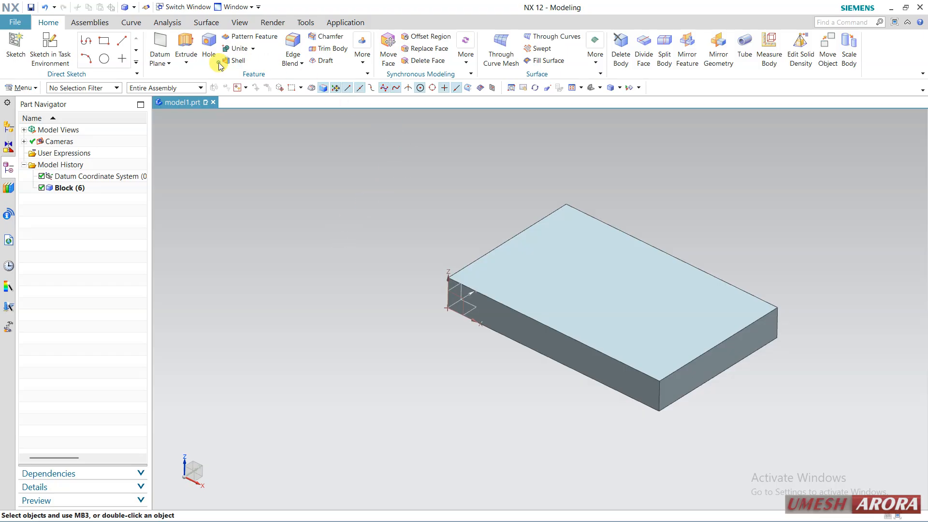
Step: Shell the block to a 3 mm wall thickness, removing its top face
click(236, 61)
click(689, 269)
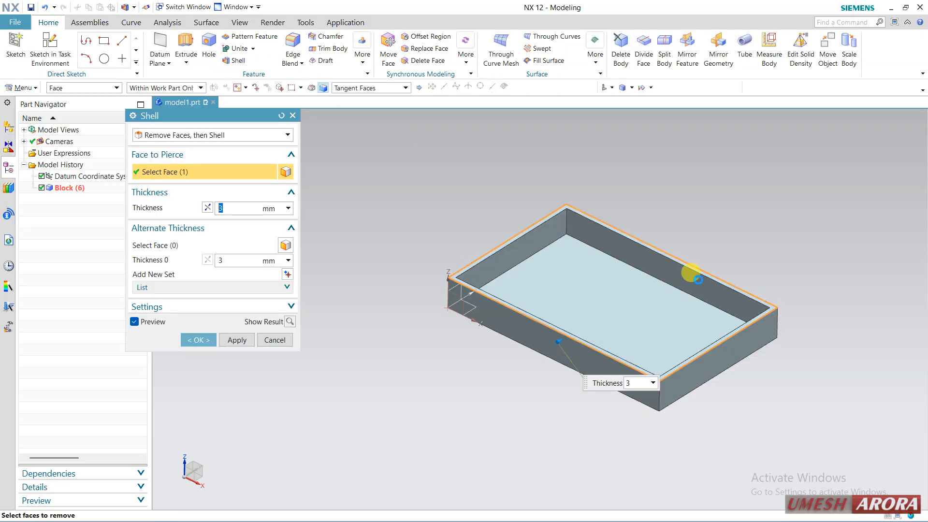
click(198, 340)
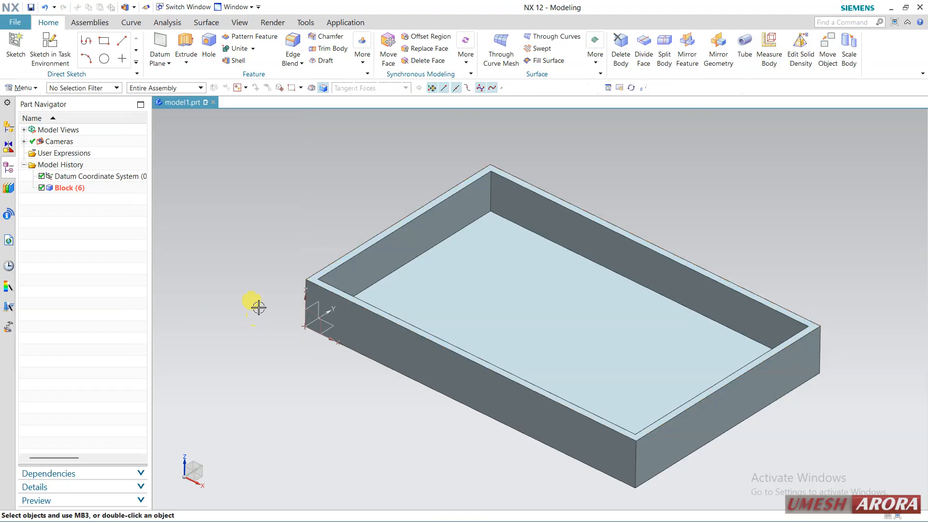
Step: Create a sketch on the shelled block's inner floor face with the horizontal reference along the X-axis
click(48, 56)
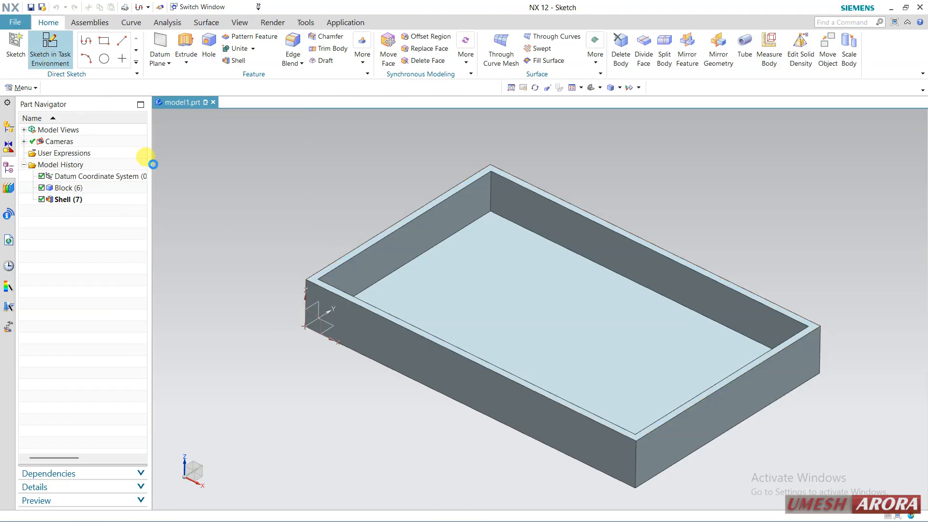
click(473, 294)
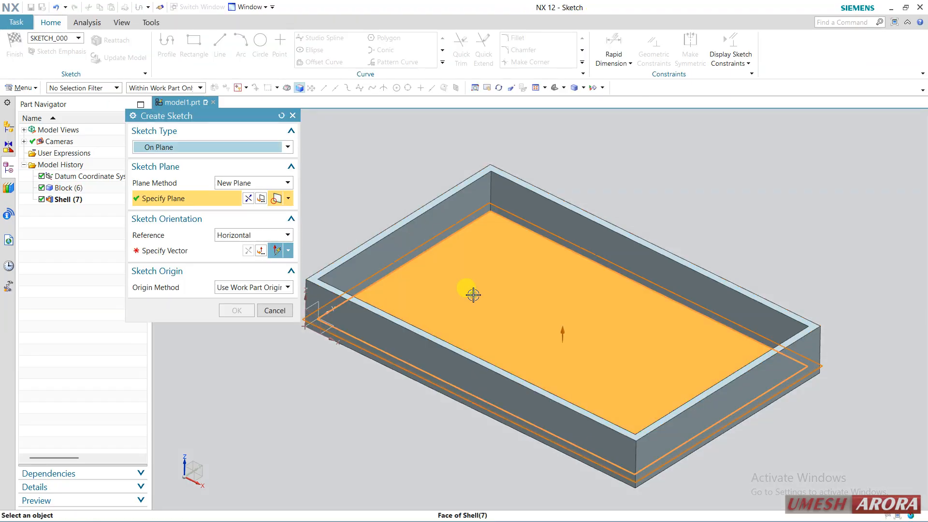
click(555, 314)
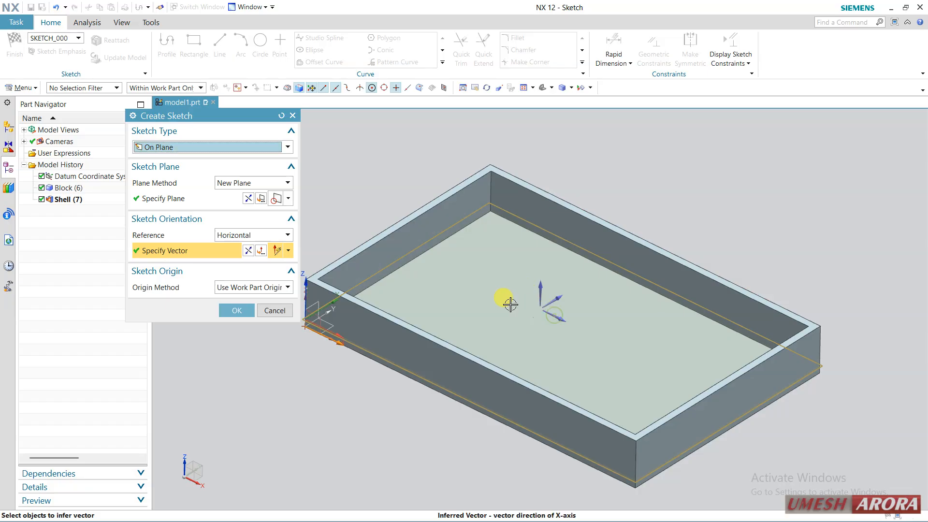
middle_click(504, 303)
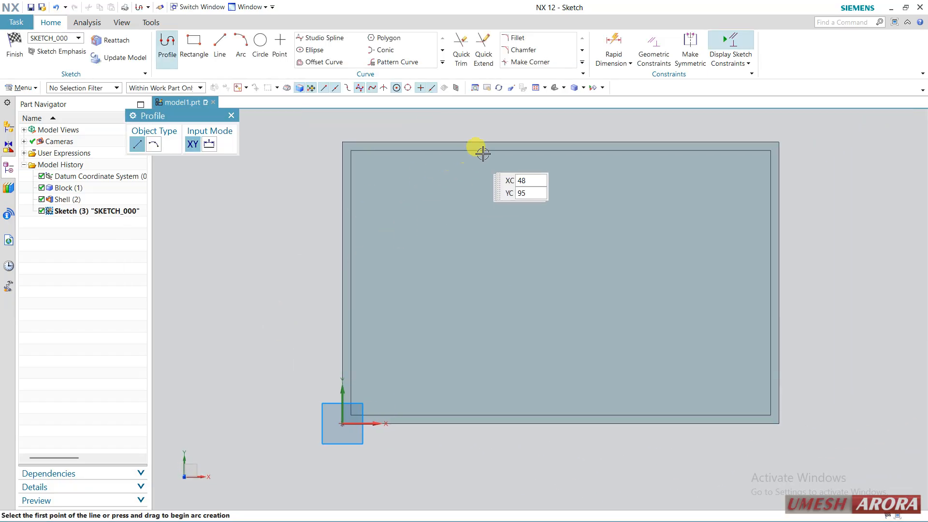
Step: Draw a three-point arc between the two long inner edges, bulging toward positive X, and finish the sketch
click(239, 46)
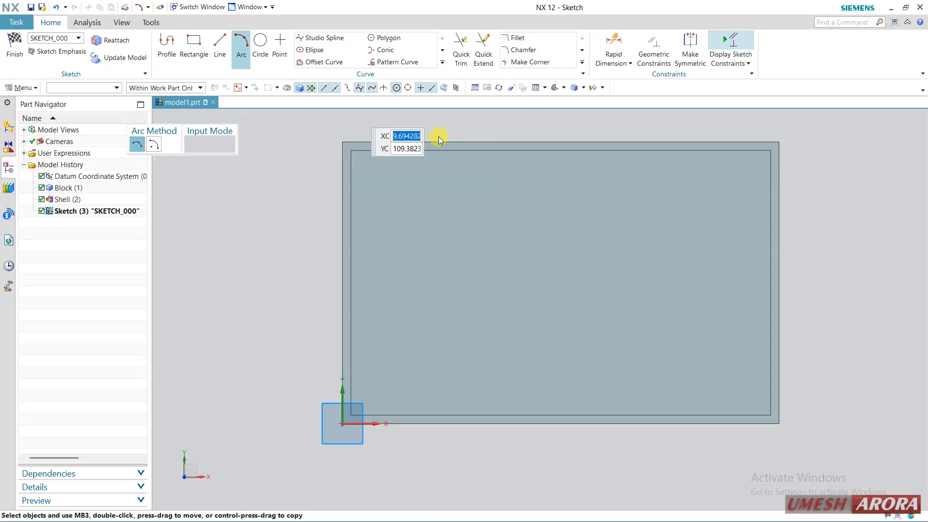
click(488, 149)
click(522, 416)
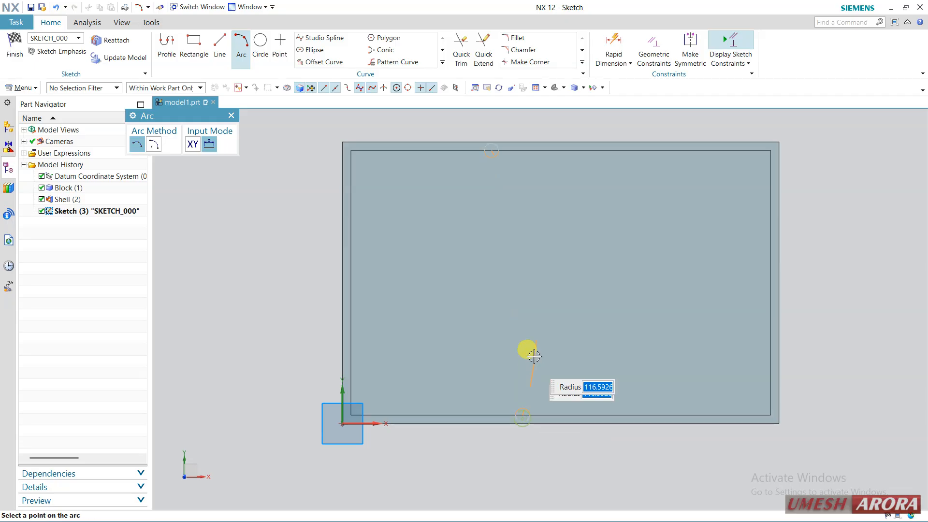
click(343, 288)
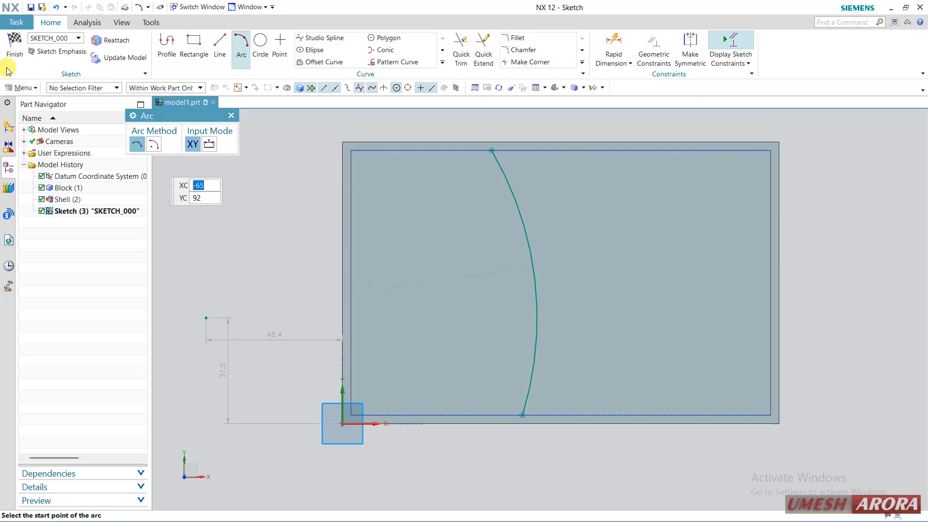
key(ctrl+q)
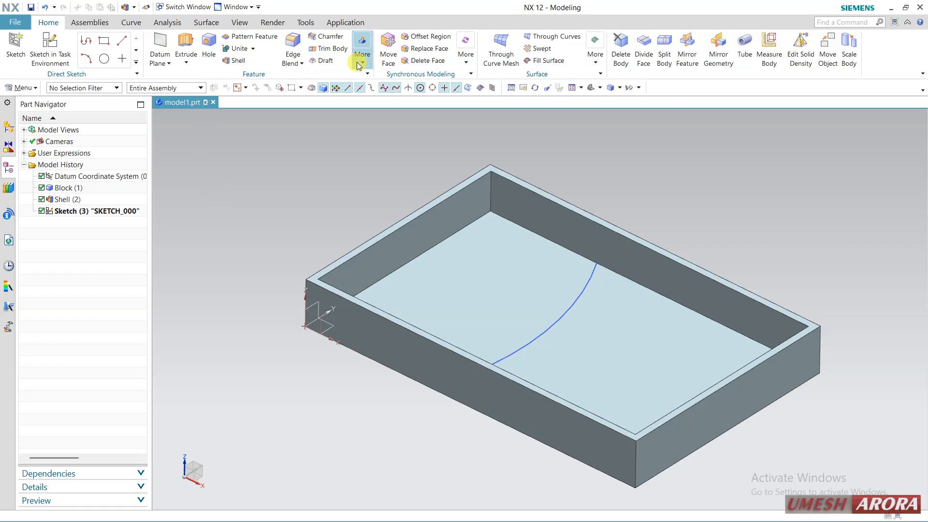
Step: Start a Rib from the floor arc with walls parallel to the section plane and a symmetric thickness of 22 mm
click(358, 66)
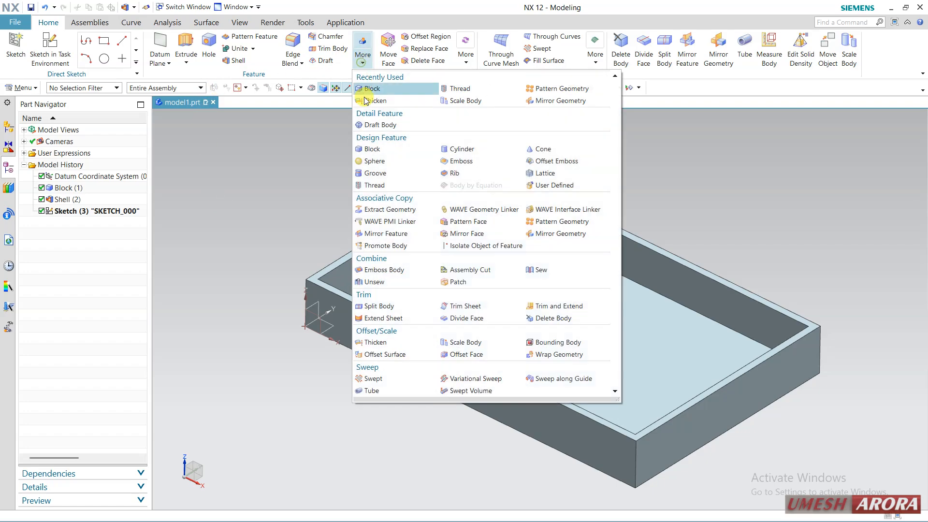
click(445, 174)
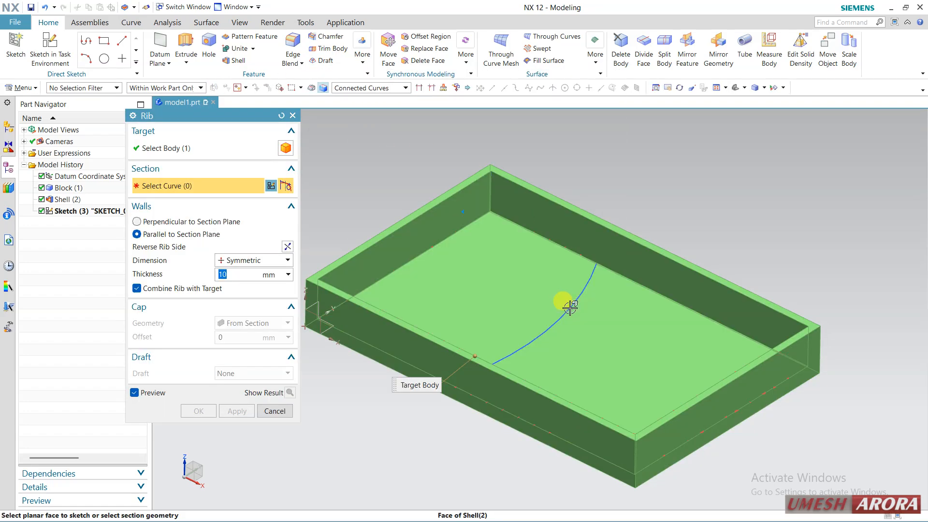
click(570, 306)
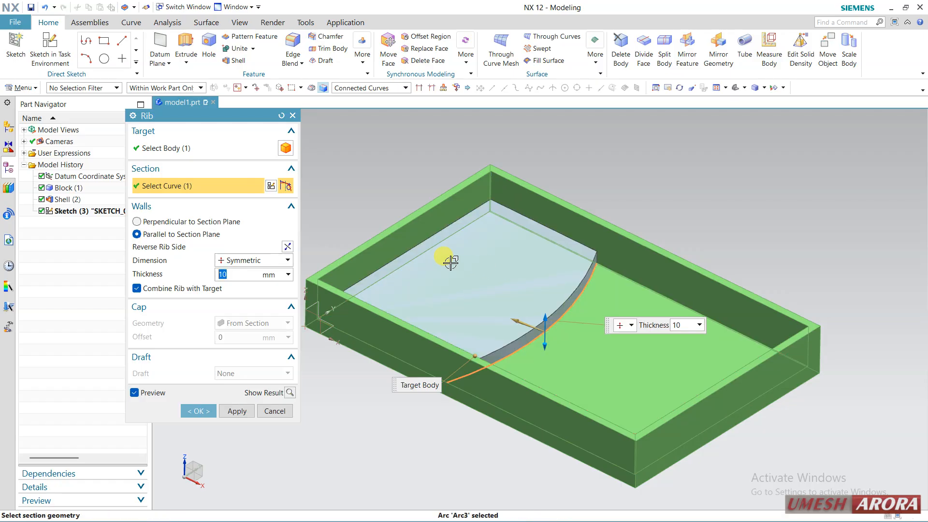
drag(542, 314, 546, 300)
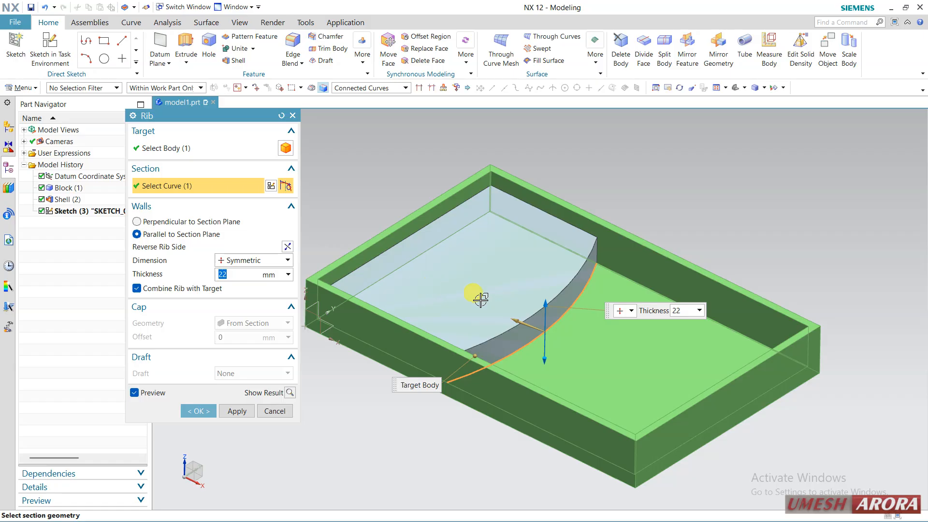
Step: Reverse the rib side, set the rib thickness to 13 mm and create the rib
click(287, 246)
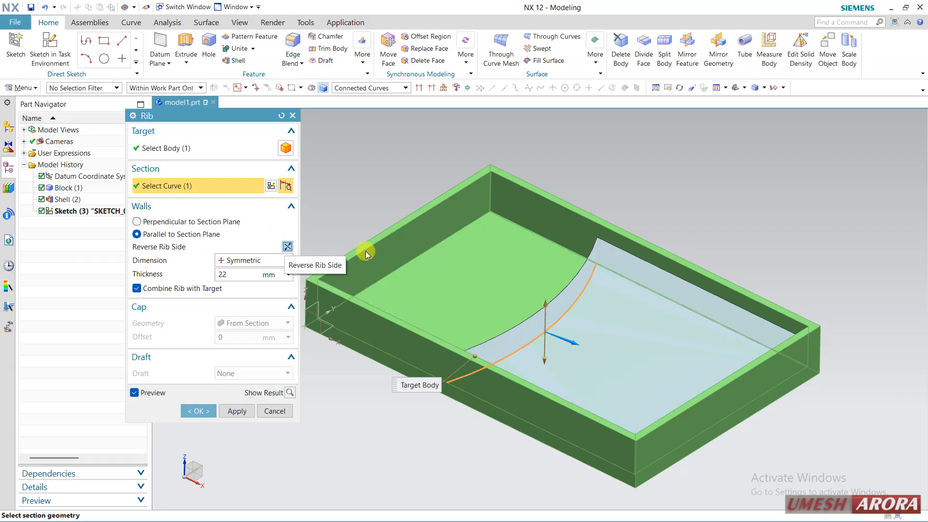
middle_drag(595, 319, 617, 331)
drag(544, 314, 532, 320)
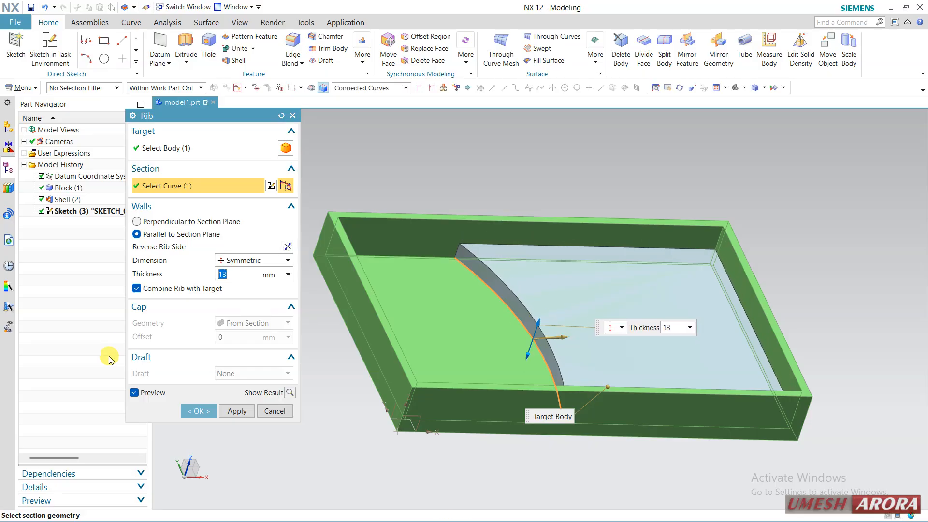
click(192, 411)
Step: Create a sketch on the tray's top rim face with the horizontal reference along the X direction
middle_drag(414, 207, 383, 213)
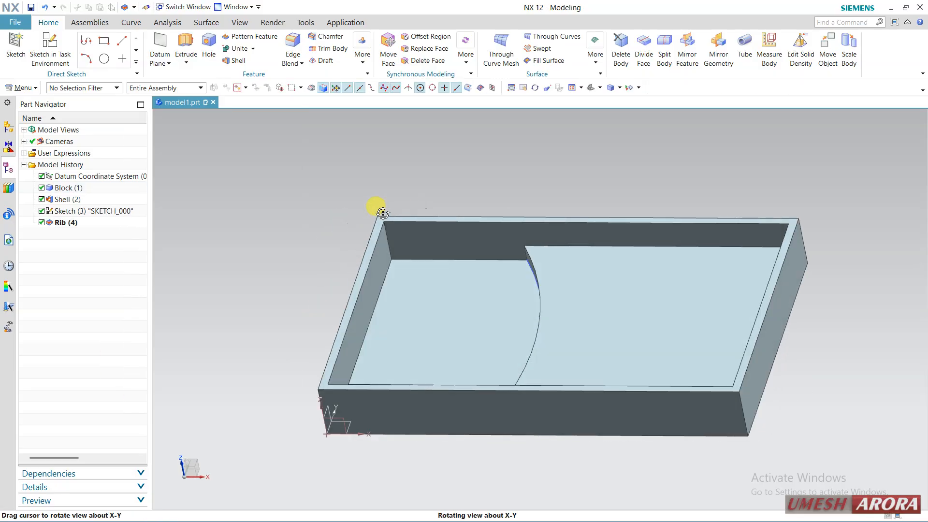
click(48, 46)
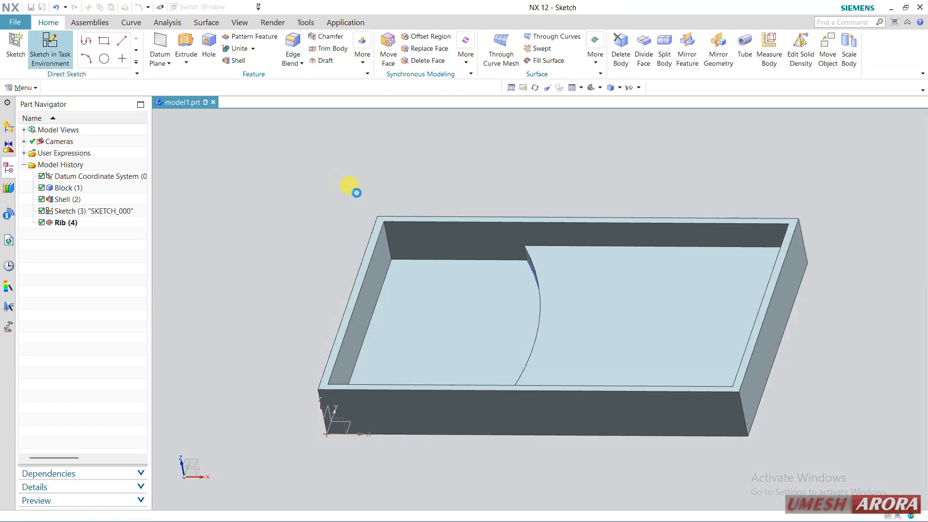
click(374, 214)
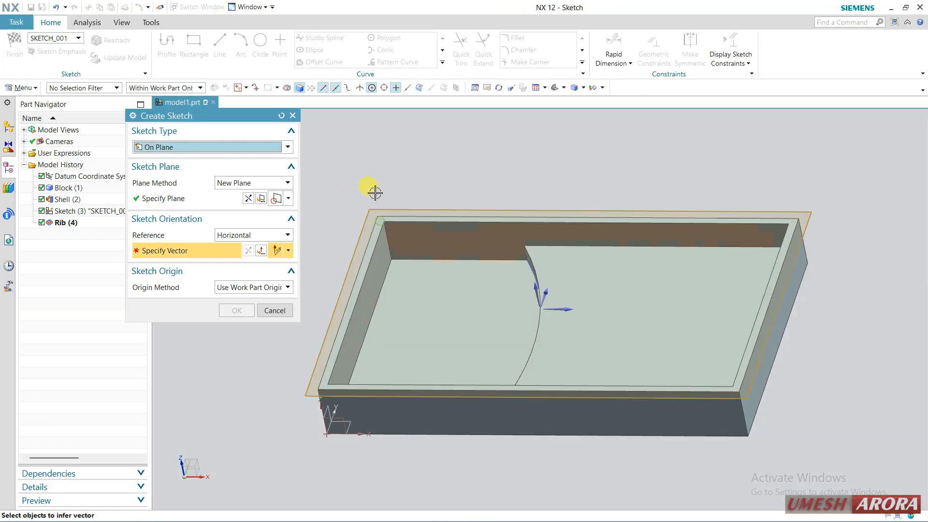
click(520, 213)
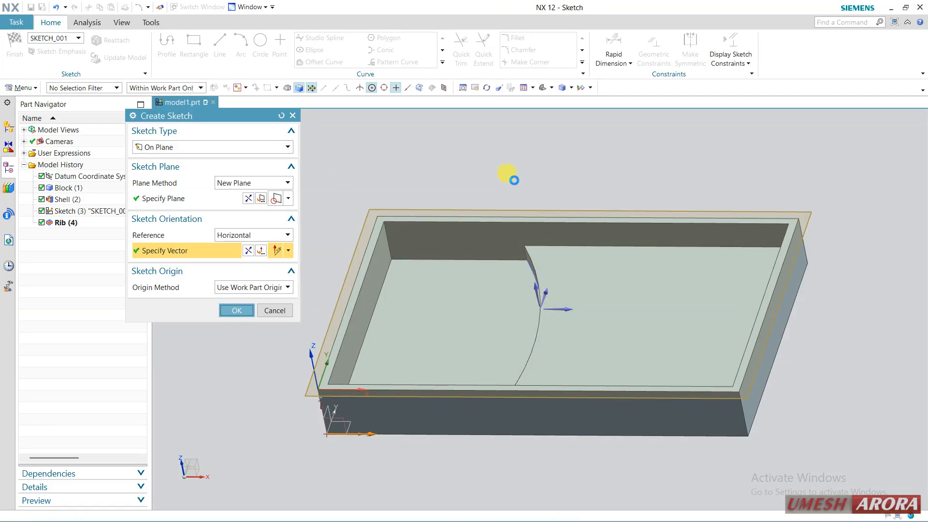
middle_click(507, 182)
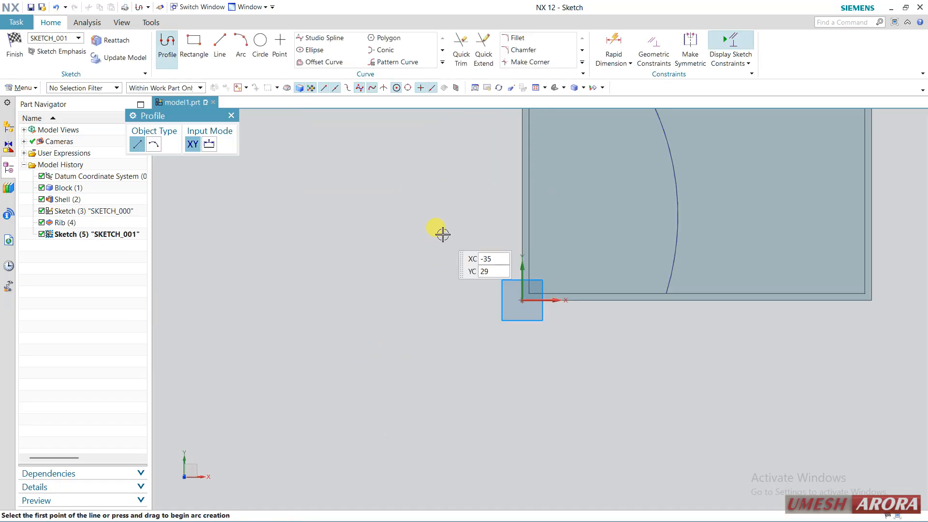
Step: Sketch a line about 151 mm long at about 4° across the tray's length, and an upward-bulging arc below it between the short inner edges
click(348, 221)
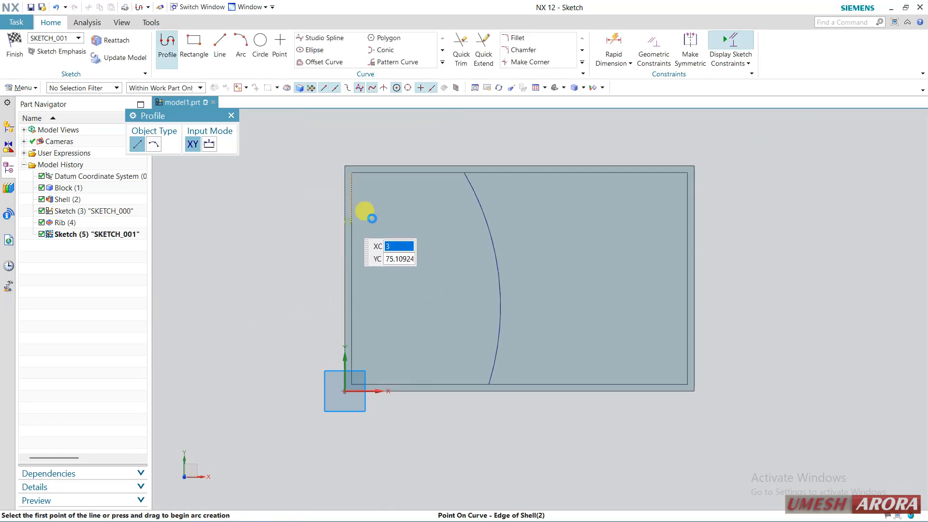
click(687, 197)
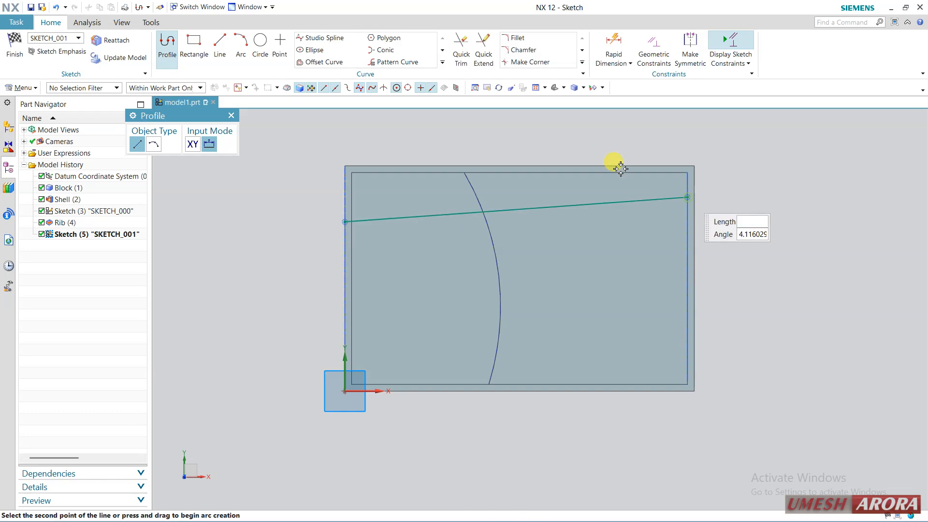
click(236, 48)
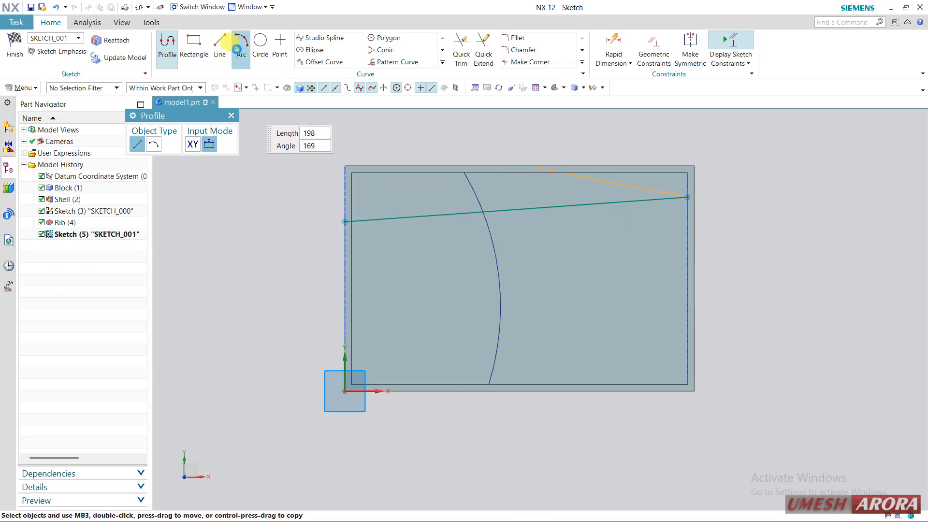
click(357, 310)
click(688, 290)
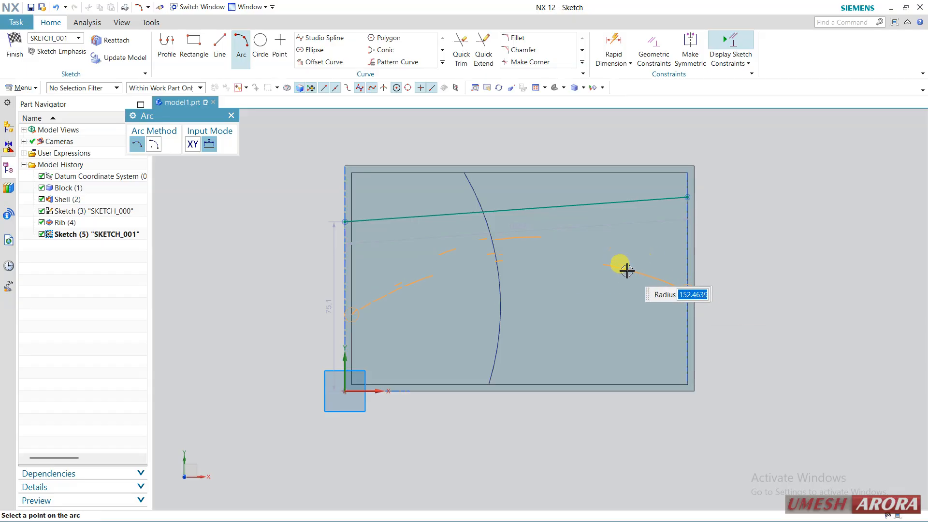
click(533, 199)
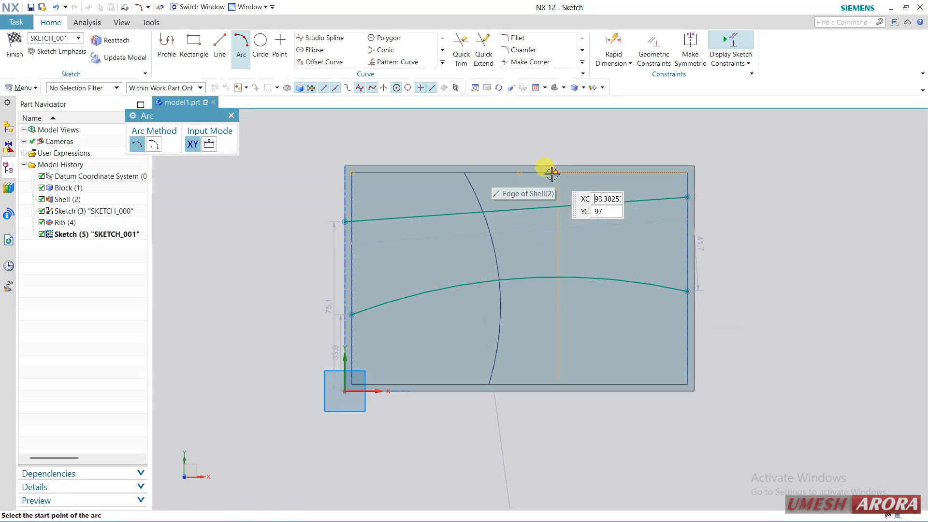
Step: Sketch a slightly slanted line between the tray's two long inner edges, crossing the existing line and arc, and finish the sketch
click(217, 48)
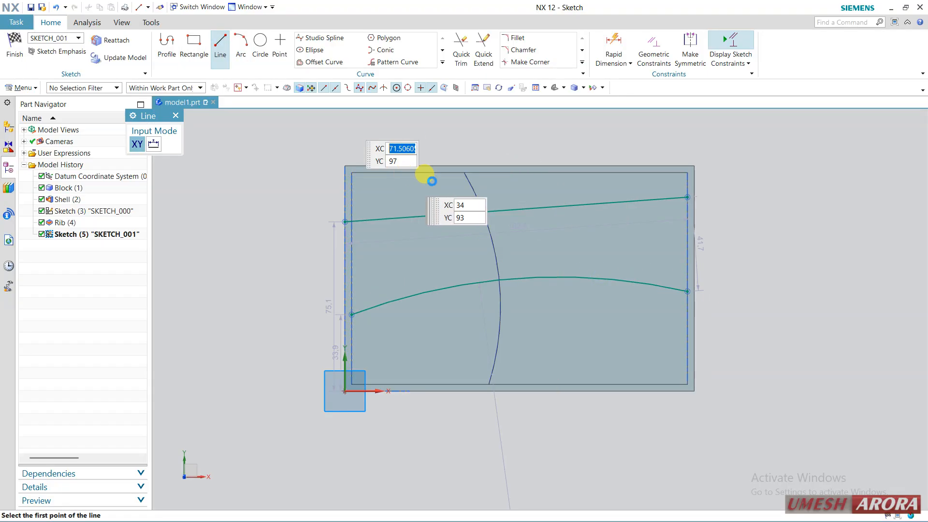
click(416, 171)
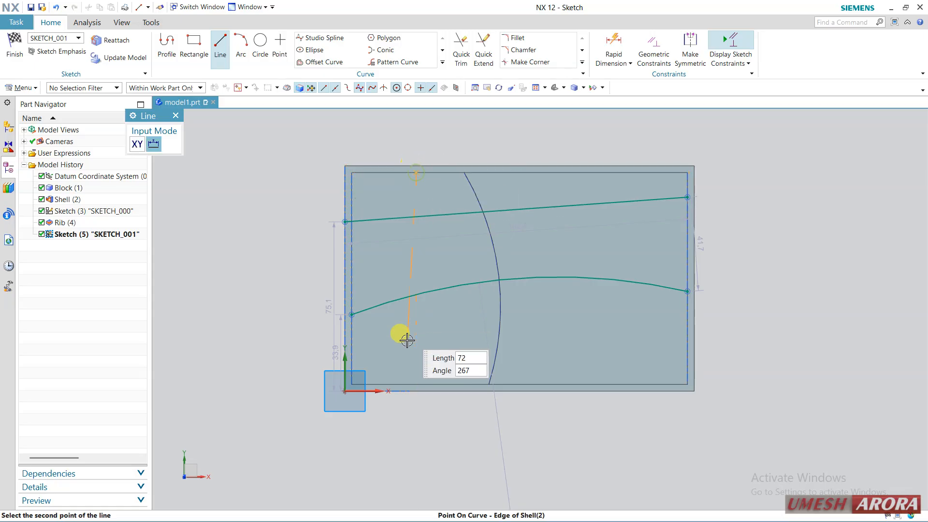
click(16, 58)
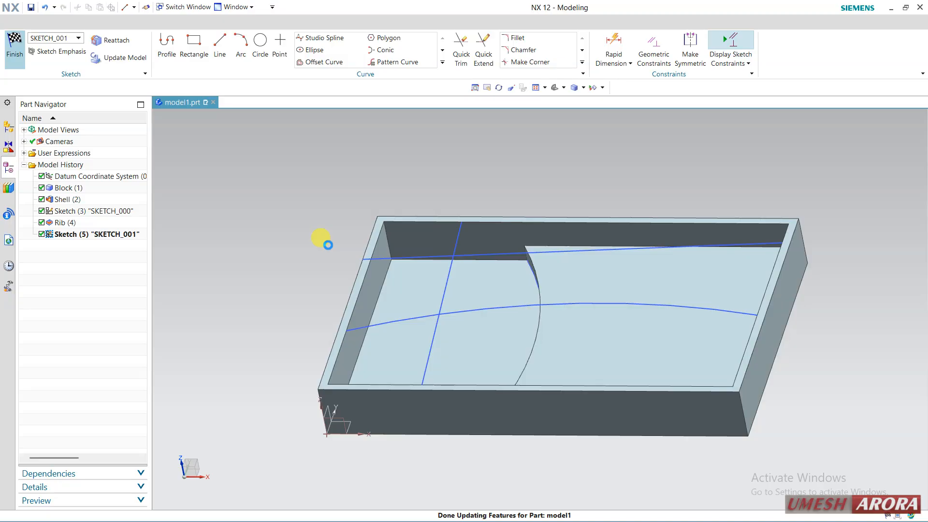
Step: Start a Rib from the two lines and the arc with walls perpendicular to the section plane and a symmetric thickness of 5 mm
click(362, 68)
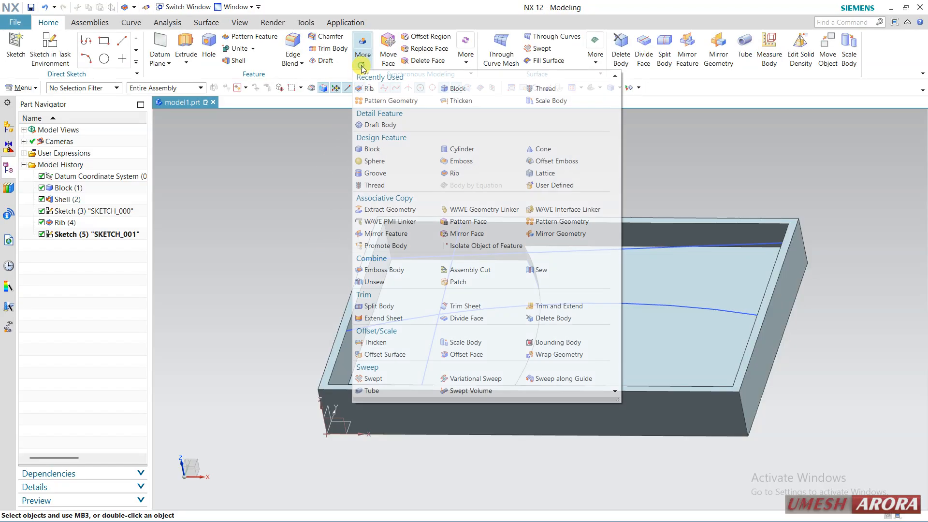
click(357, 159)
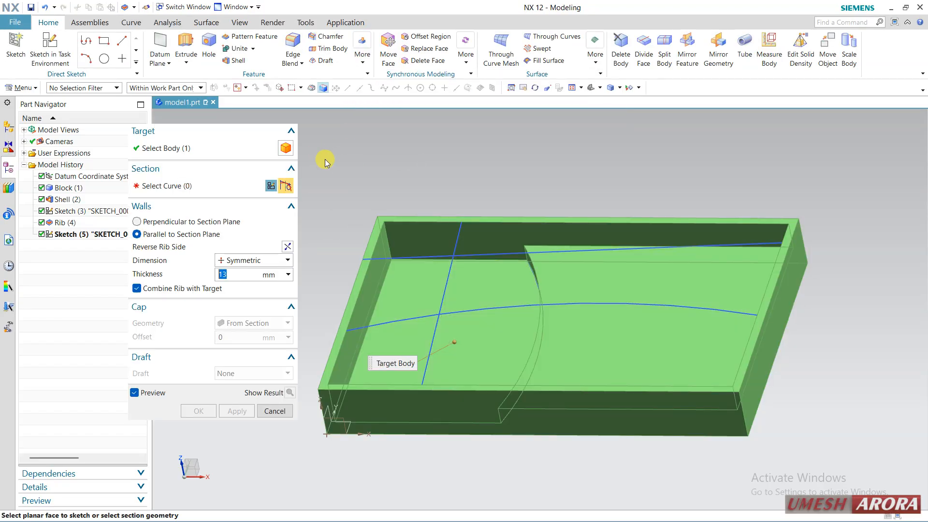
click(454, 255)
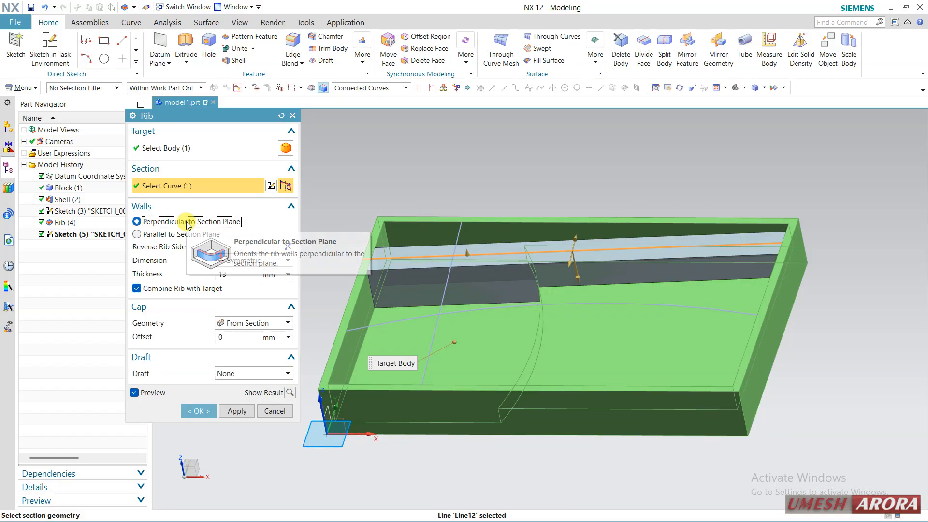
click(442, 296)
click(466, 305)
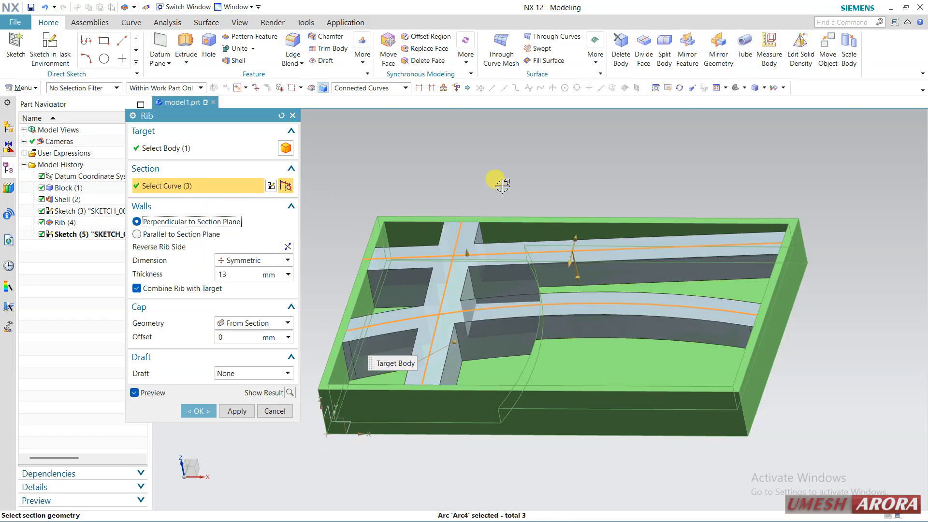
middle_drag(503, 185, 506, 207)
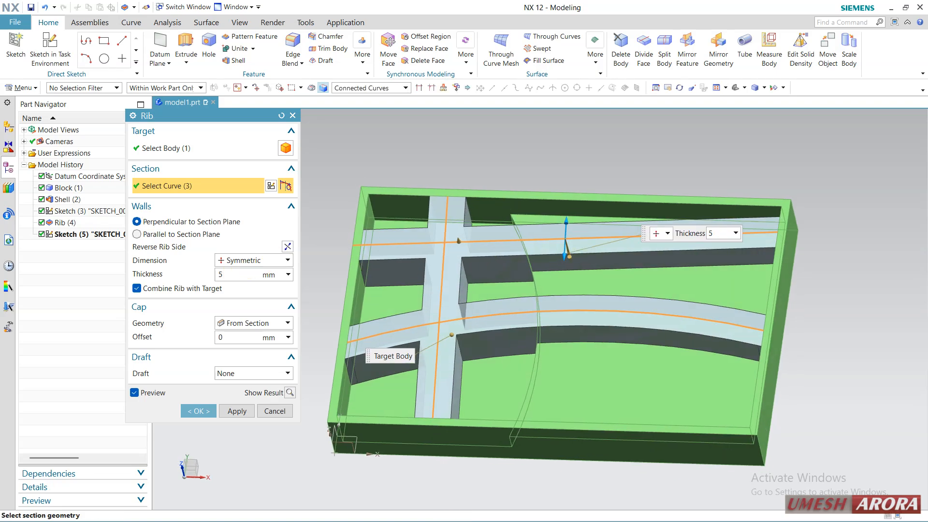
key(Return)
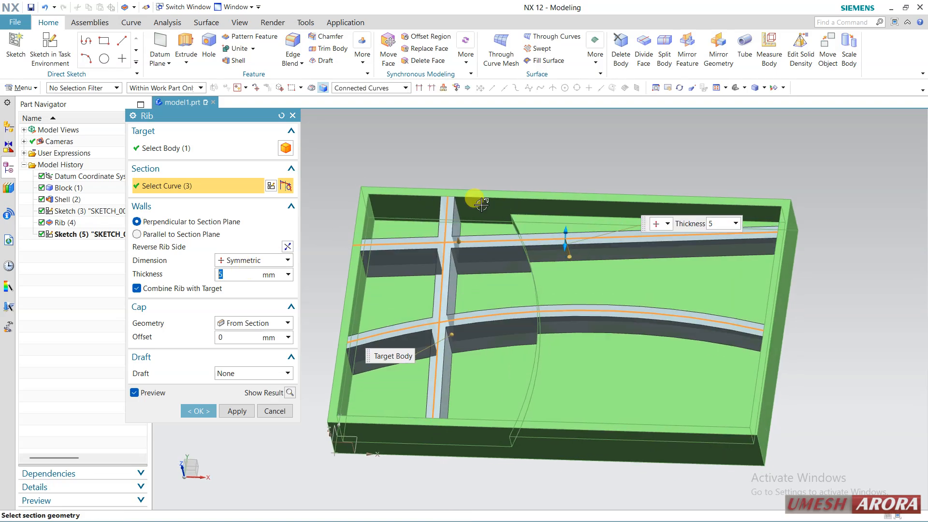
Step: Apply a From Cap draft to the rib walls with an angle of 10°
middle_drag(482, 205, 459, 232)
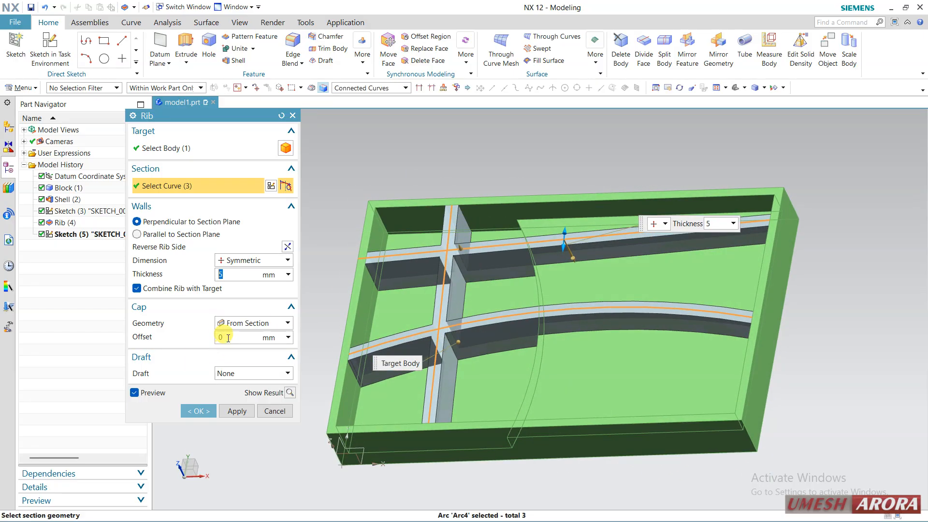
click(223, 374)
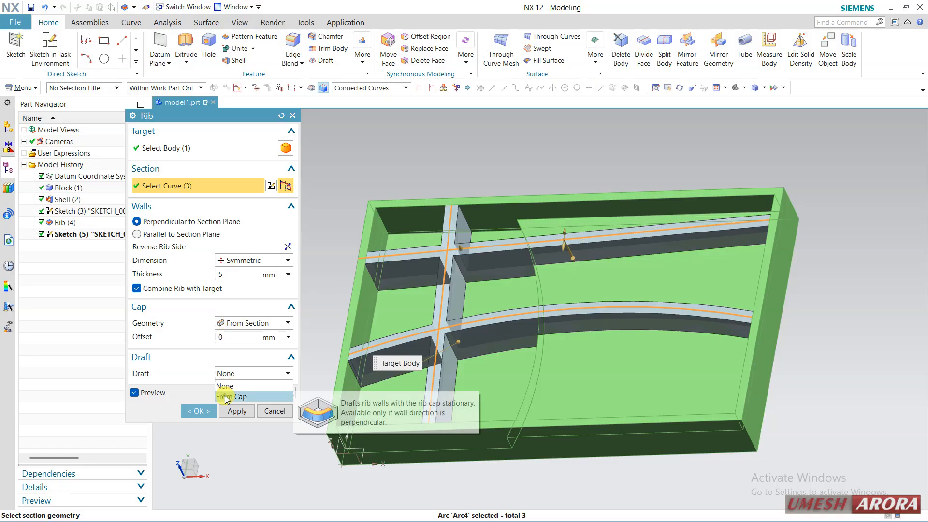
click(230, 394)
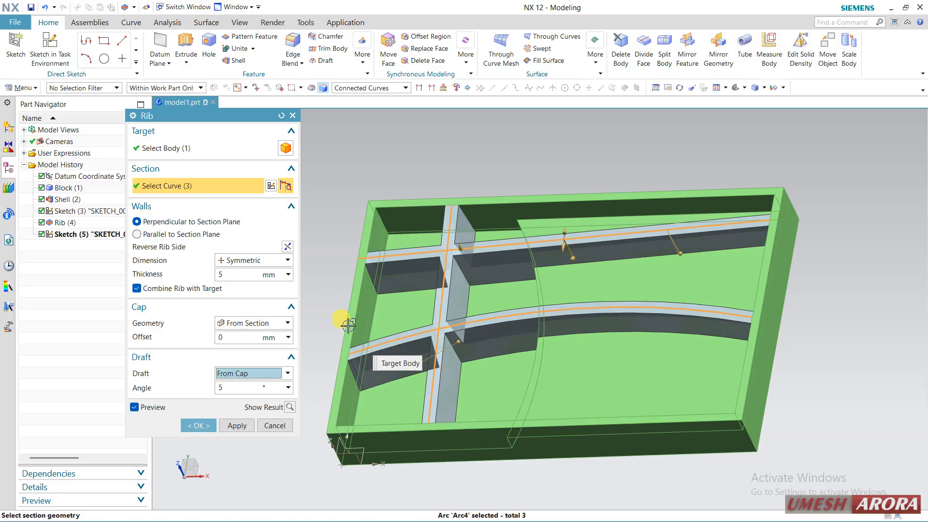
middle_drag(348, 325, 396, 256)
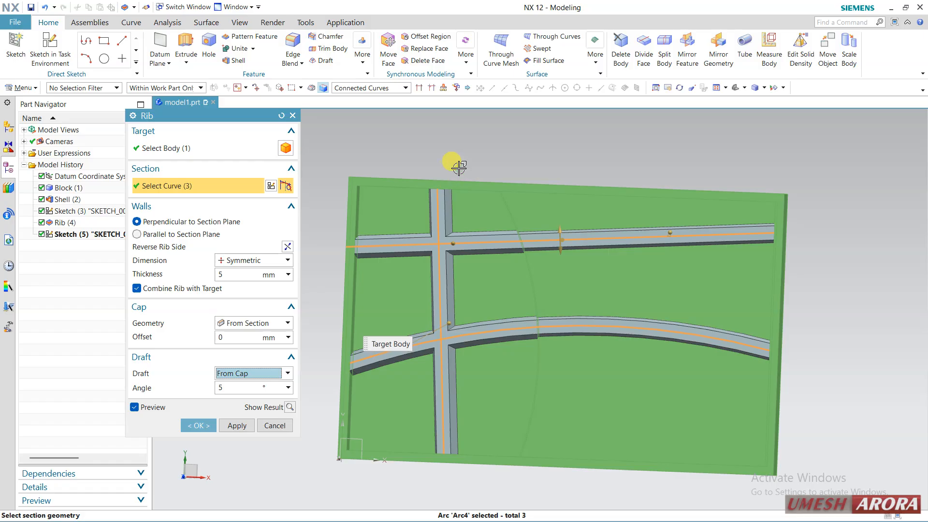
middle_drag(459, 167, 443, 151)
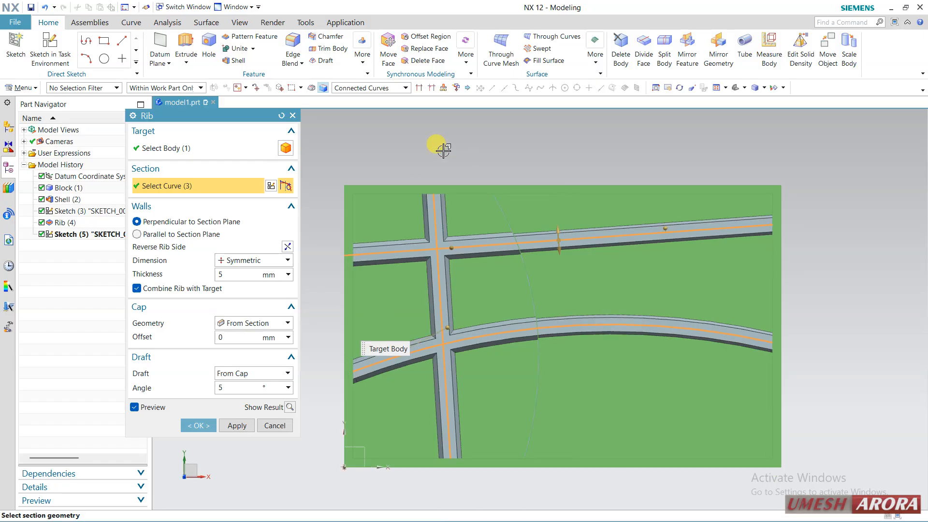
click(247, 389)
text(10)
click(246, 389)
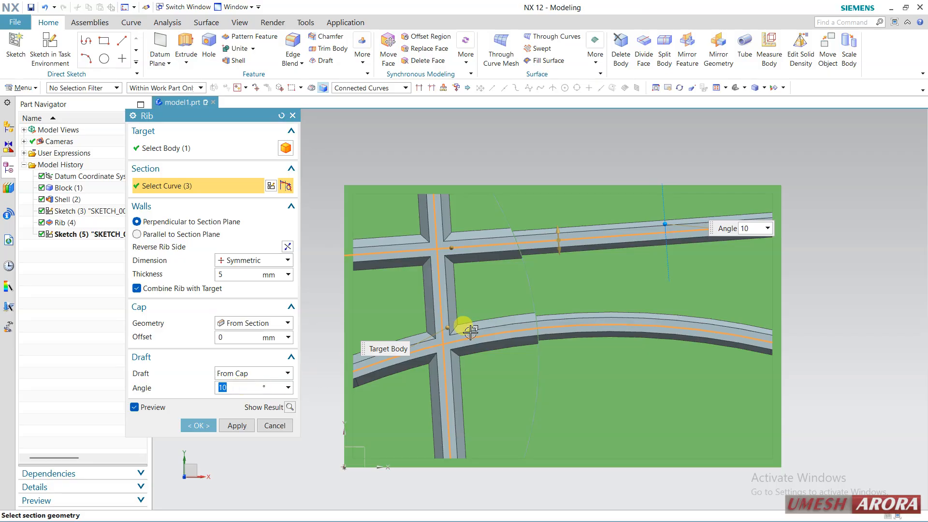
middle_drag(469, 331, 492, 271)
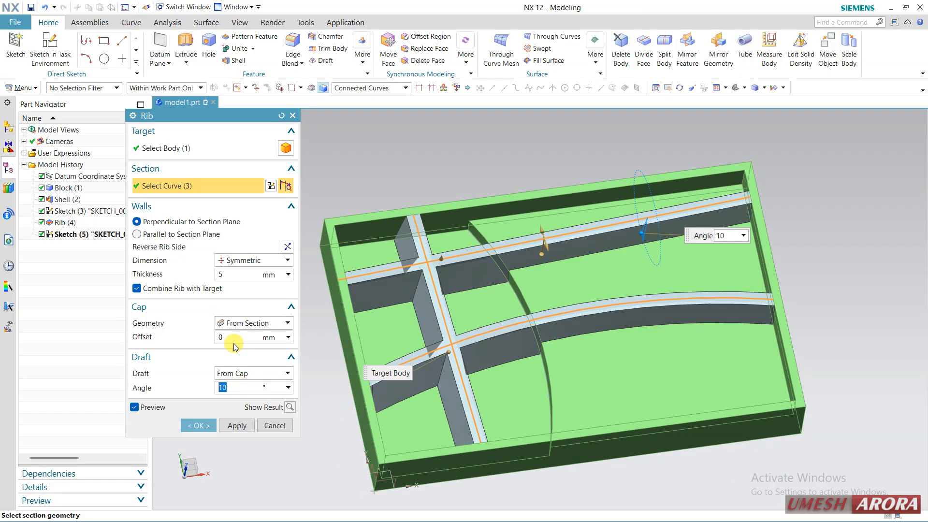
Step: Offset the rib cap 3 mm below the section curves and create the rib network in the tray
middle_drag(429, 301, 445, 260)
scroll(450, 264, up, 2)
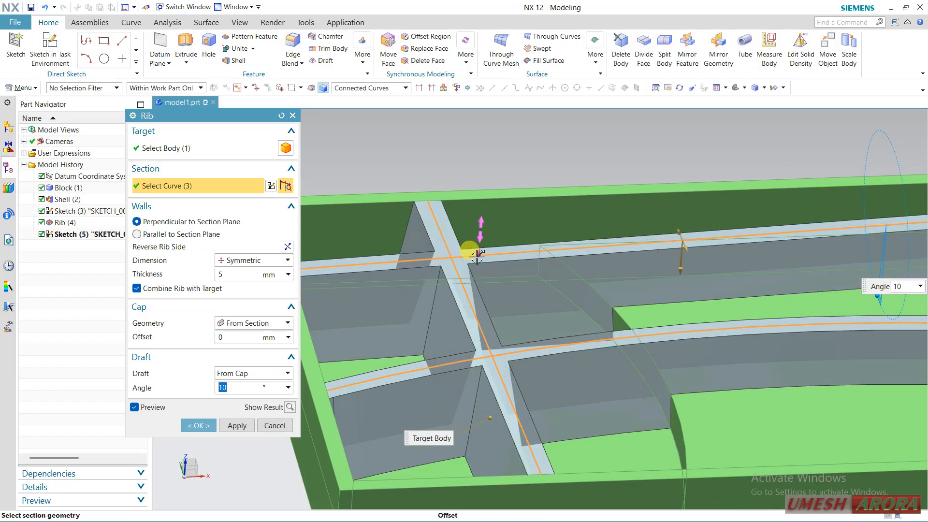
drag(479, 260, 482, 271)
middle_drag(507, 155, 488, 174)
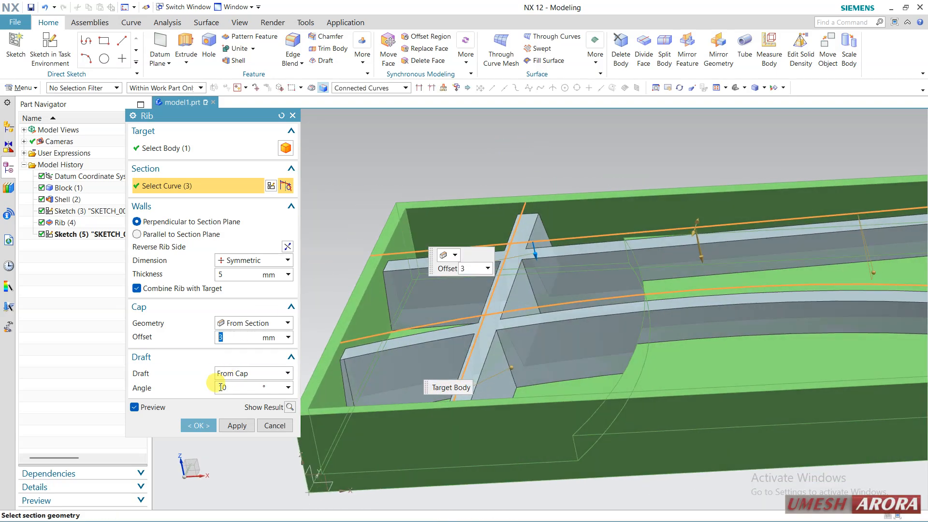
click(202, 426)
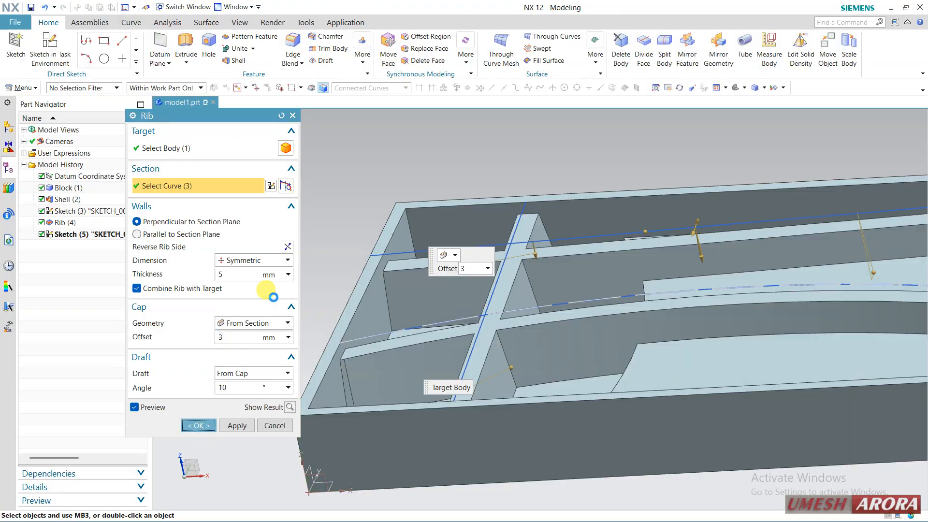
mouse_move(314, 223)
middle_down()
mouse_move(305, 228)
mouse_move(303, 256)
mouse_move(328, 231)
mouse_move(358, 240)
mouse_move(327, 253)
mouse_move(327, 269)
mouse_move(325, 235)
mouse_move(297, 246)
middle_up()
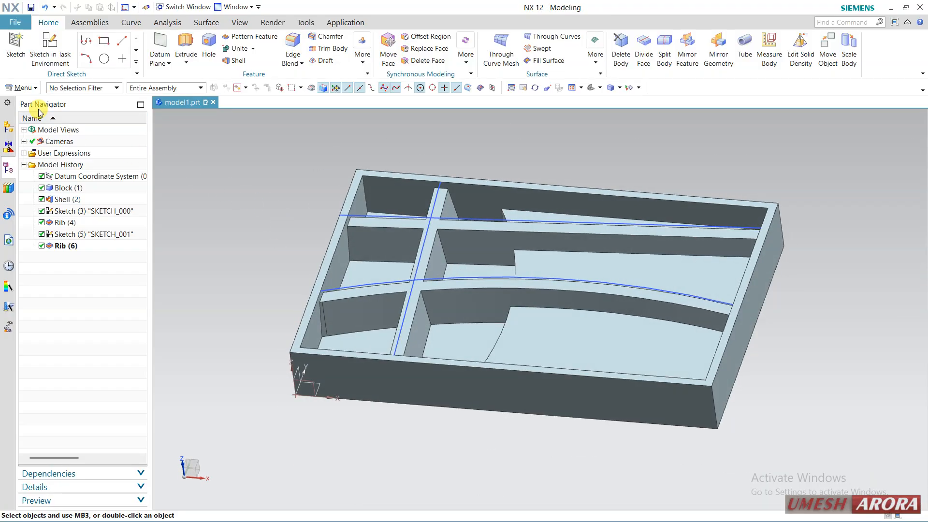
click(20, 87)
mouse_move(27, 136)
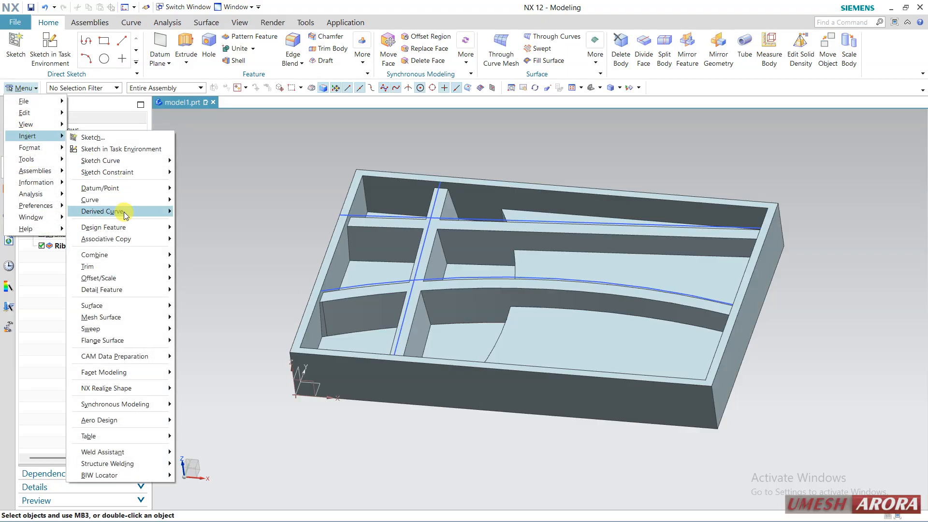
mouse_move(123, 227)
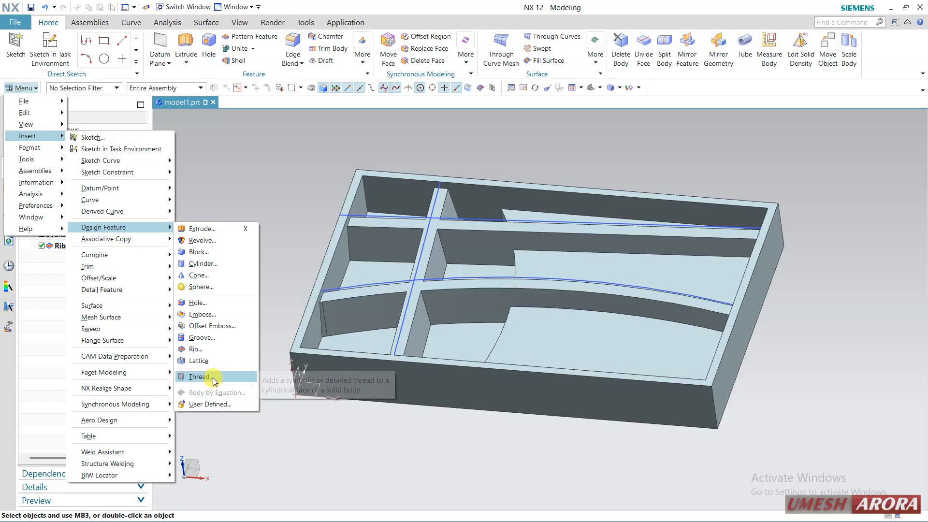
click(247, 193)
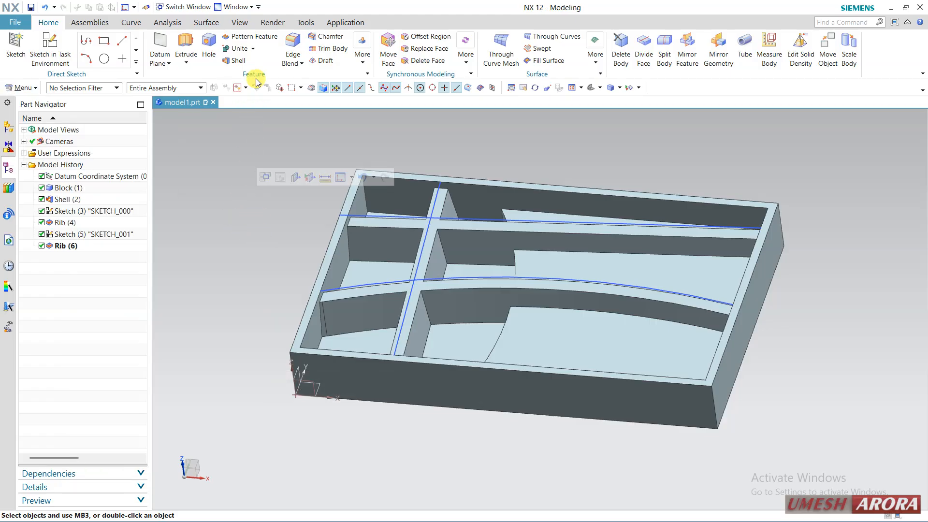
click(260, 39)
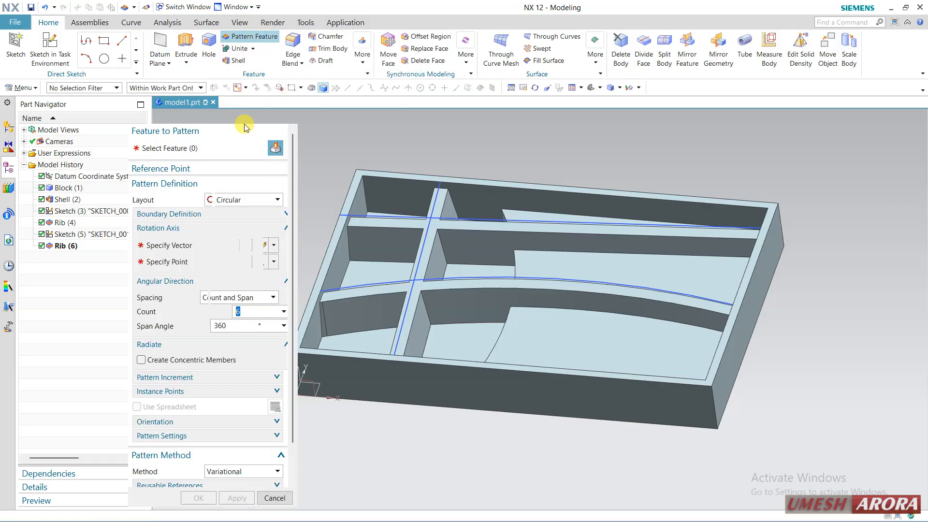
click(239, 200)
click(248, 199)
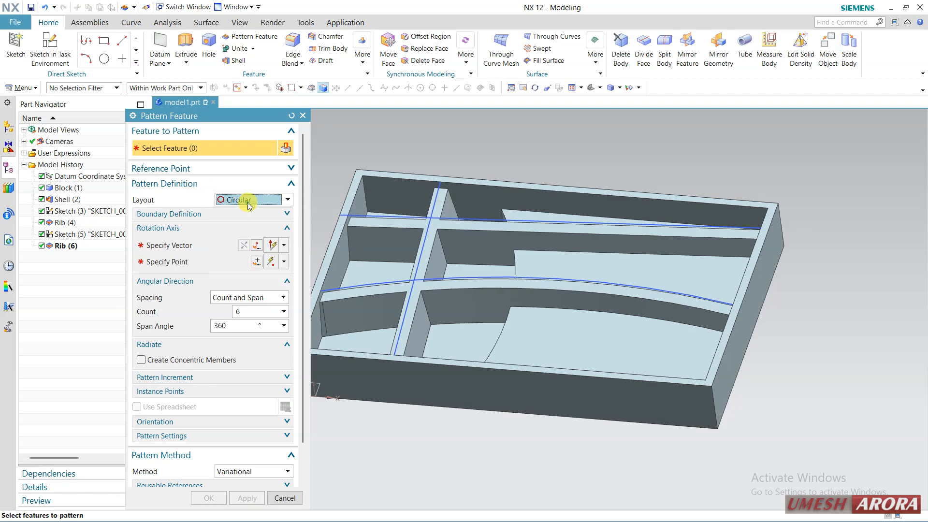
click(285, 496)
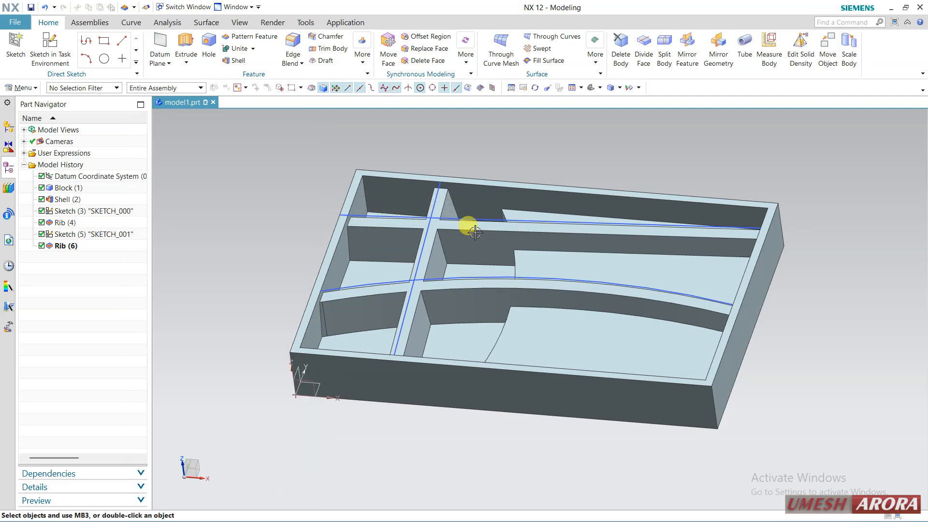
Step: Open the nx9 book PDF from the desktop in Adobe Reader to view its cover, close it and return to the maximized NX window
click(905, 8)
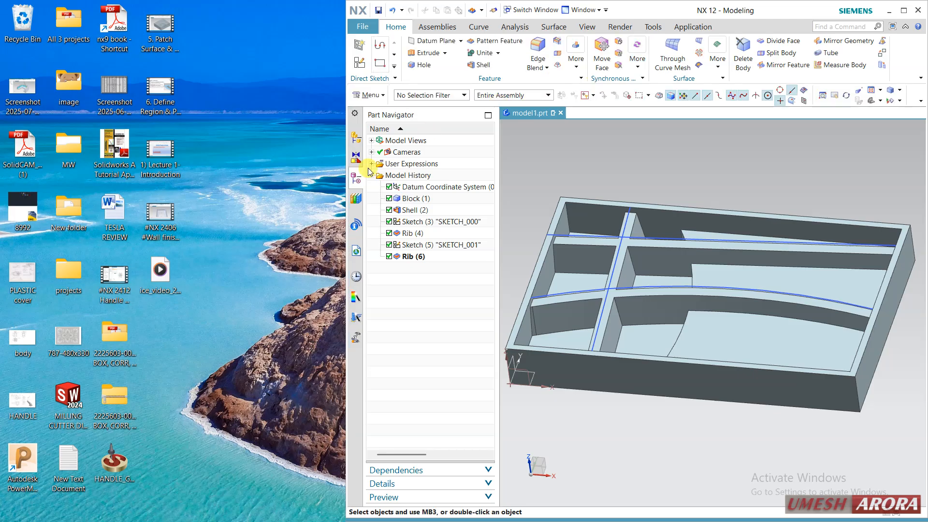
click(114, 34)
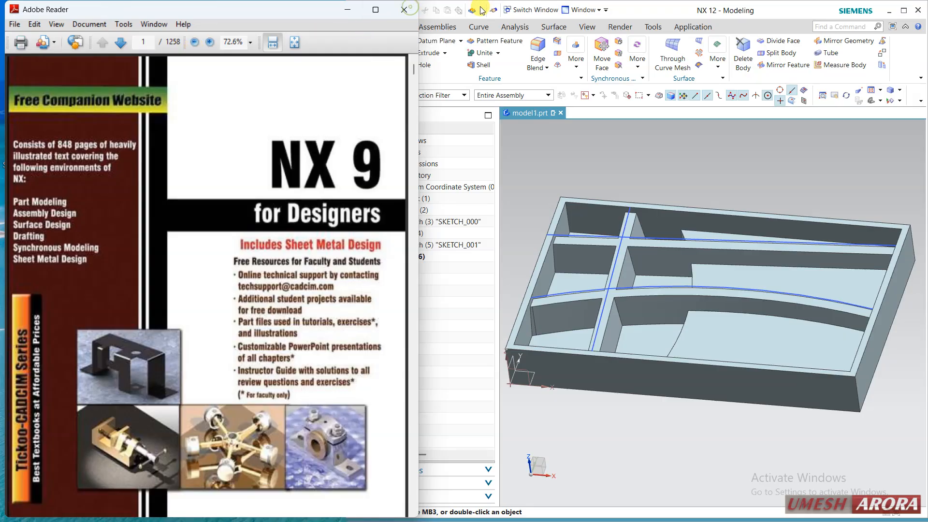
click(404, 9)
click(899, 11)
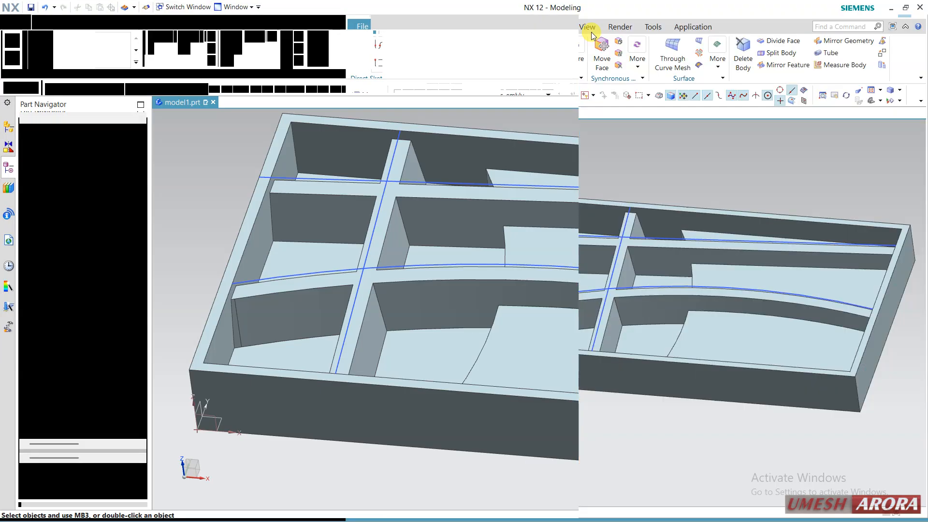